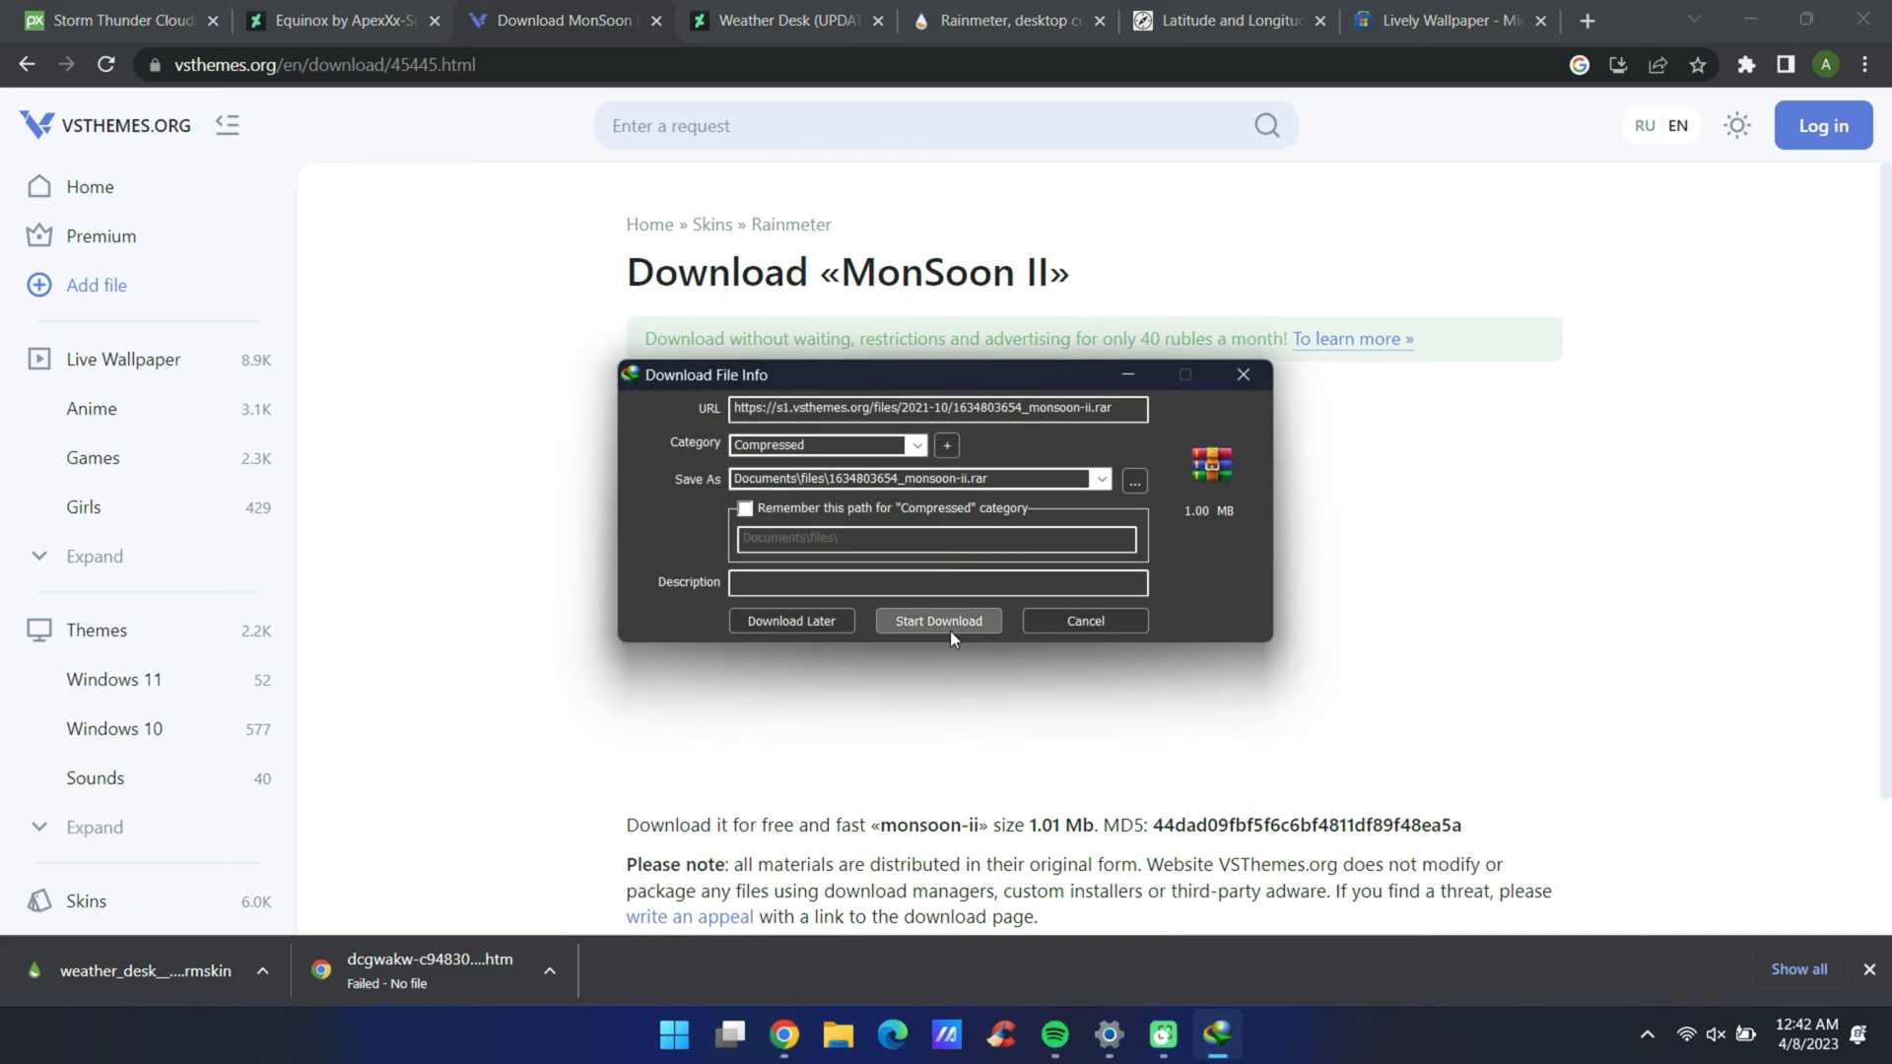
Download the MonSoon II archive from VSThemes and the Equinox skin from DeviantArt
left_click(950, 630)
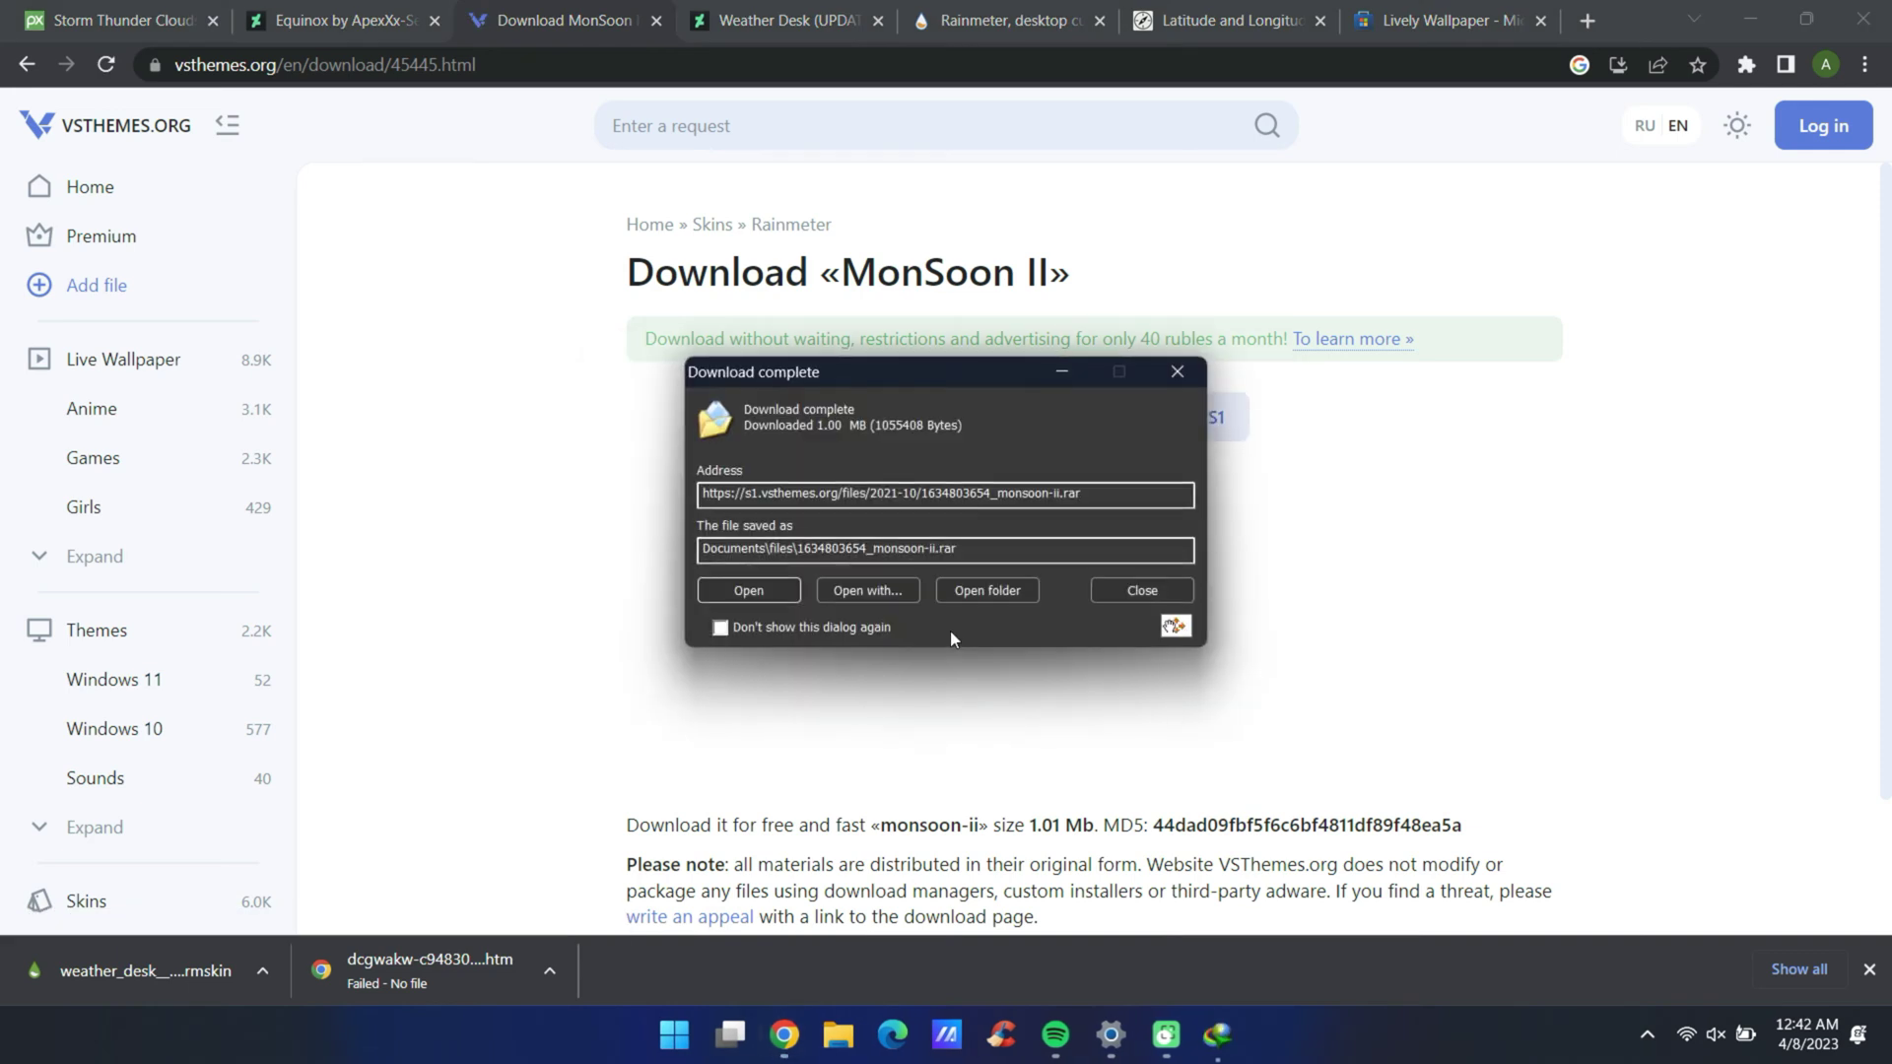
left_click(1174, 381)
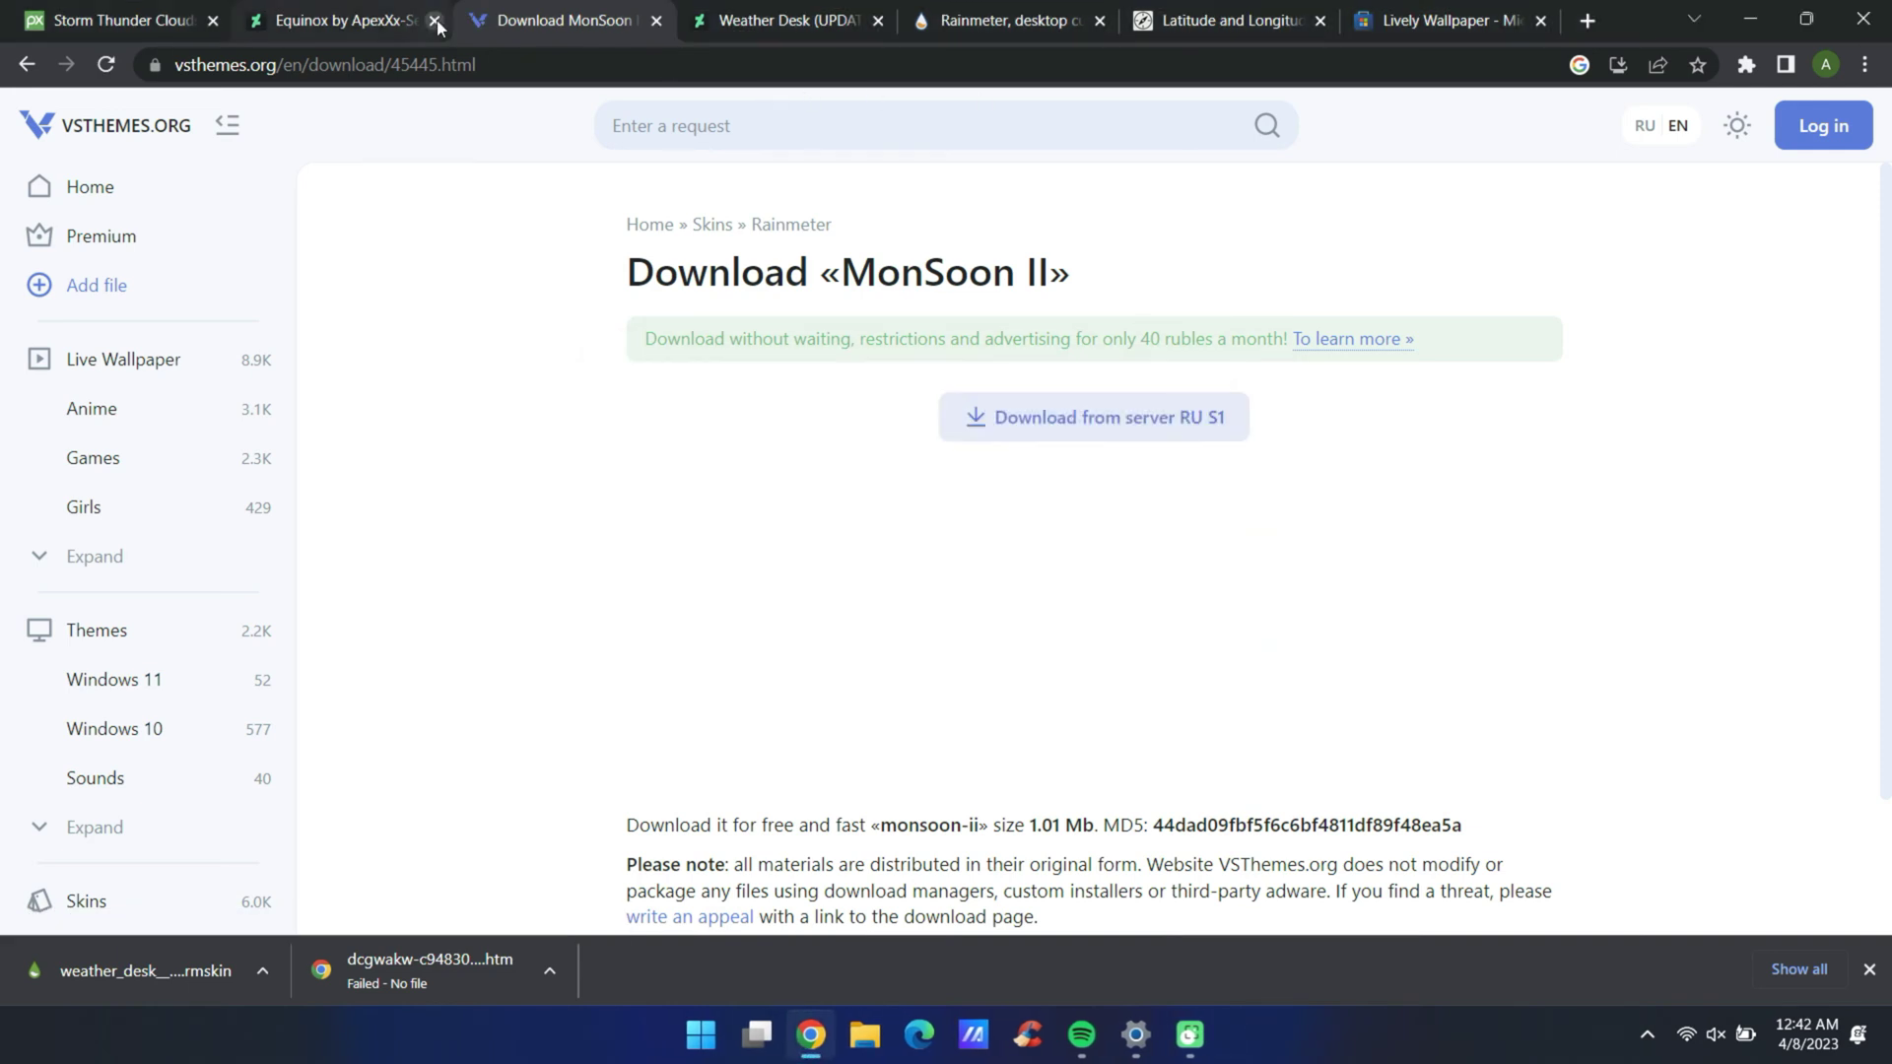
left_click(331, 12)
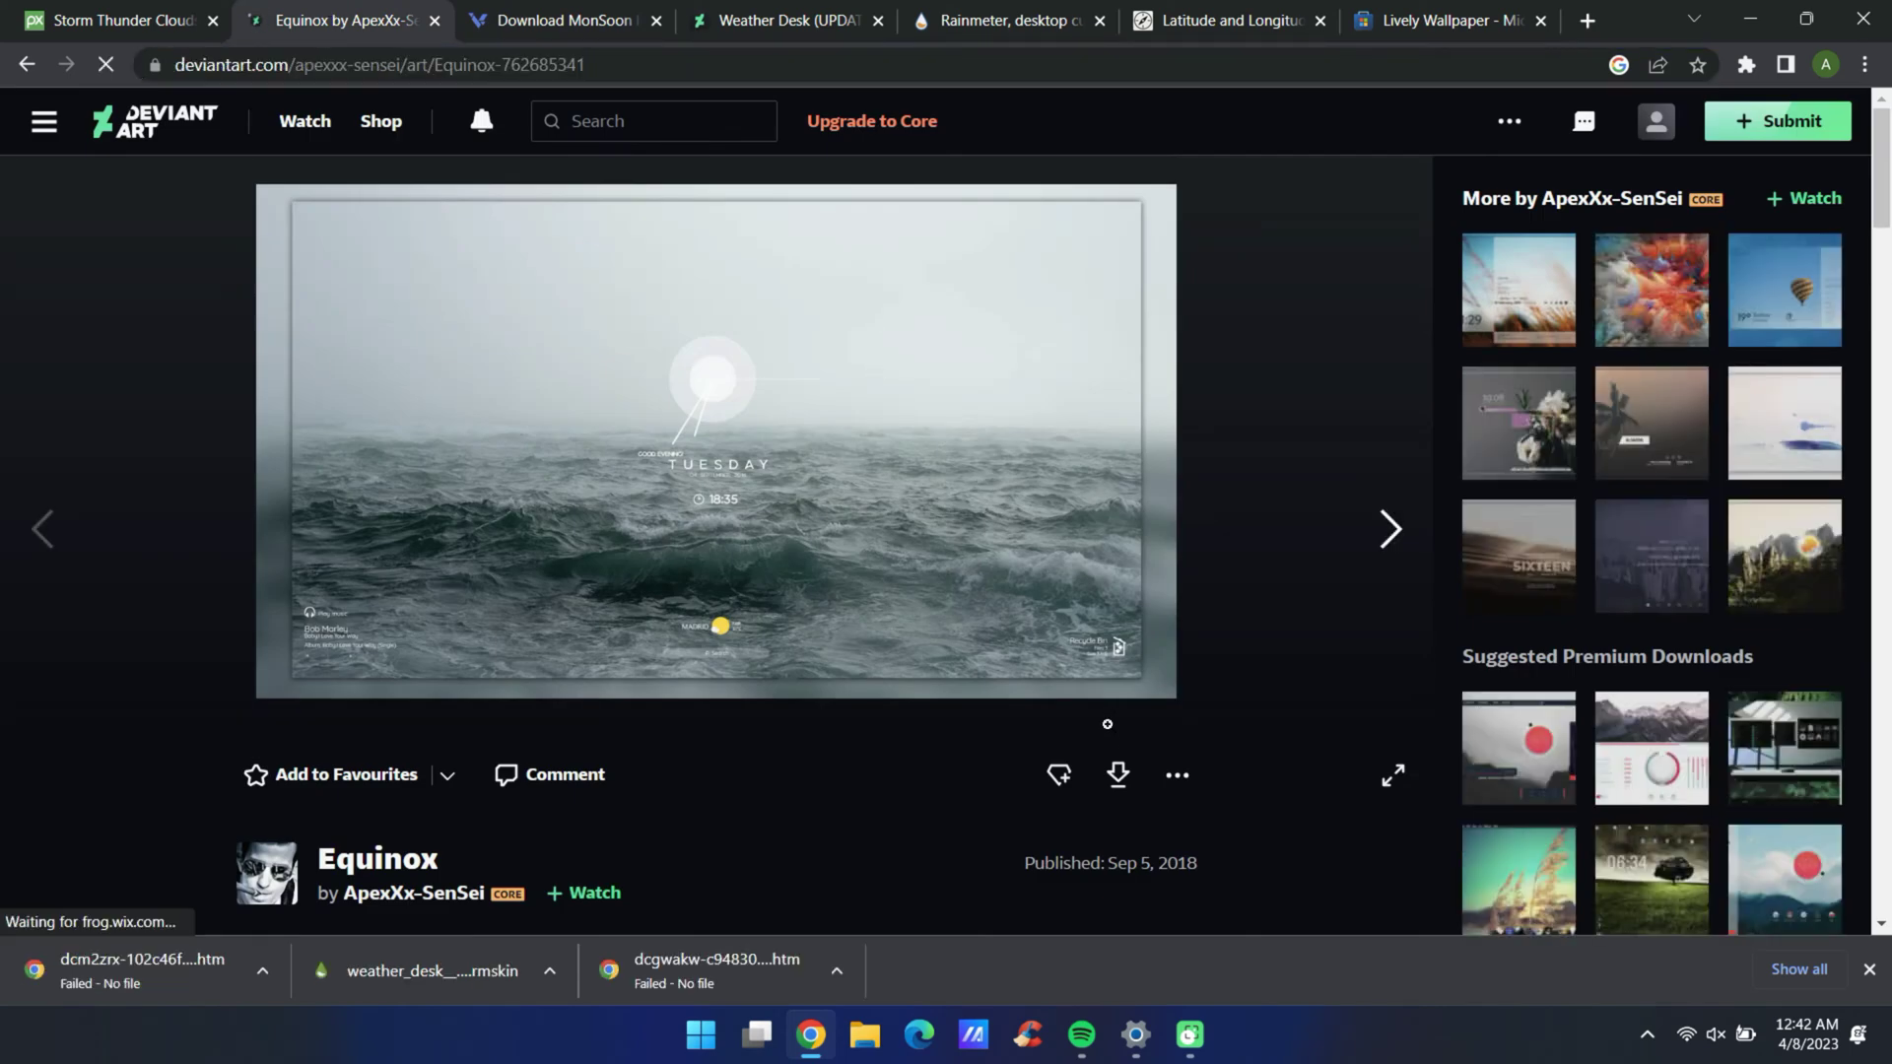
left_click(1119, 776)
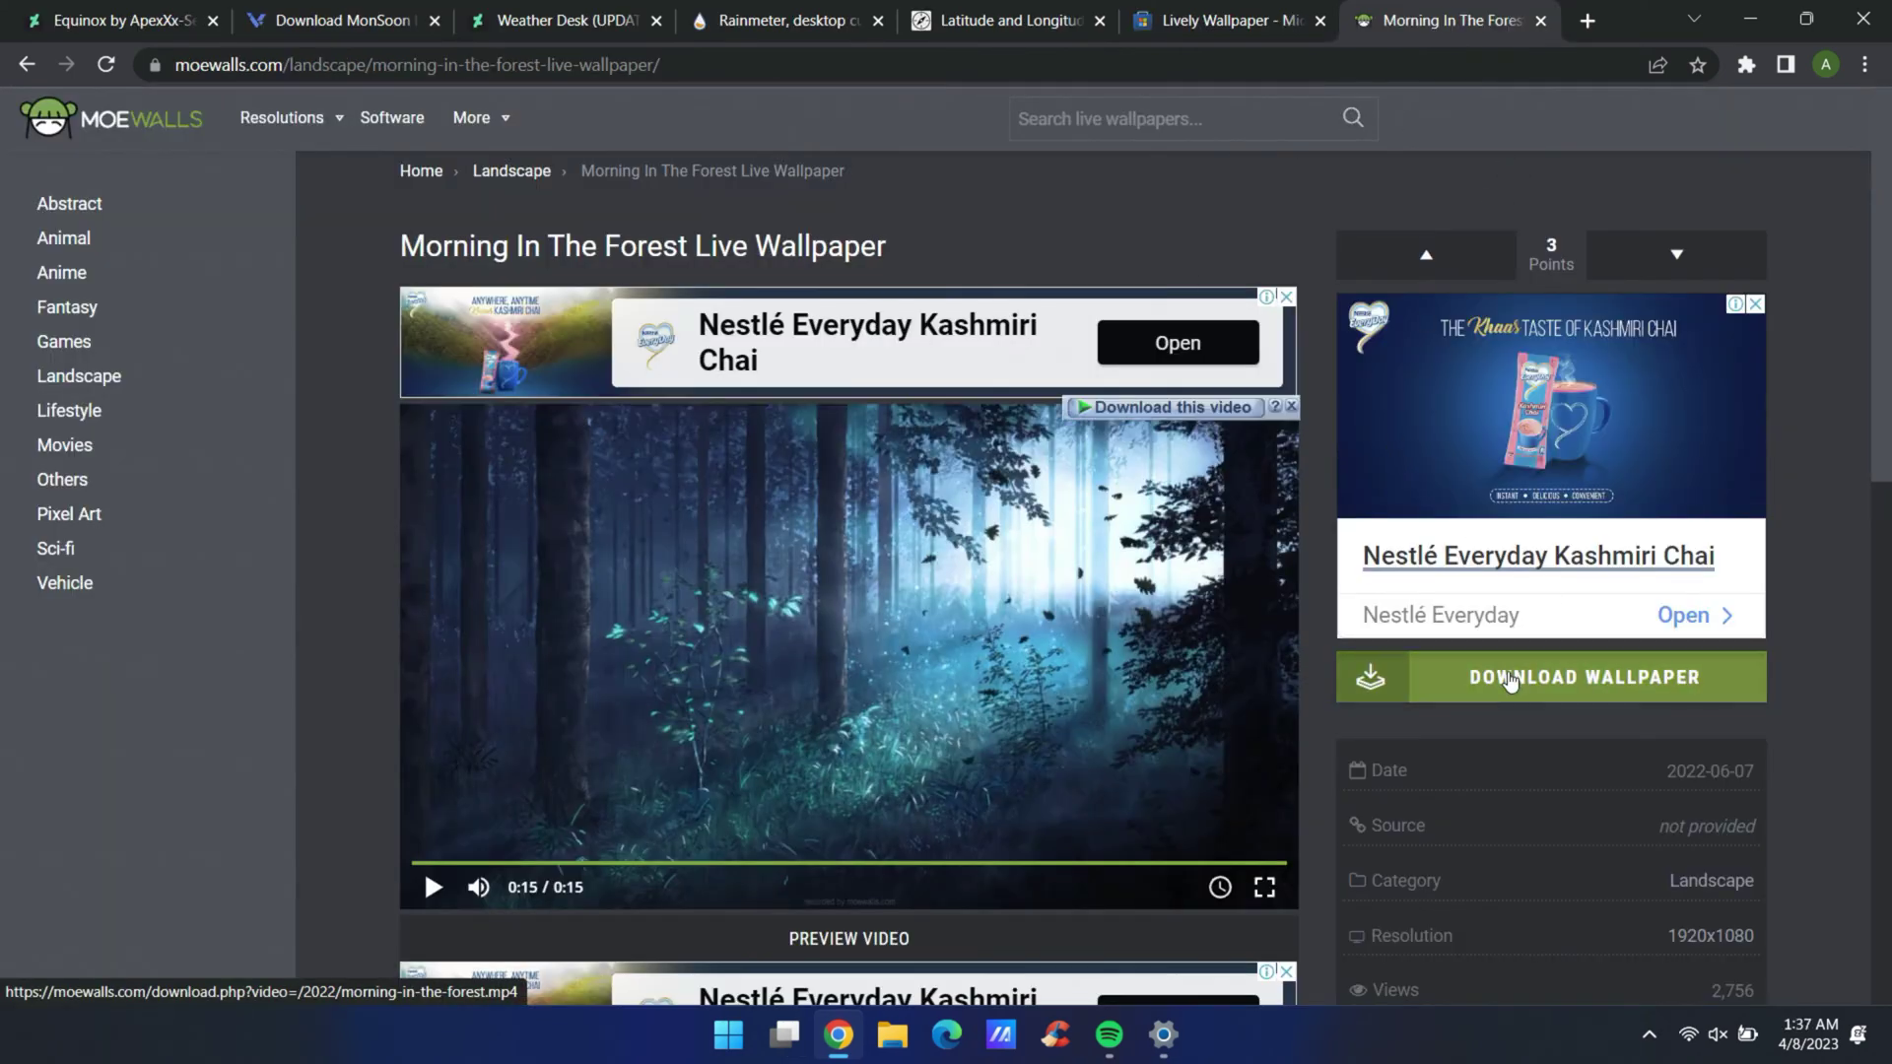
Download the Morning In The Forest live wallpaper from MoeWalls and close the Documents folder window
left_click(1509, 680)
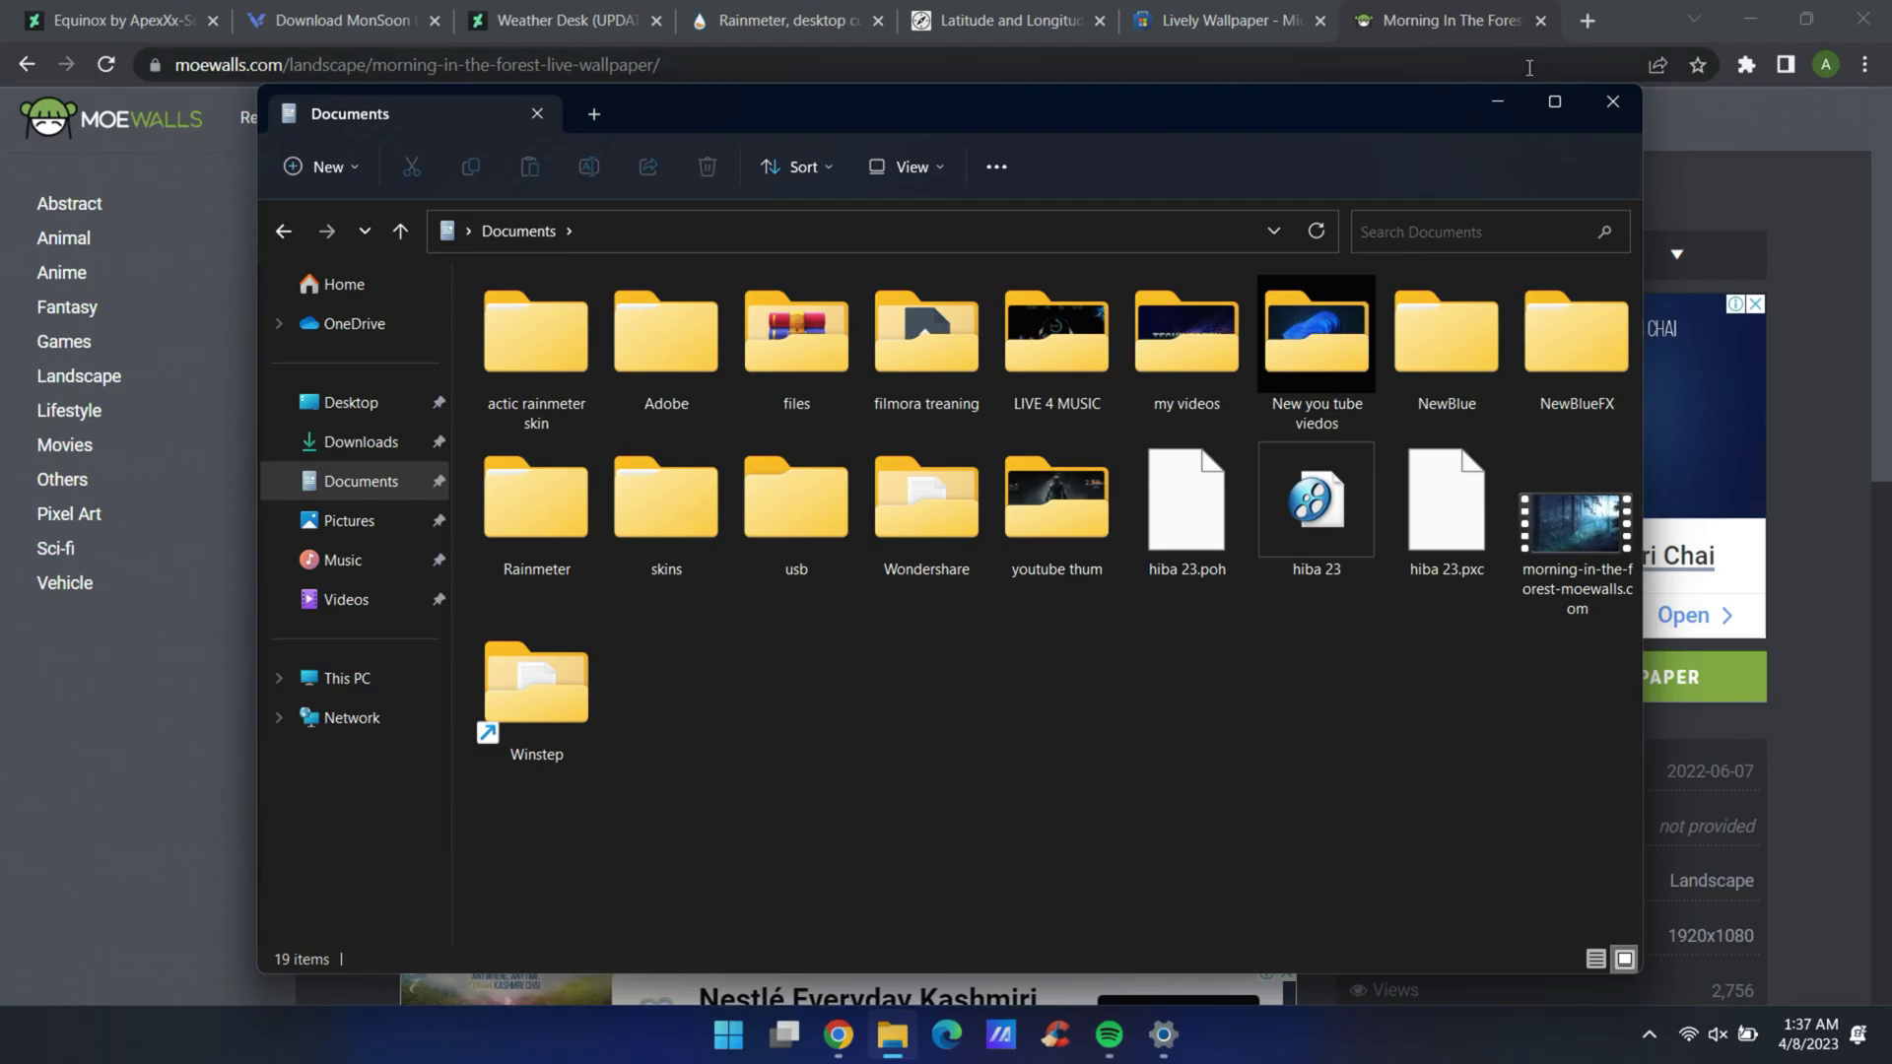
left_click(1611, 103)
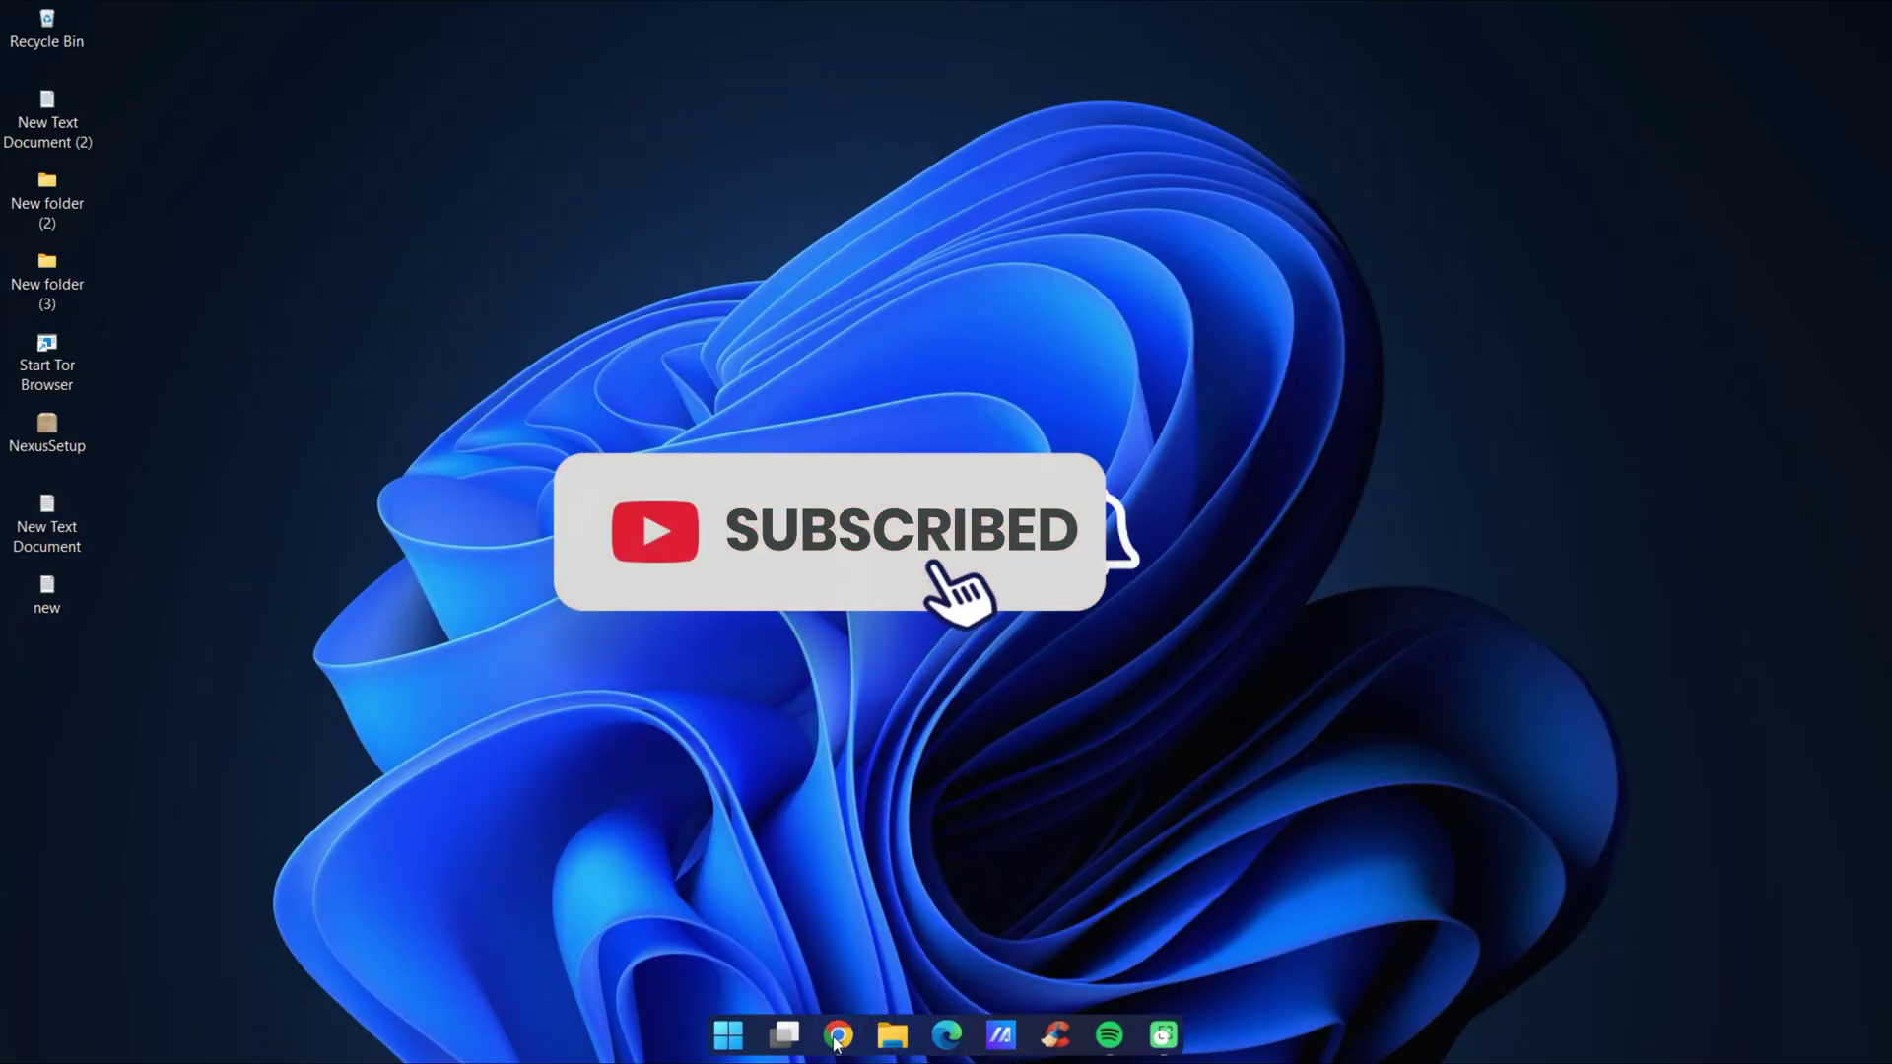
Download the Rainmeter 4.5.17 installer from rainmeter.net in Chrome and show it in its download folder
left_click(835, 1043)
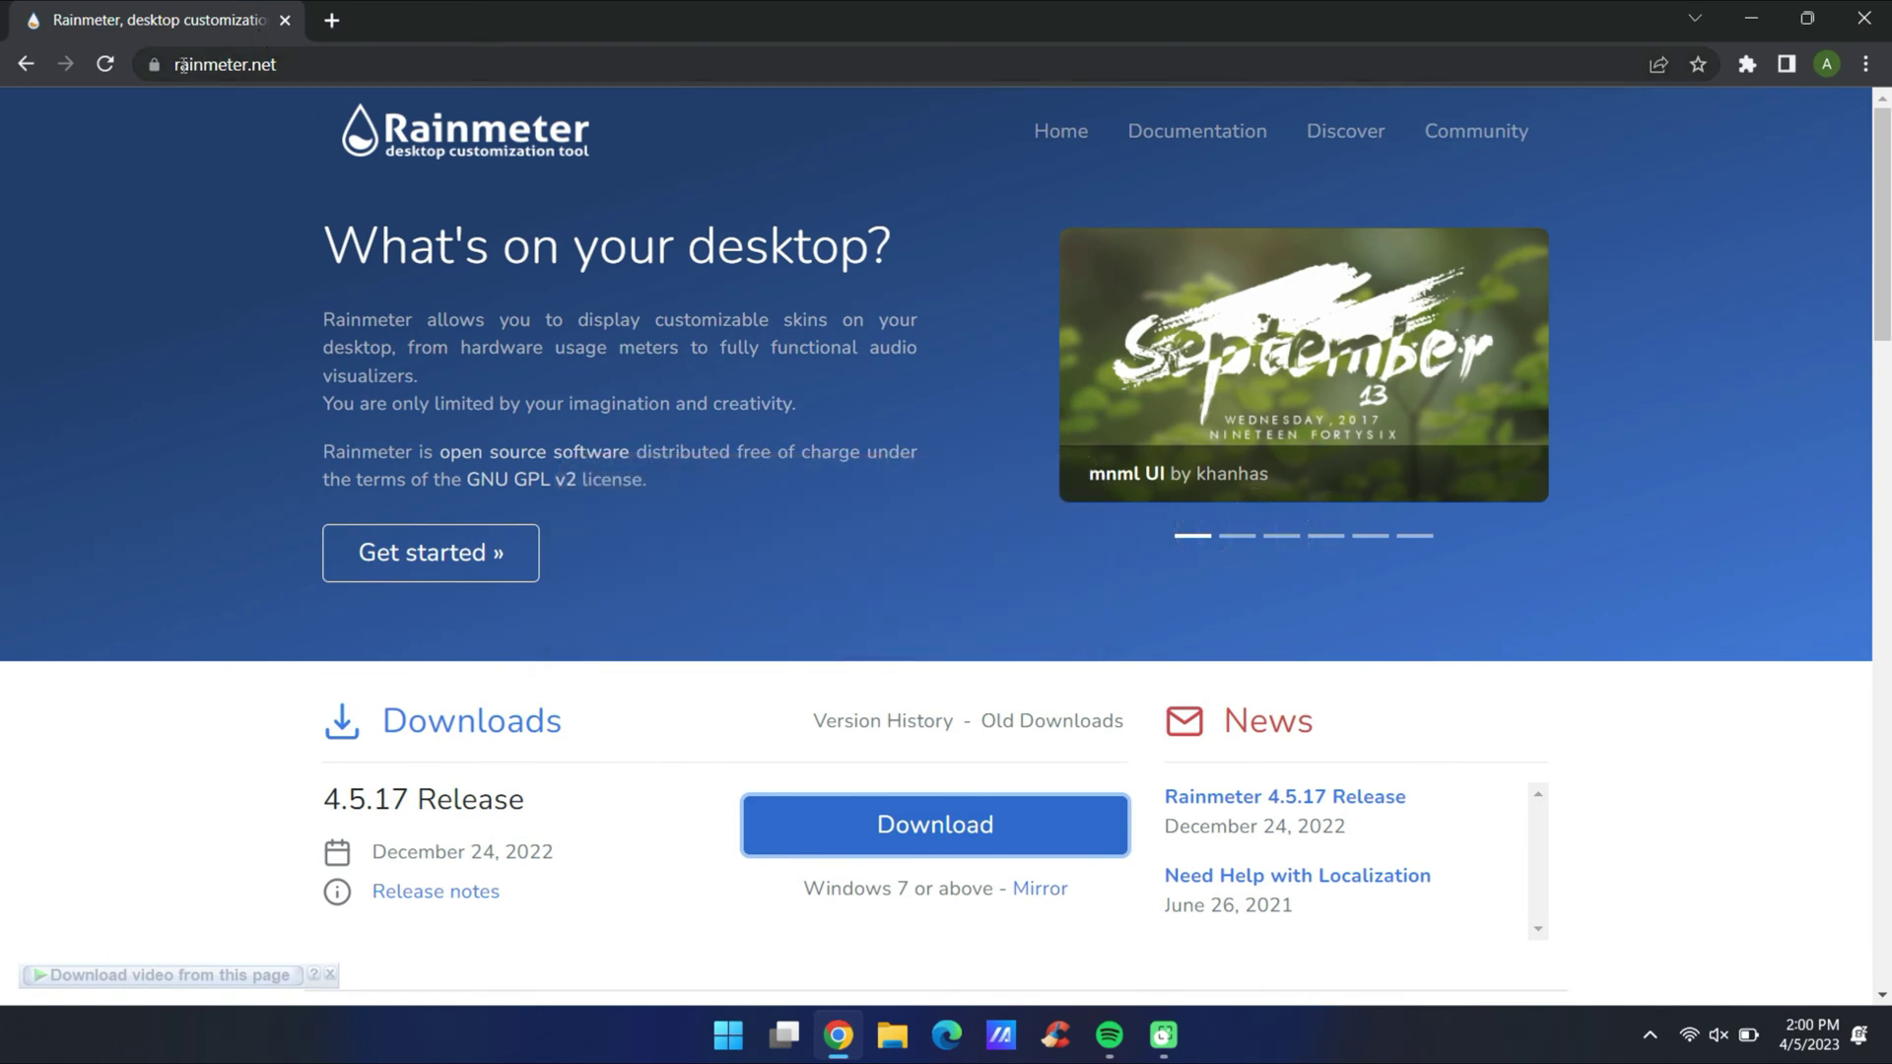
left_click_drag(181, 65, 374, 65)
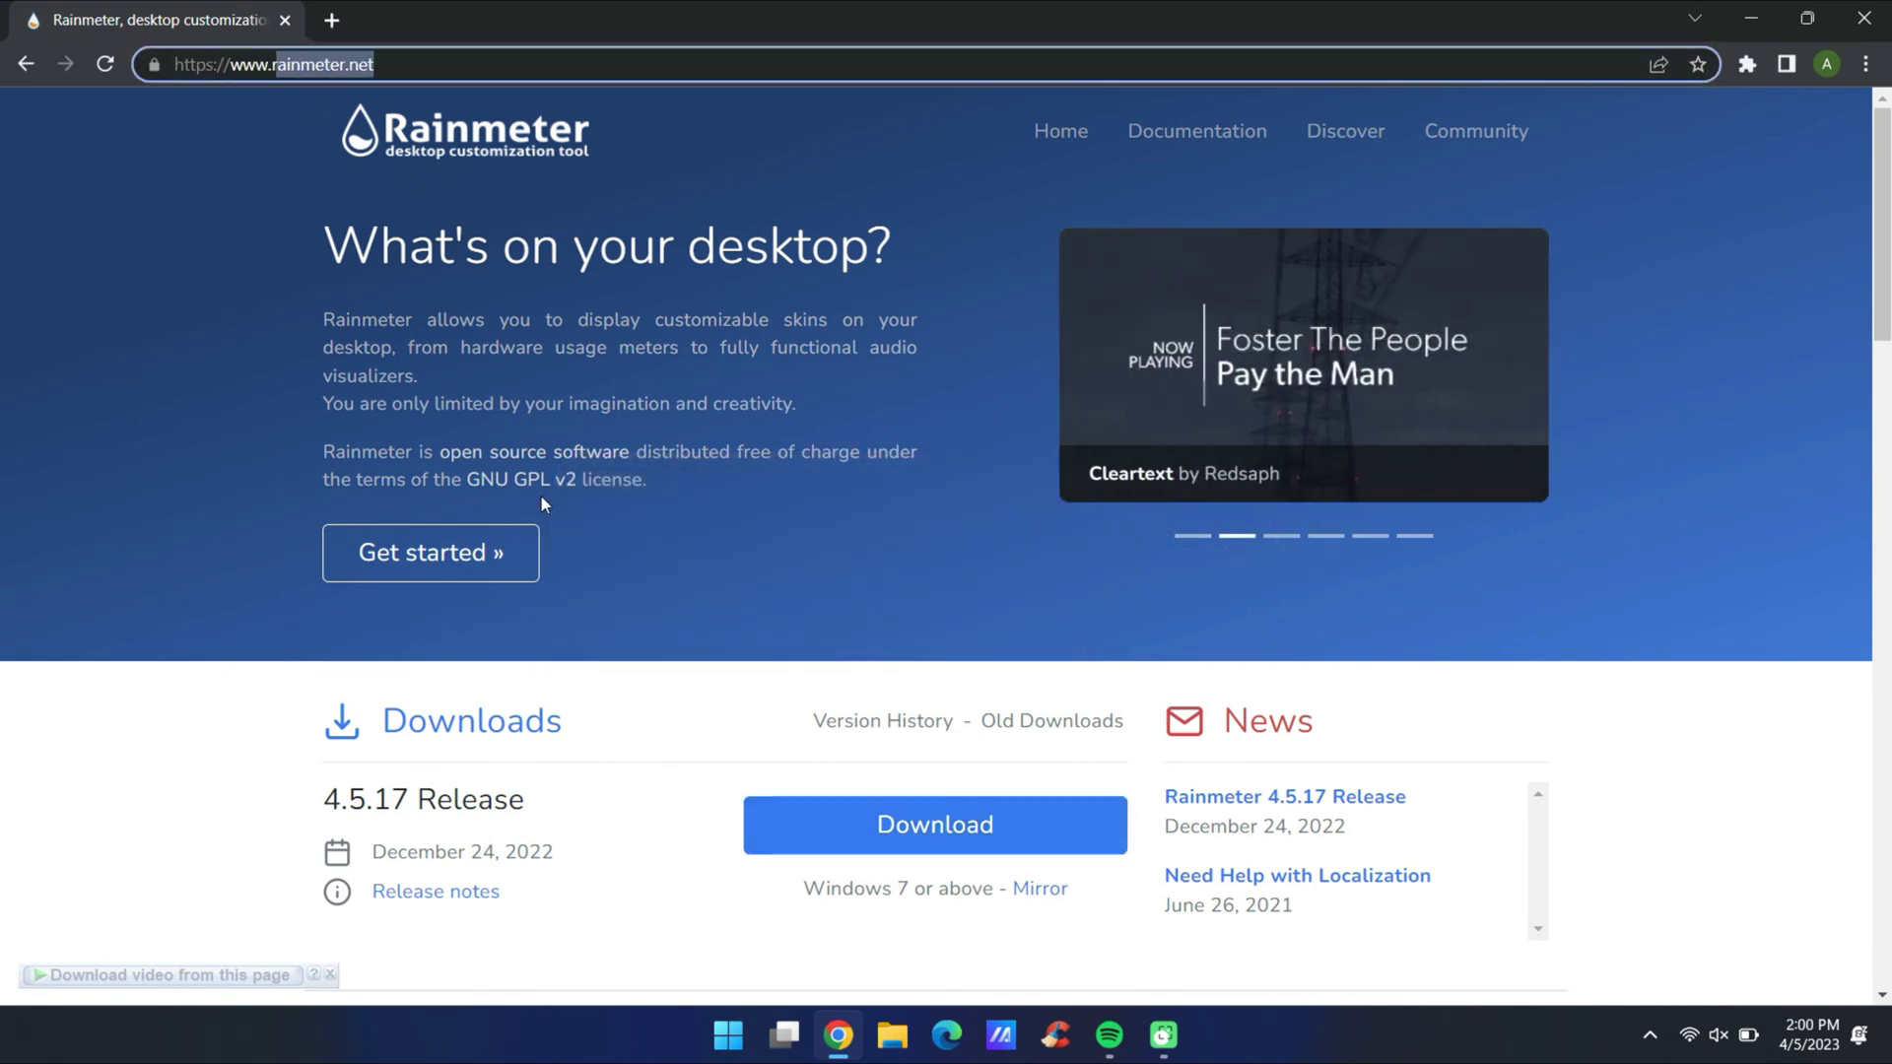
left_click(858, 826)
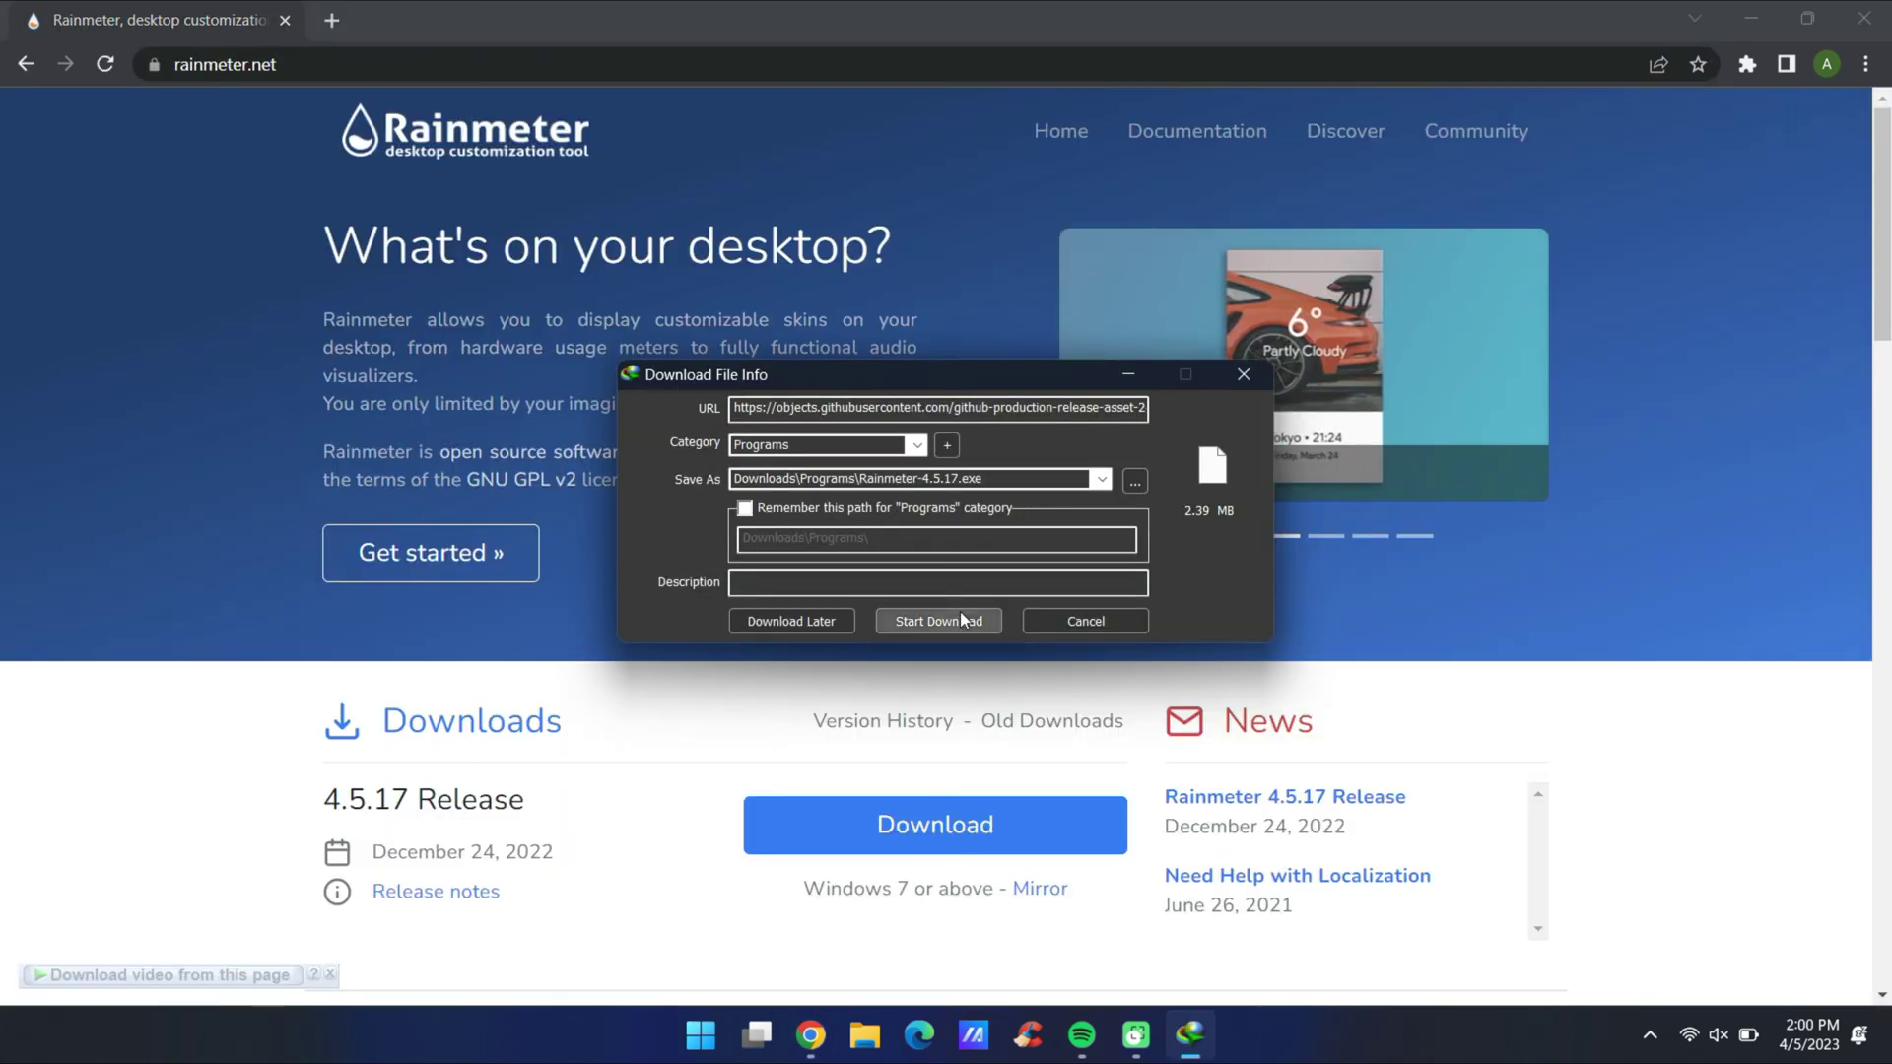
left_click(962, 619)
left_click(985, 590)
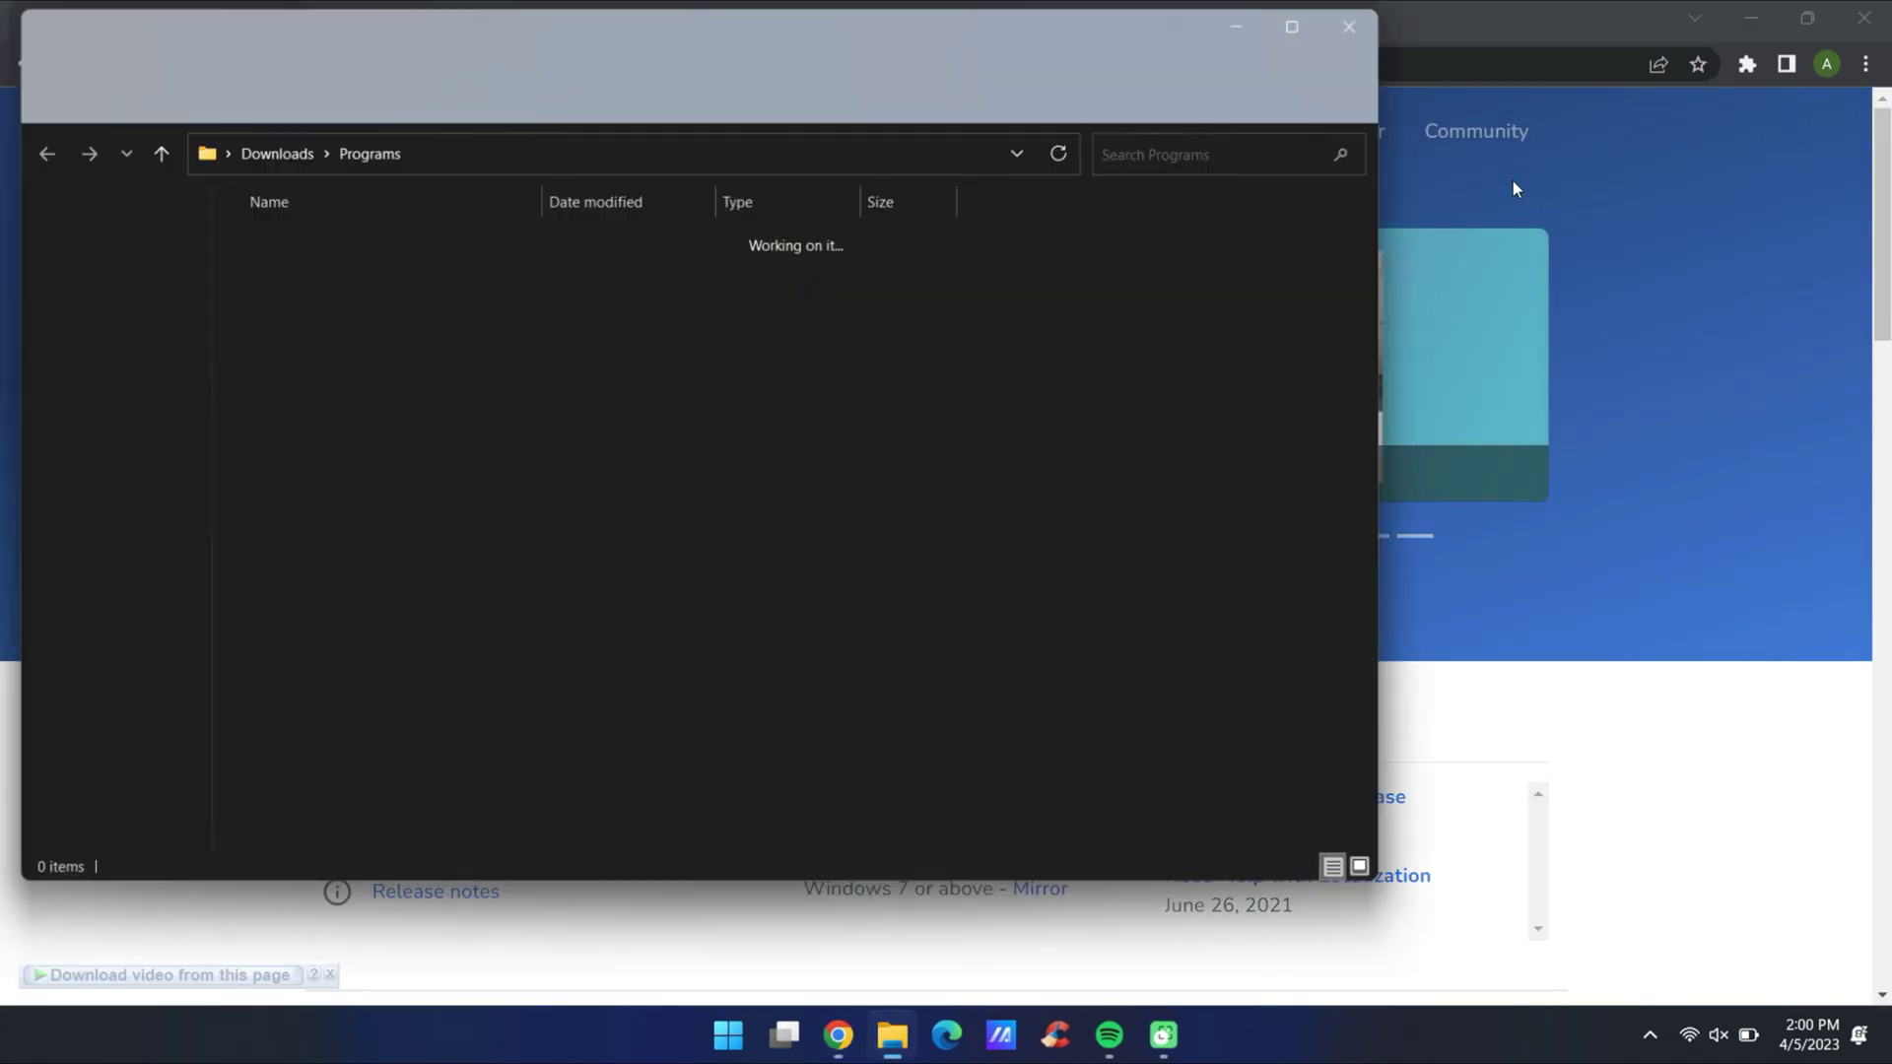
left_click(1751, 17)
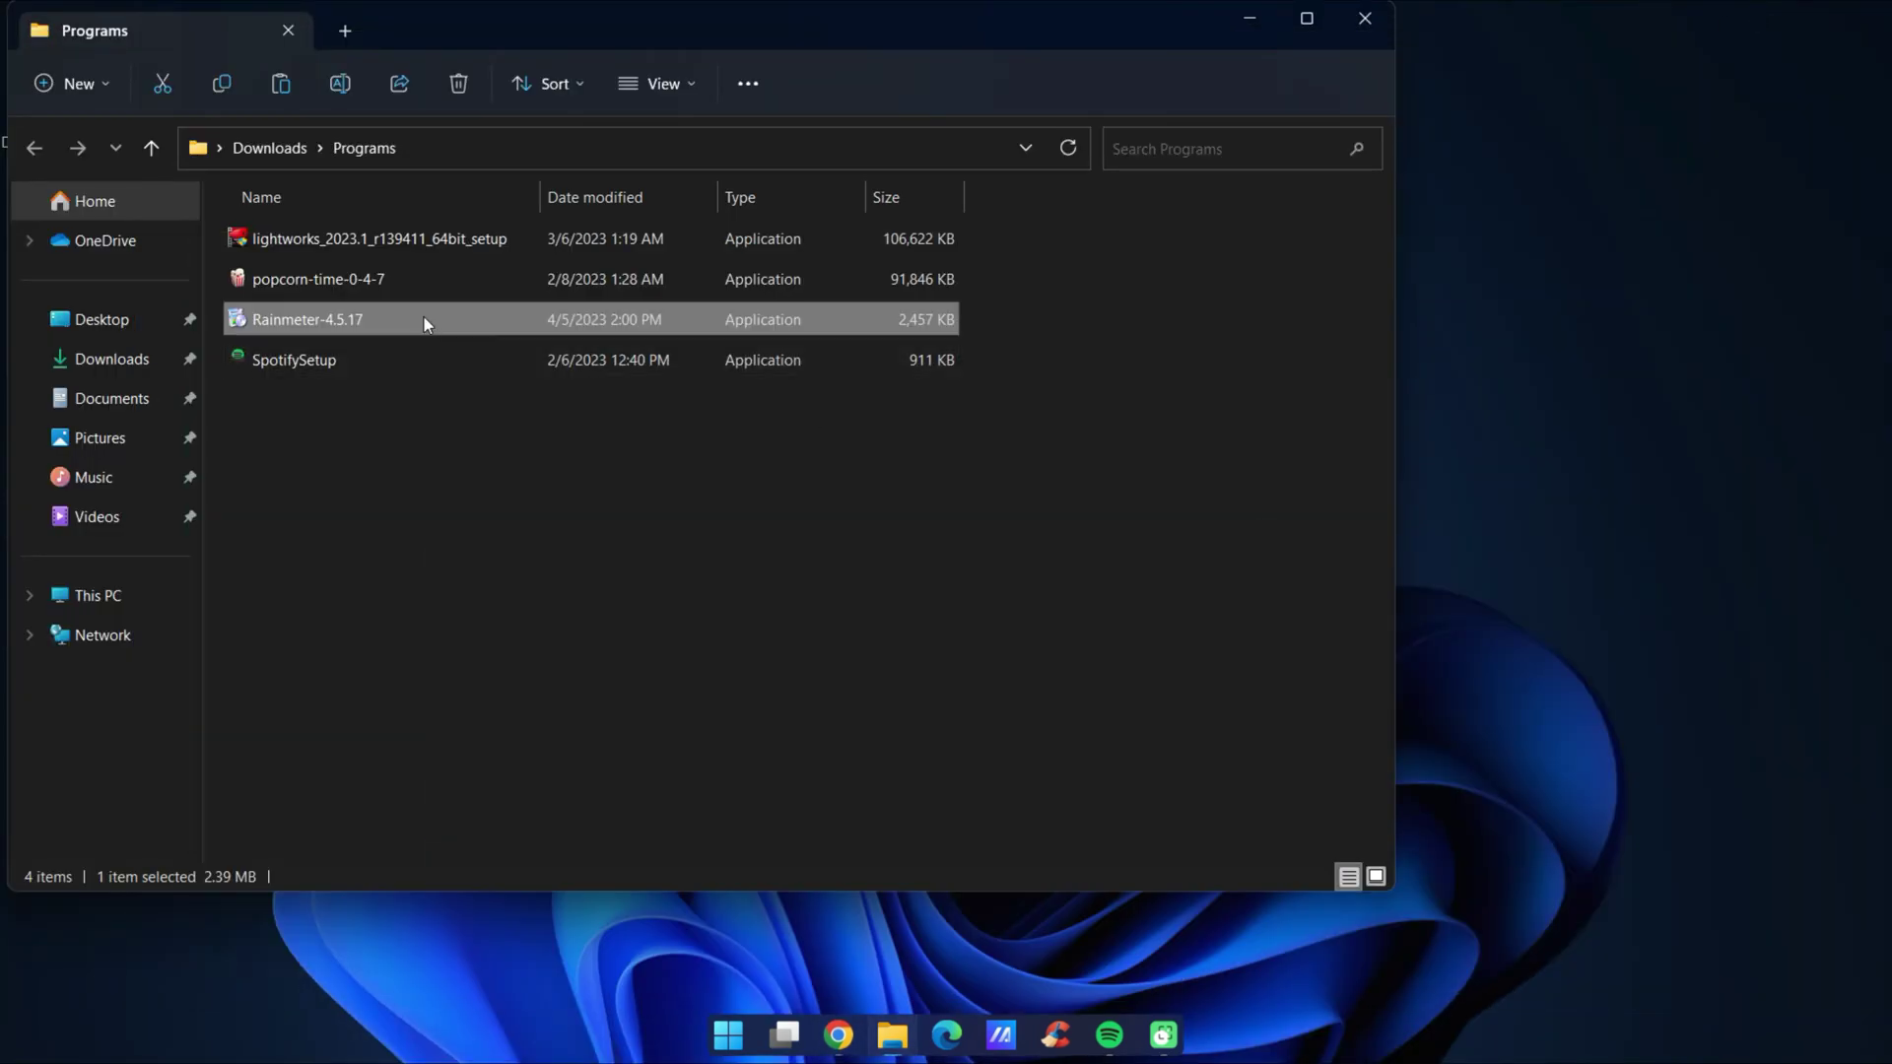
Run the Rainmeter-4.5.17 installer as administrator and complete a standard English installation, 64-bit, in C:\Program Files\Rainmeter with launch on startup
right_click(426, 323)
left_click(537, 452)
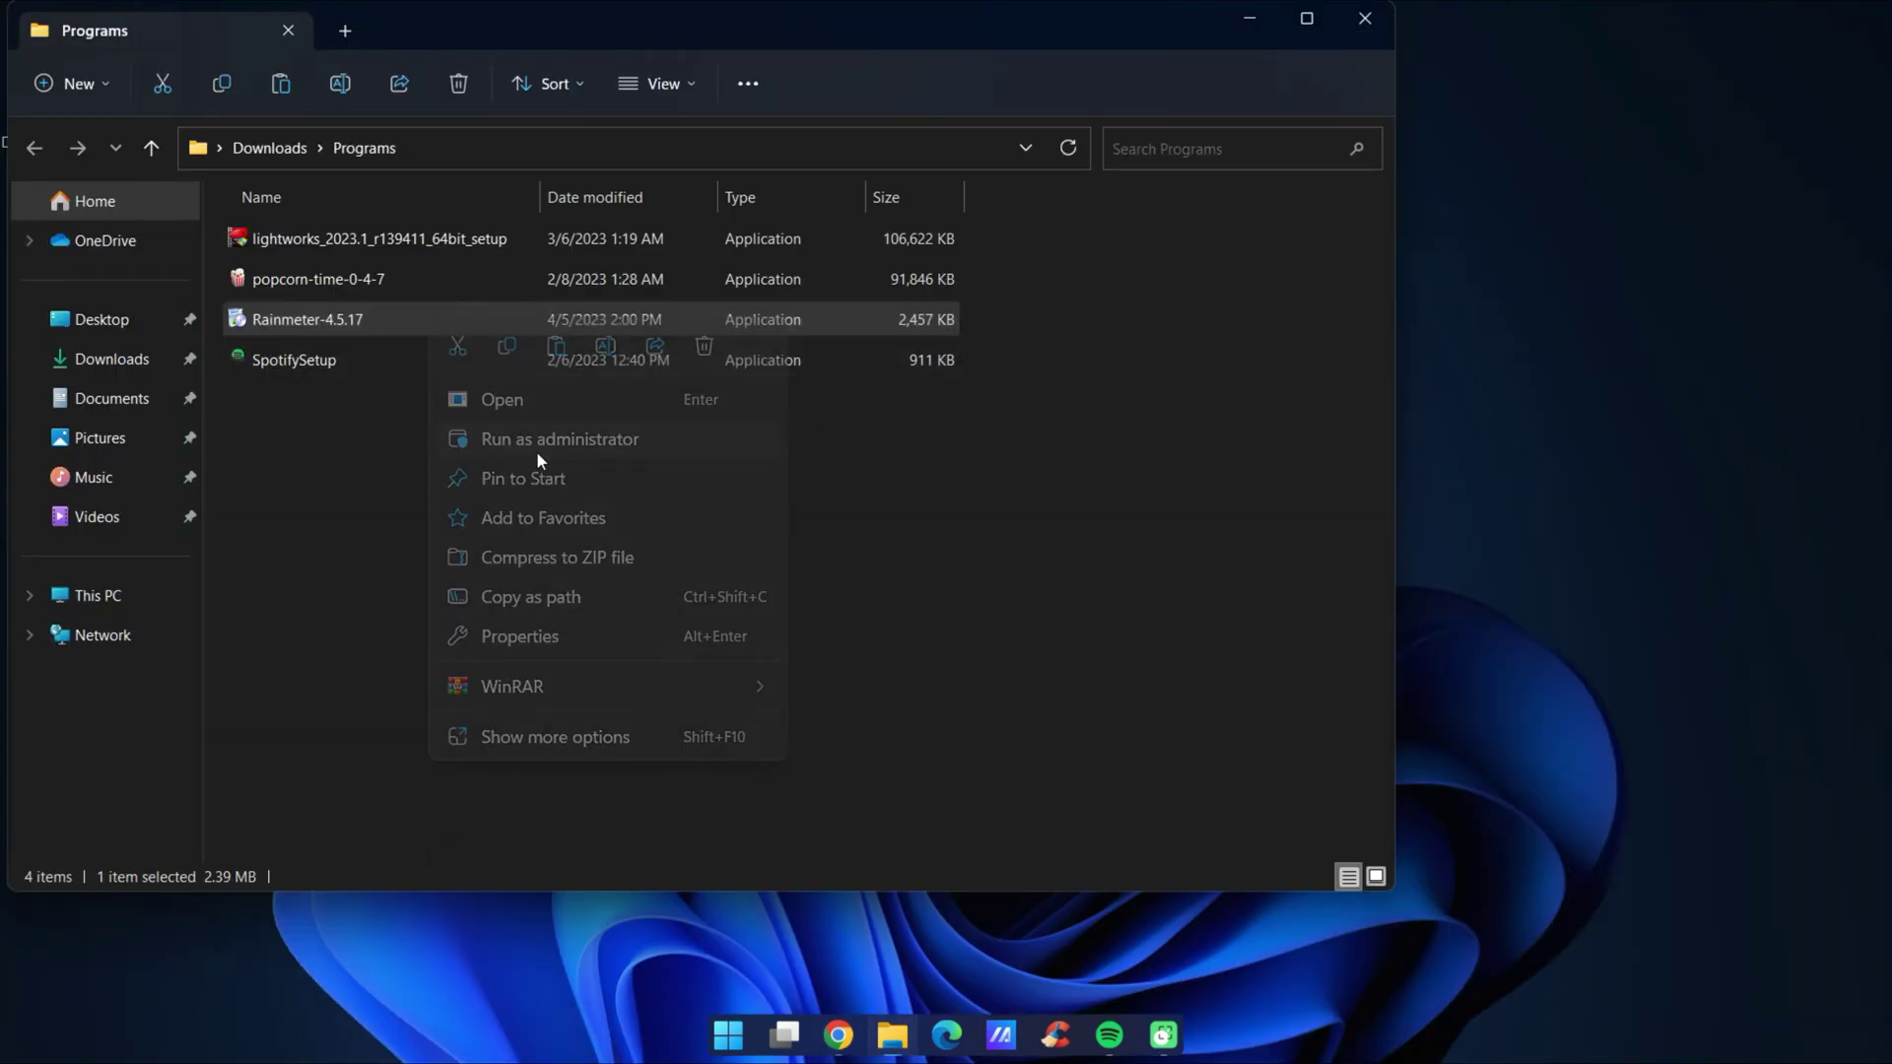
left_click(1247, 18)
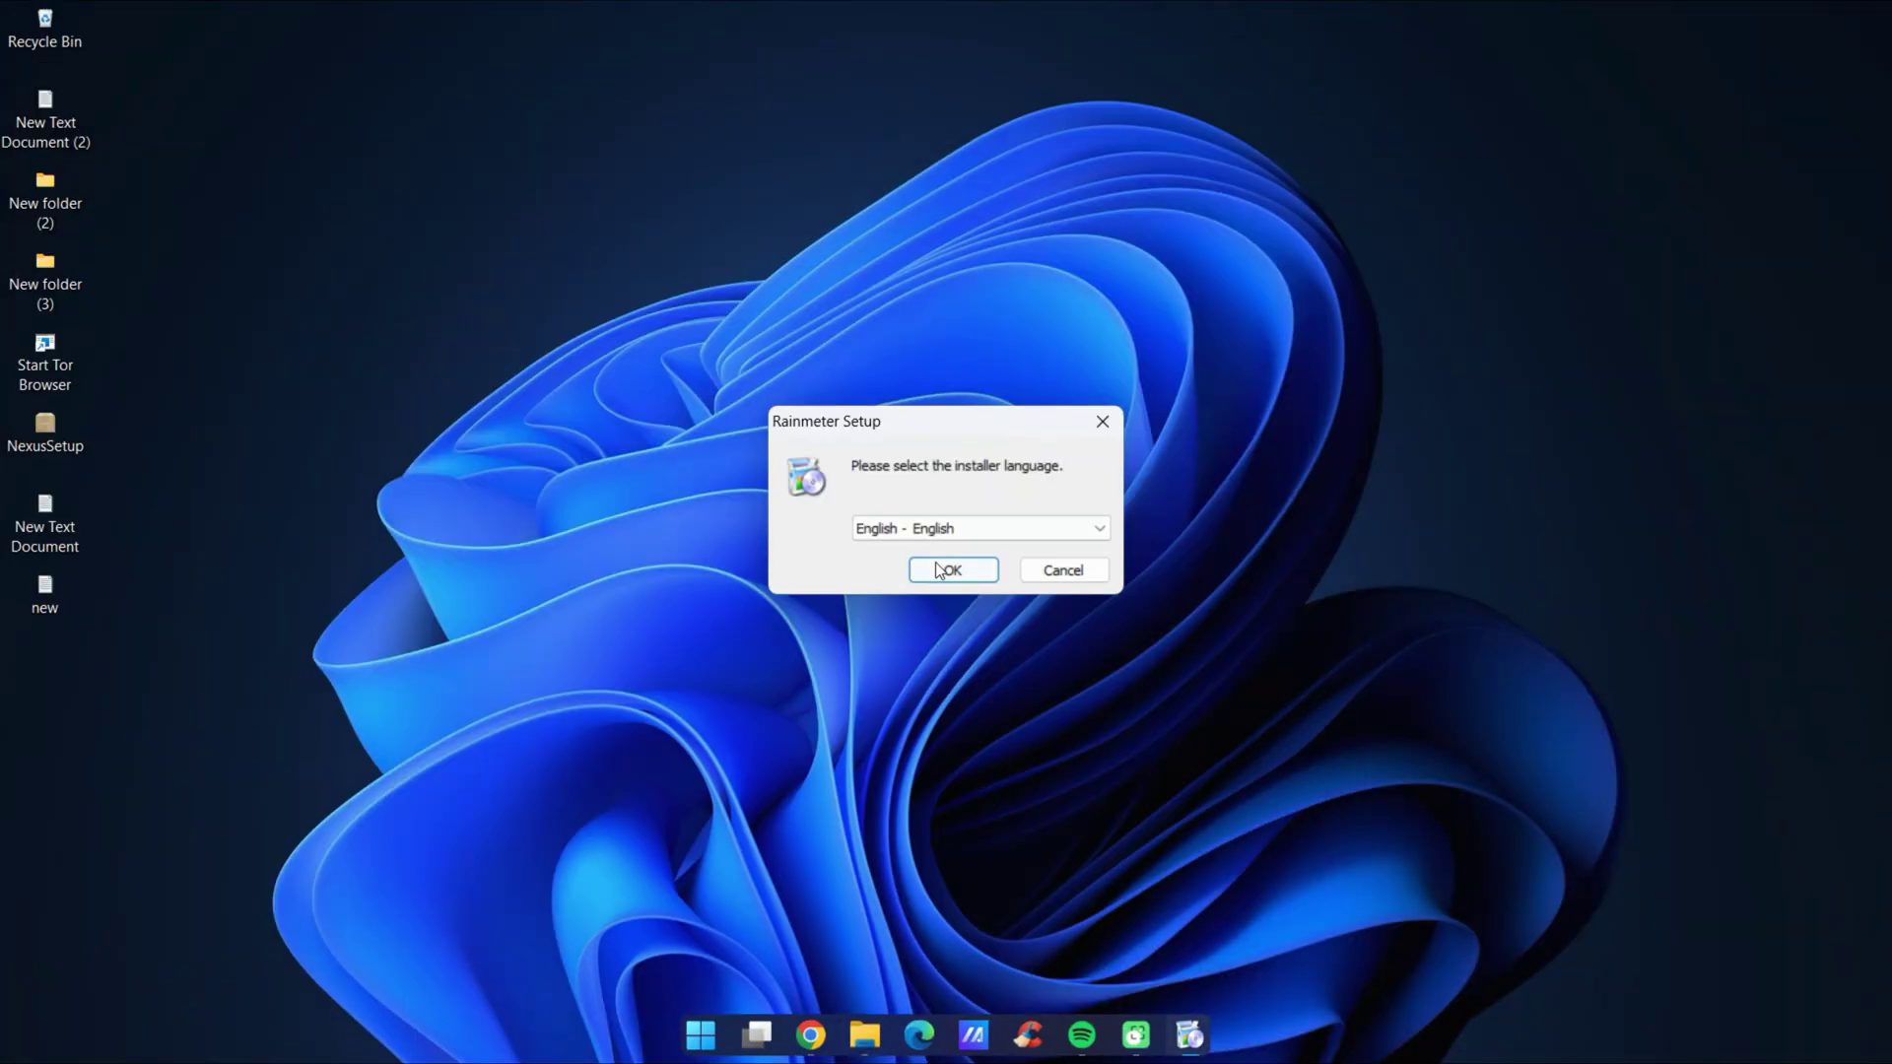
left_click(925, 571)
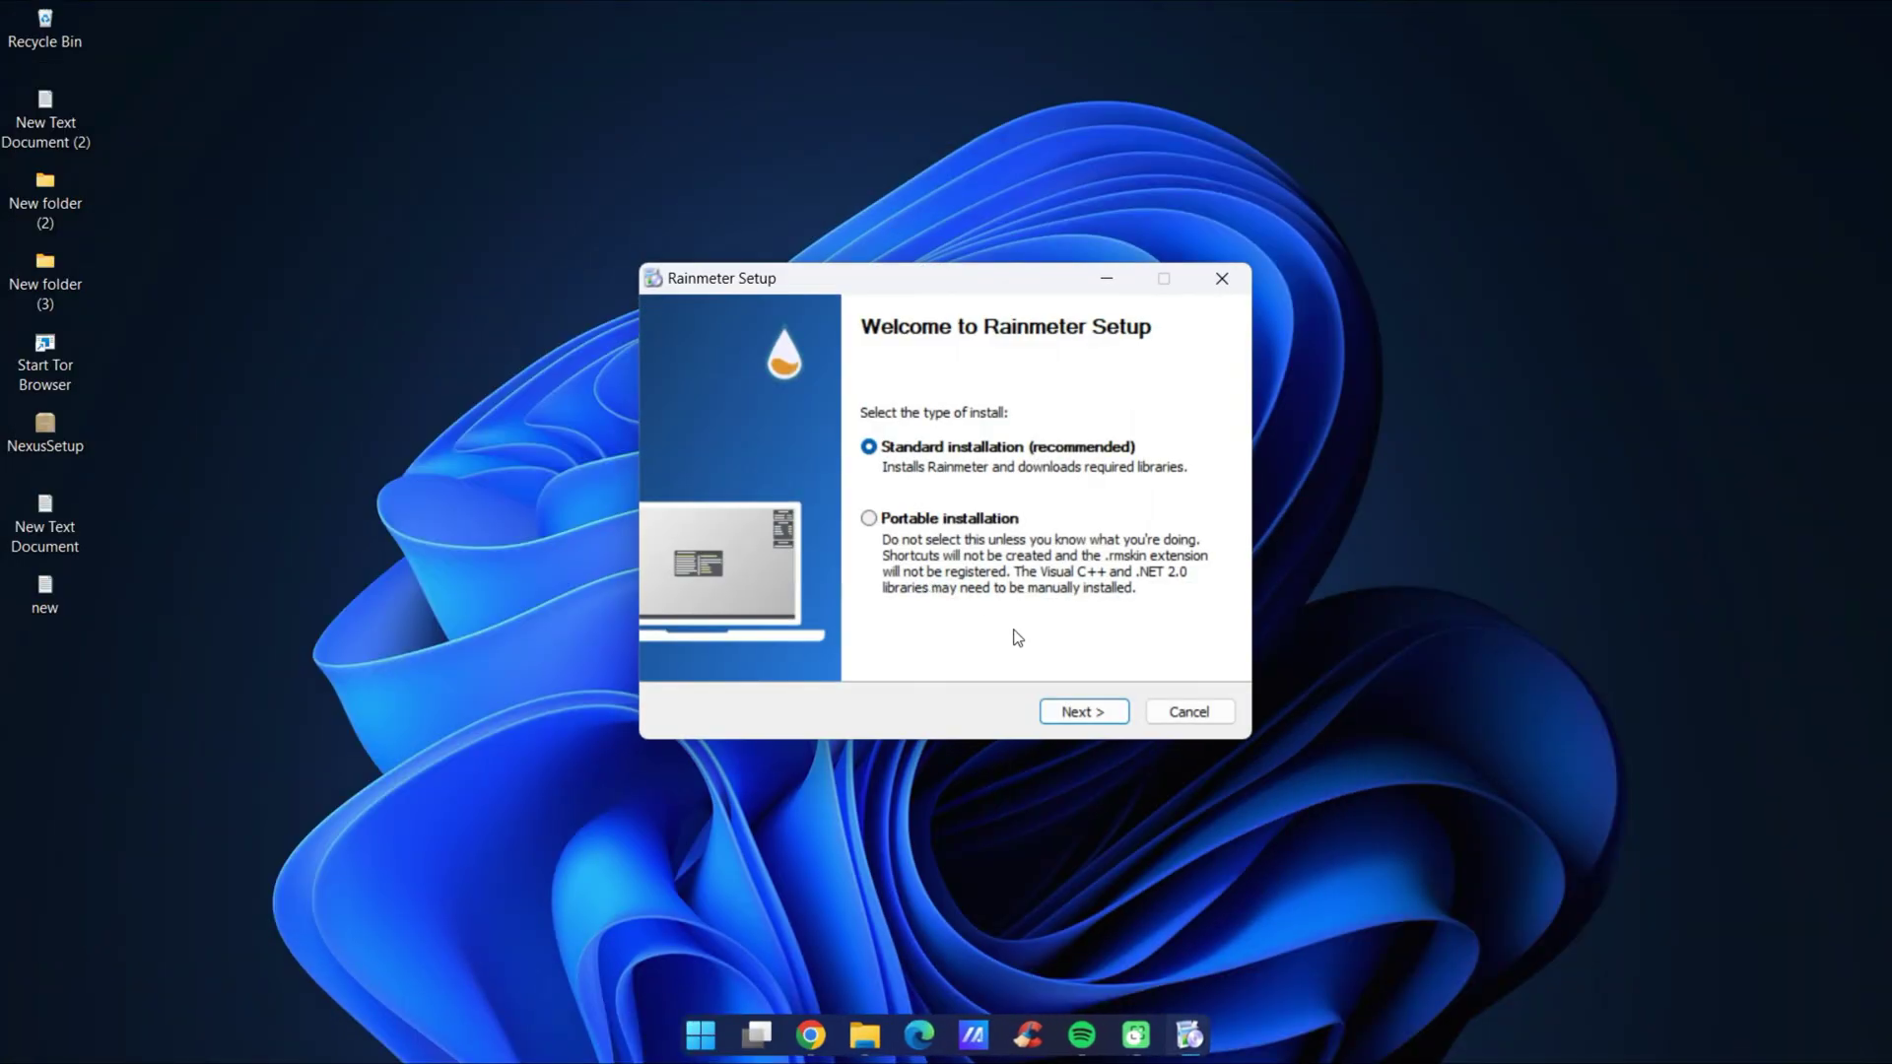
left_click(1081, 717)
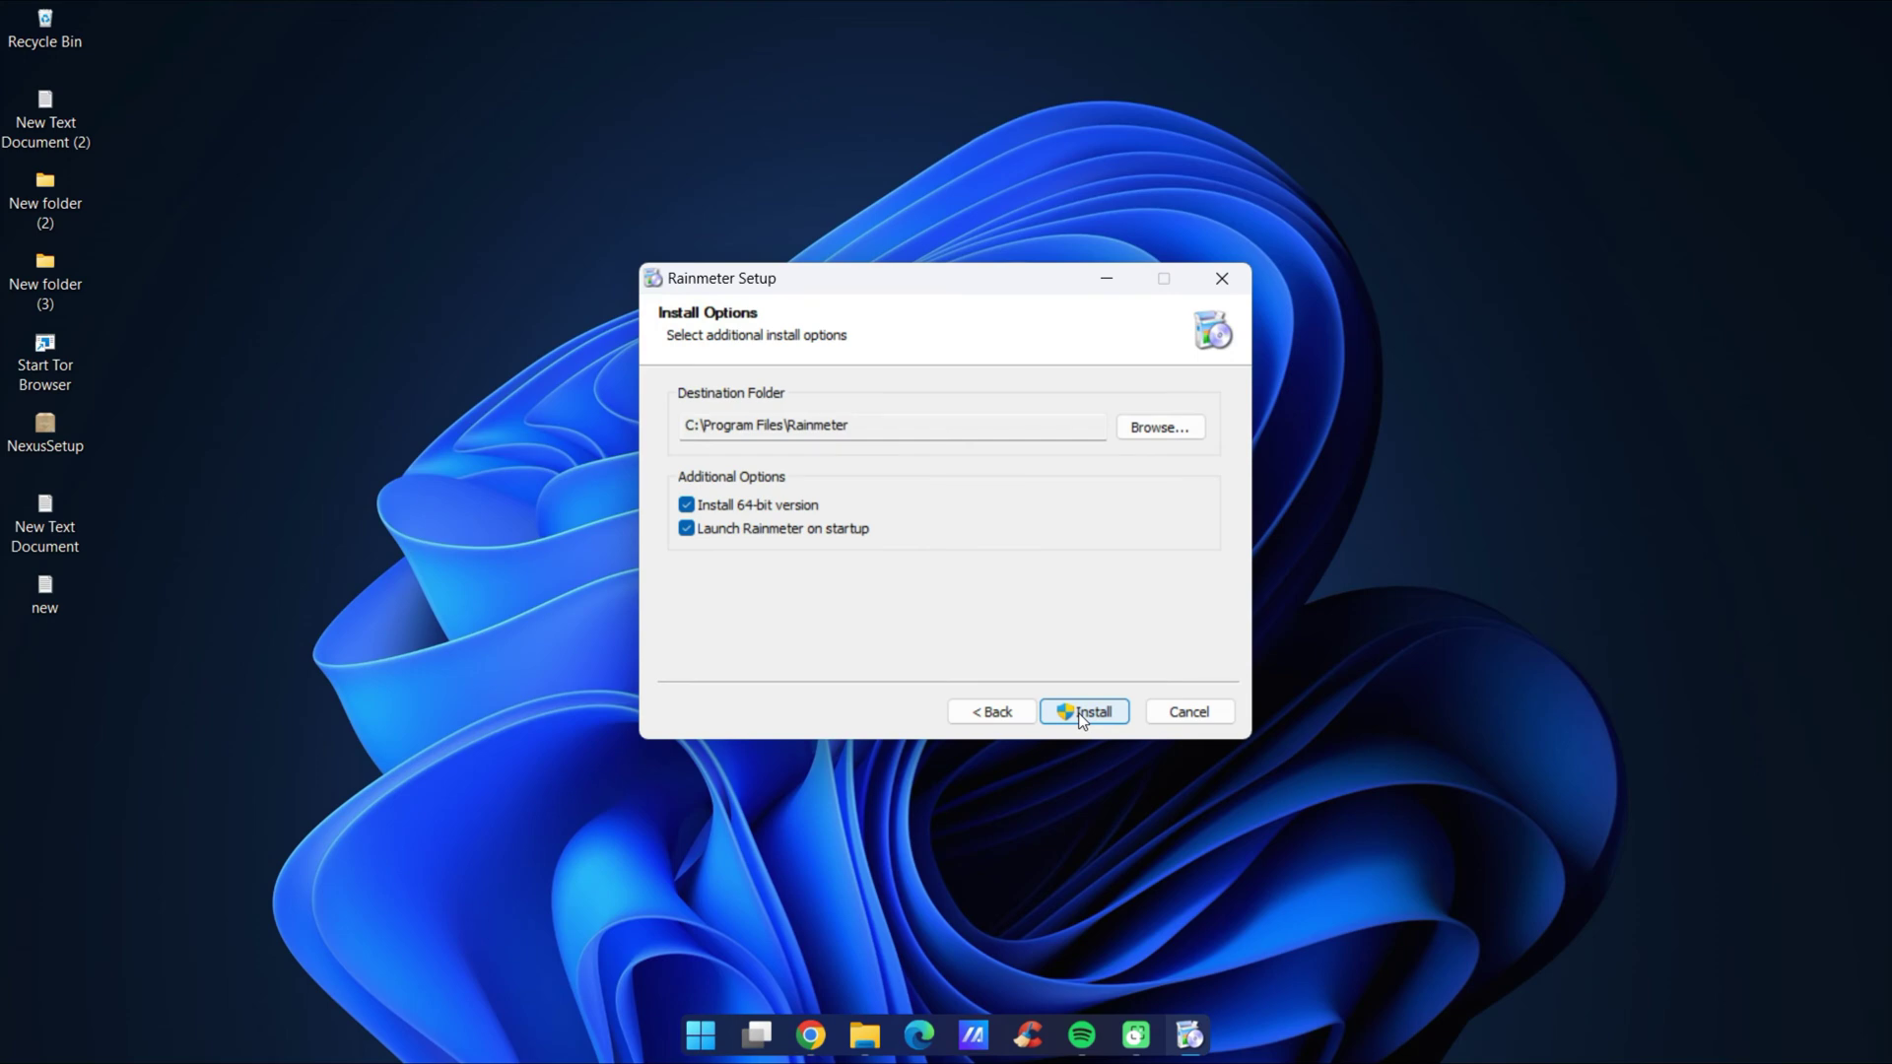
left_click(1081, 714)
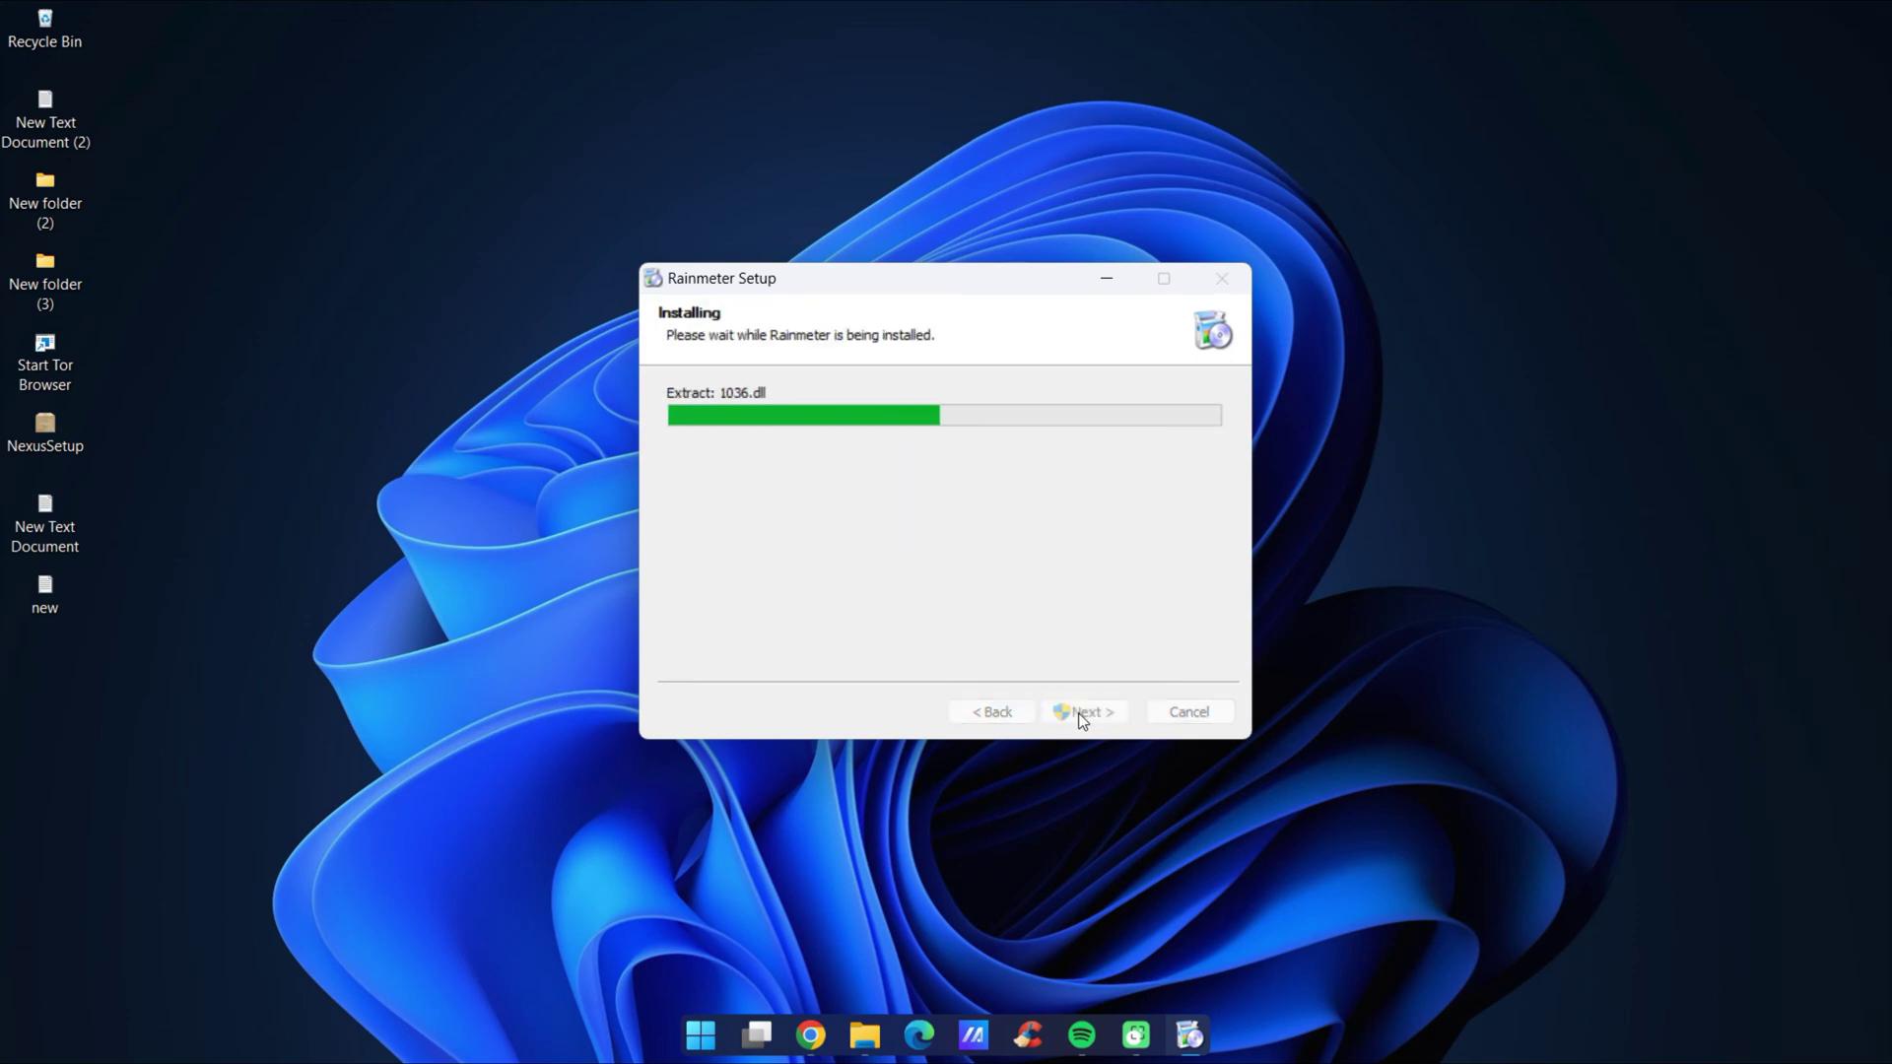
left_click(1079, 711)
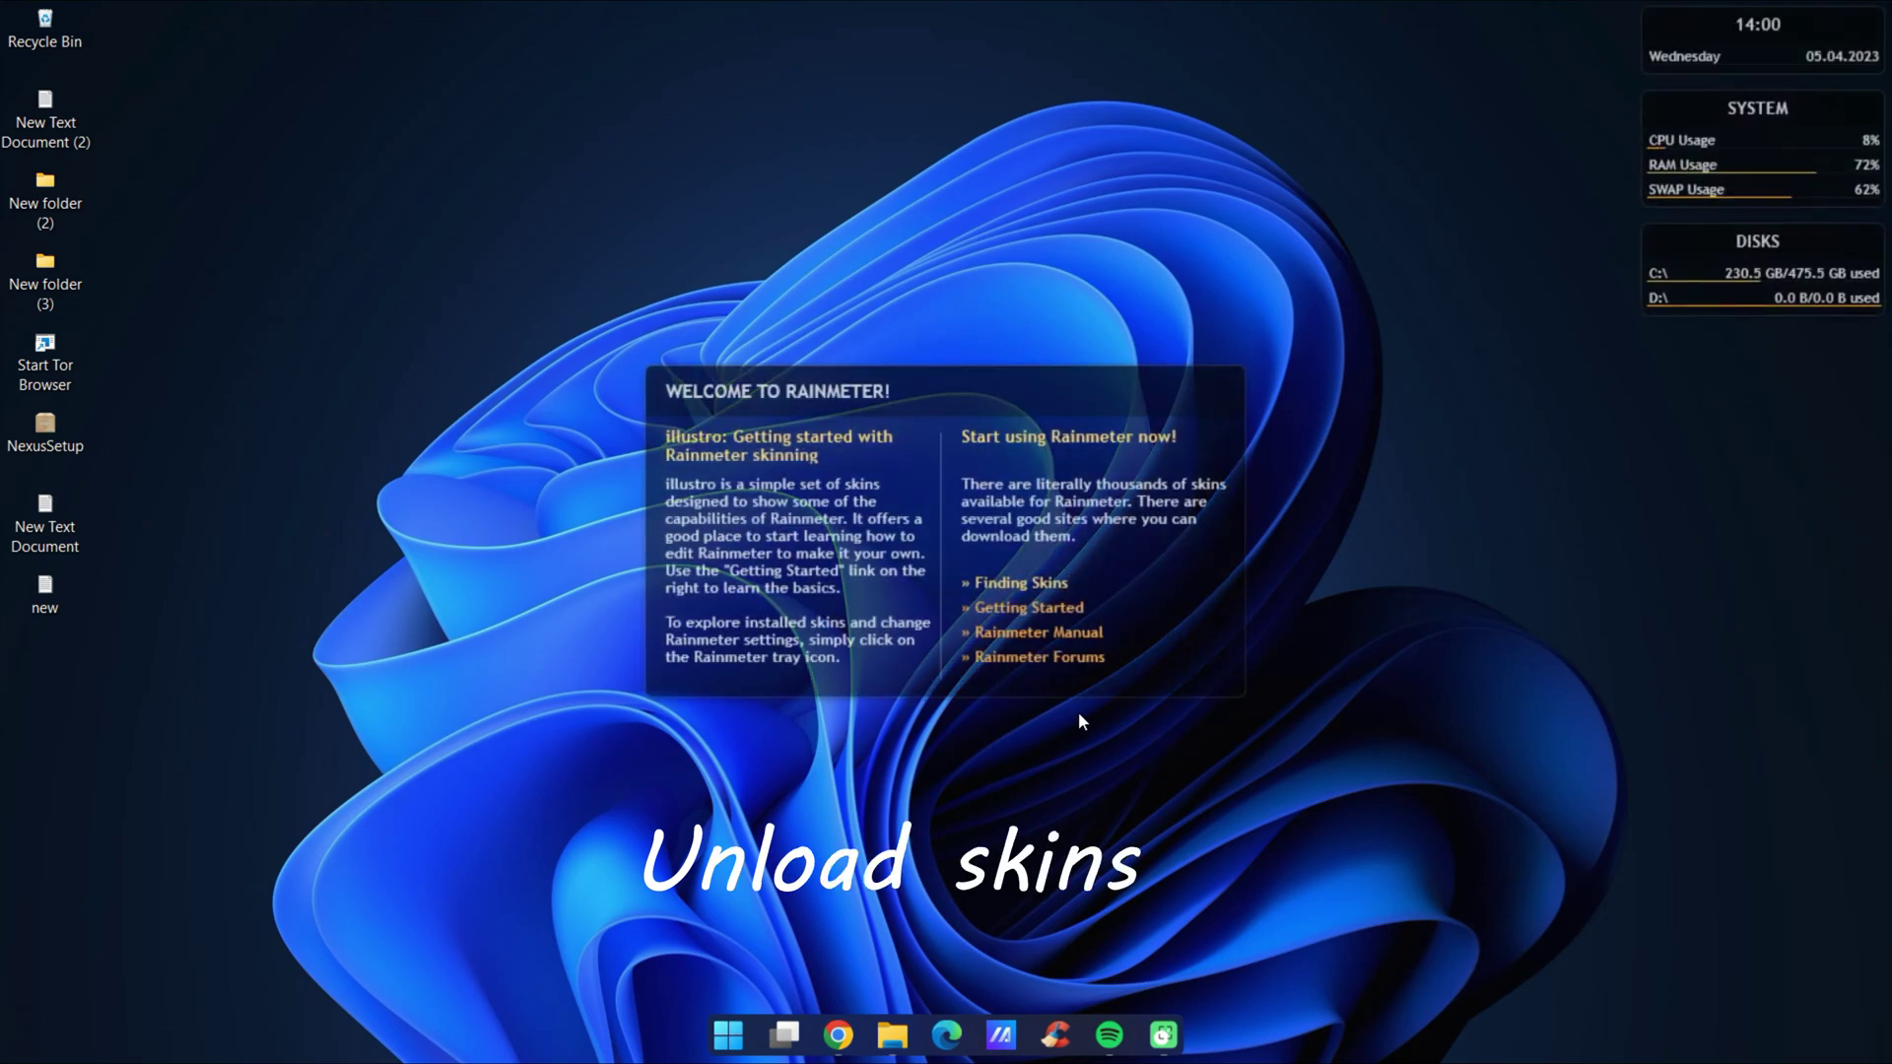
Unload the default illustro Welcome, Disk, System and Clock skins from the desktop
right_click(1148, 632)
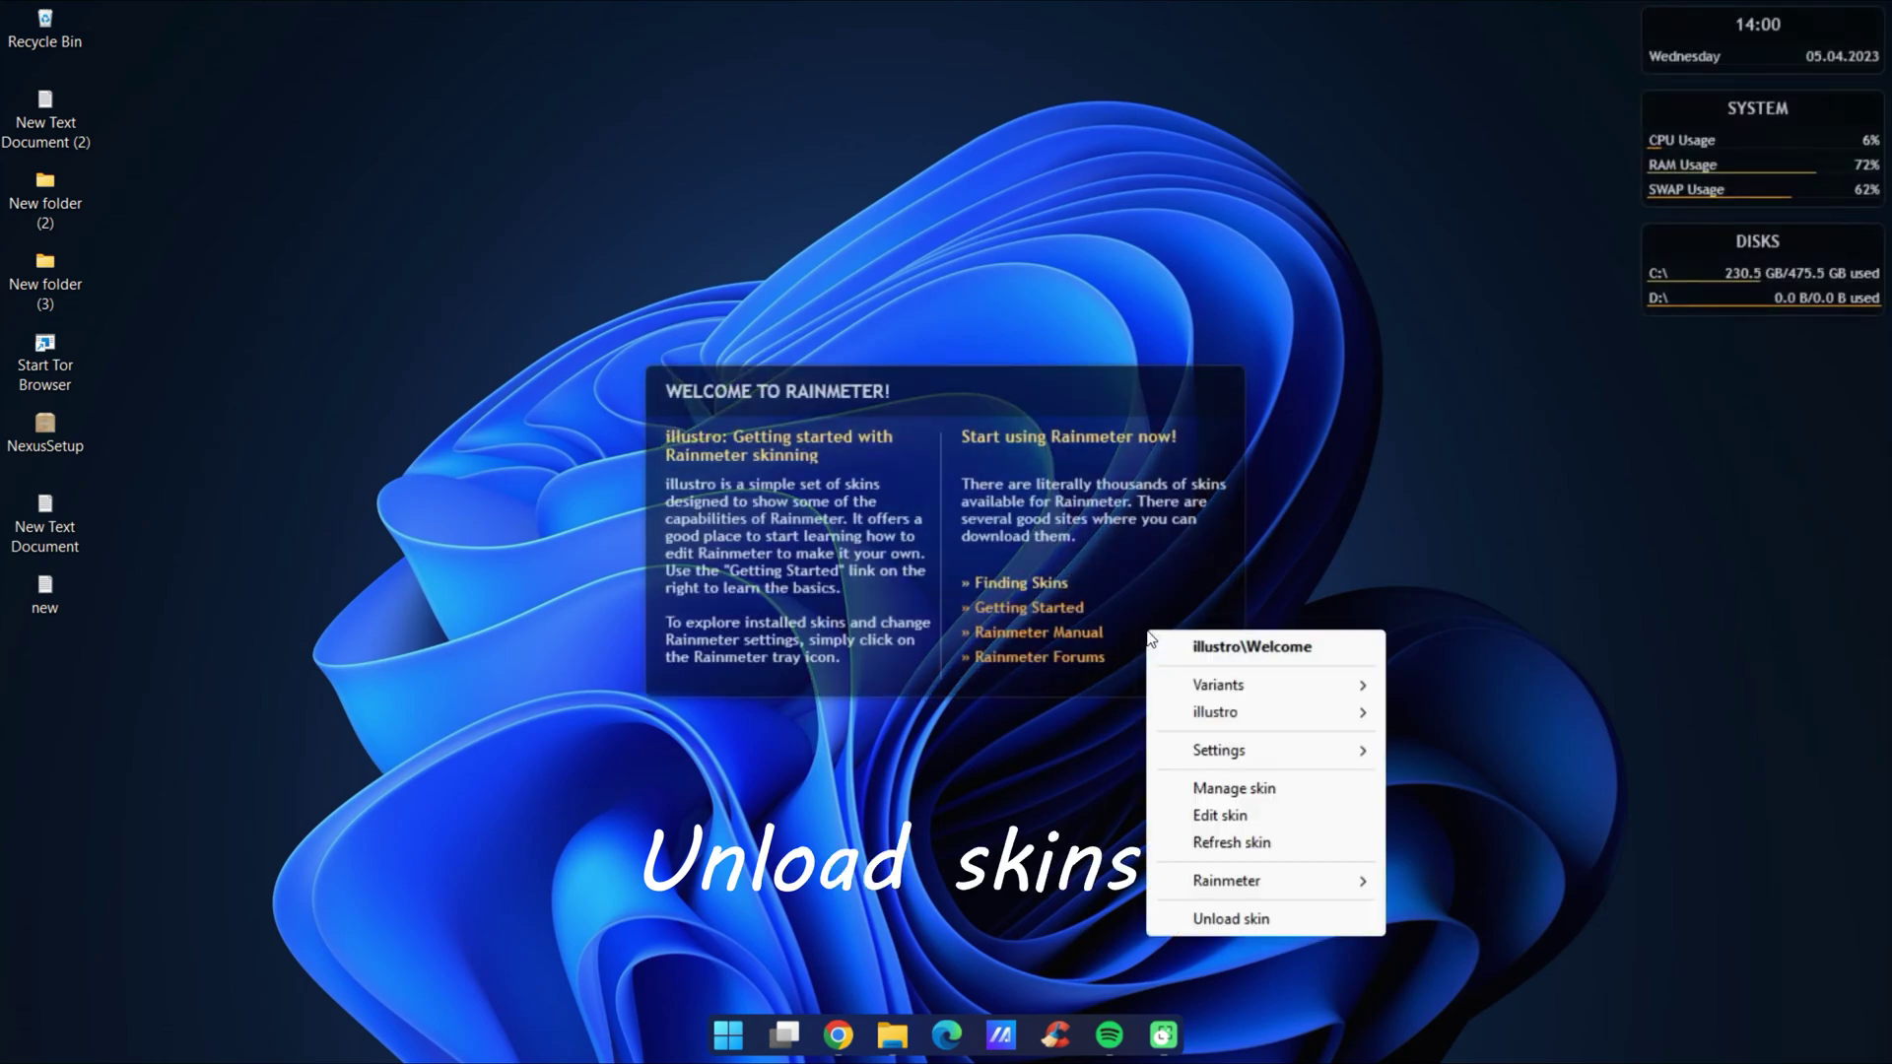
left_click(1190, 919)
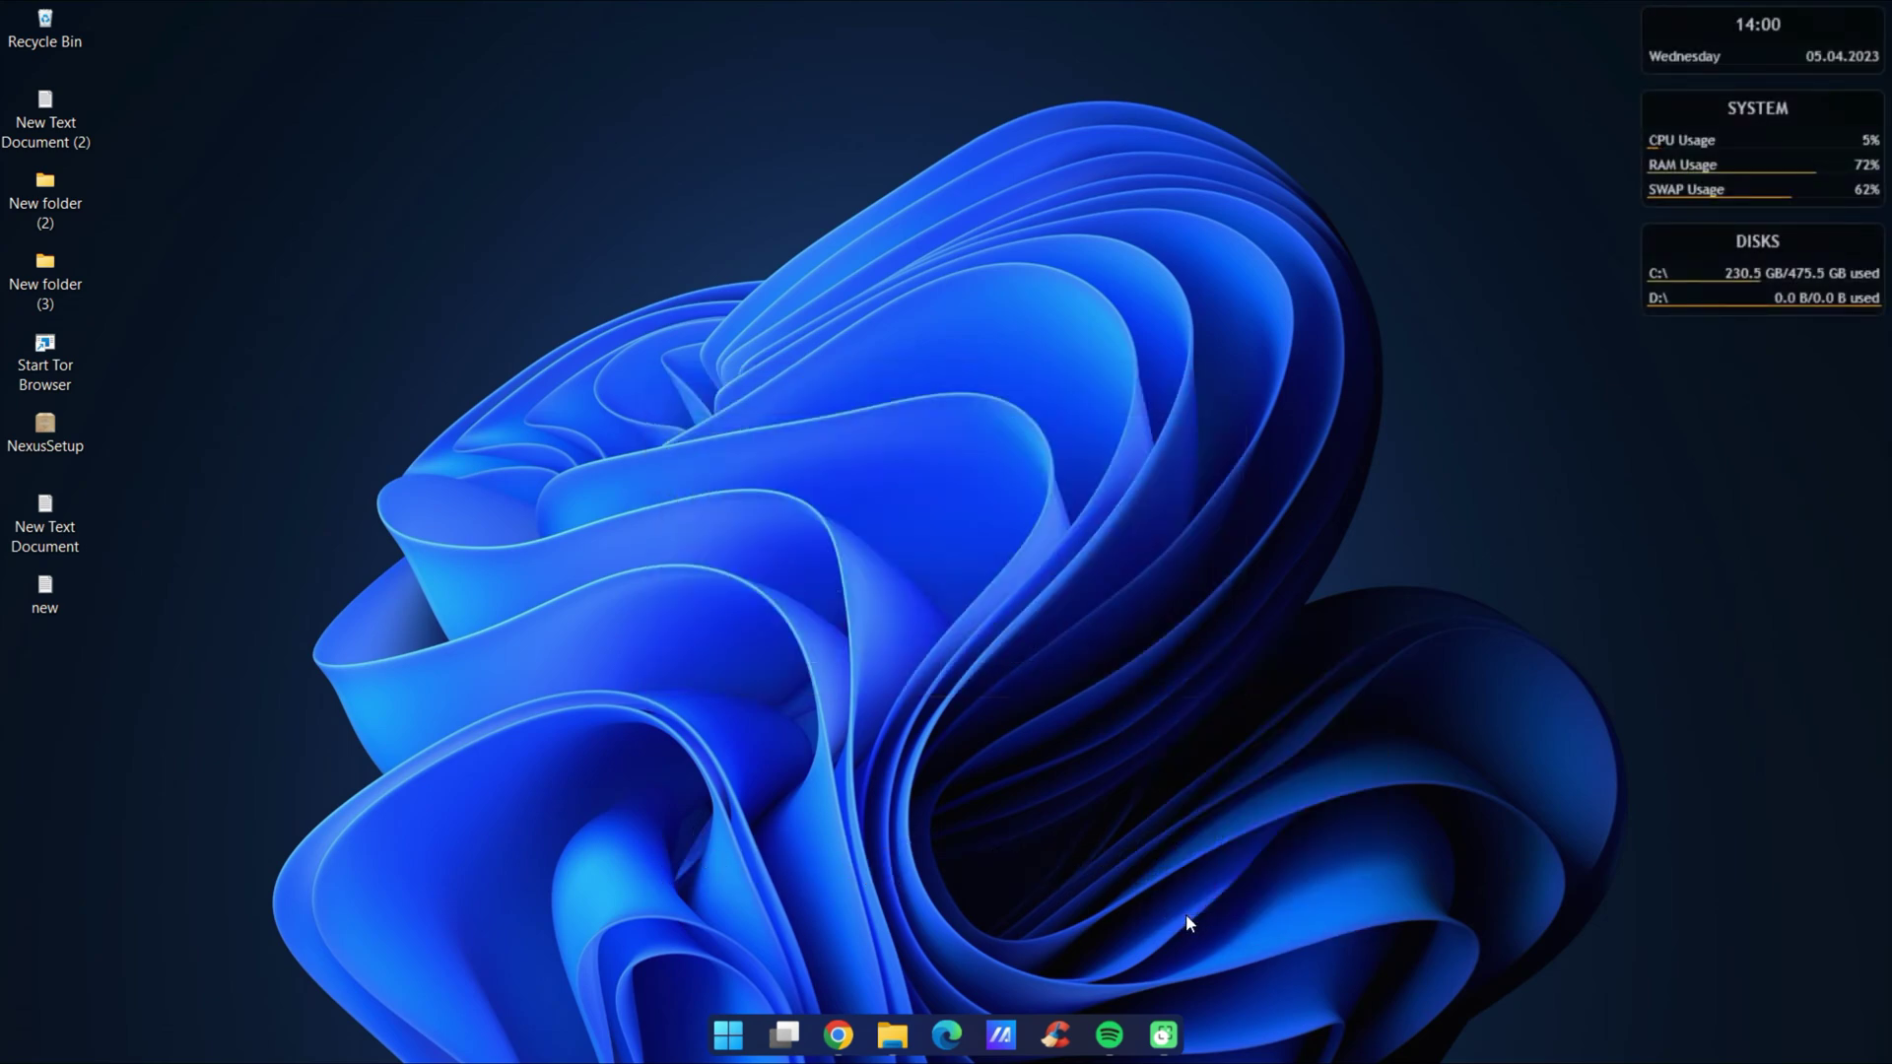
right_click(1683, 232)
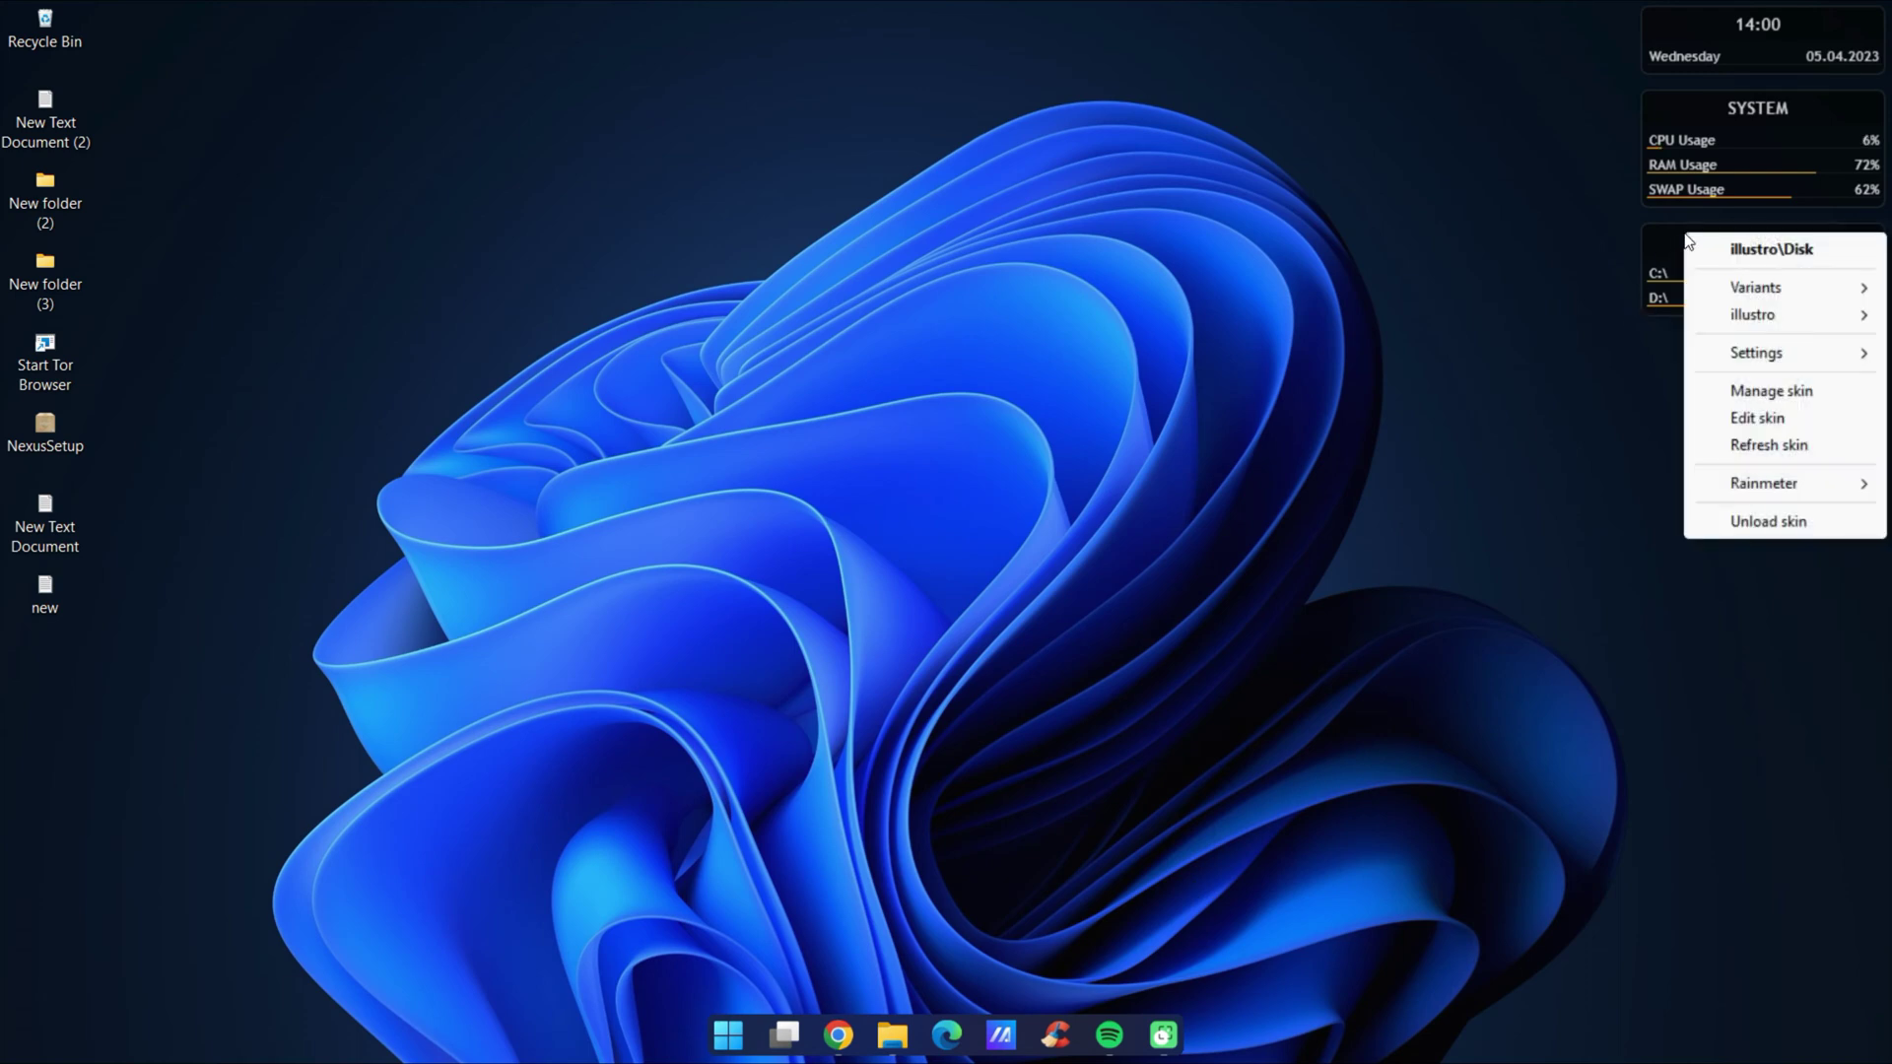
left_click(1735, 524)
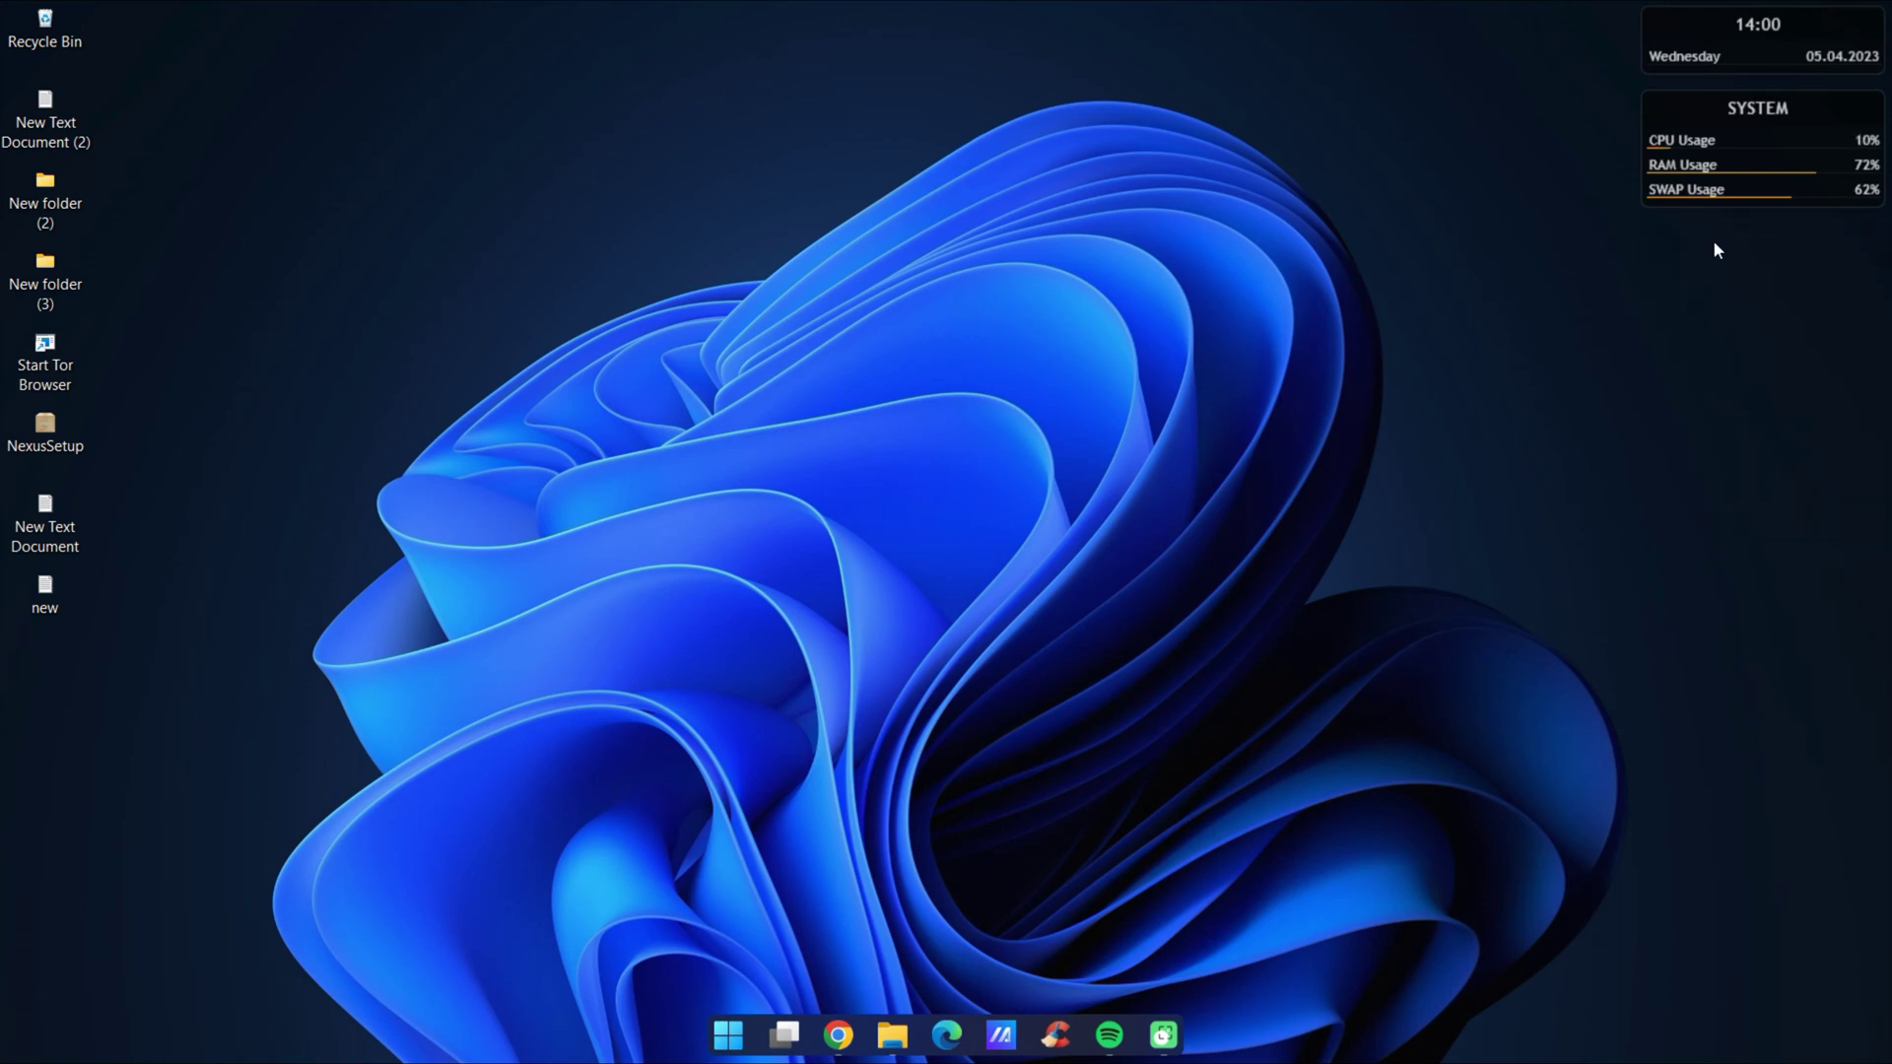
right_click(1758, 129)
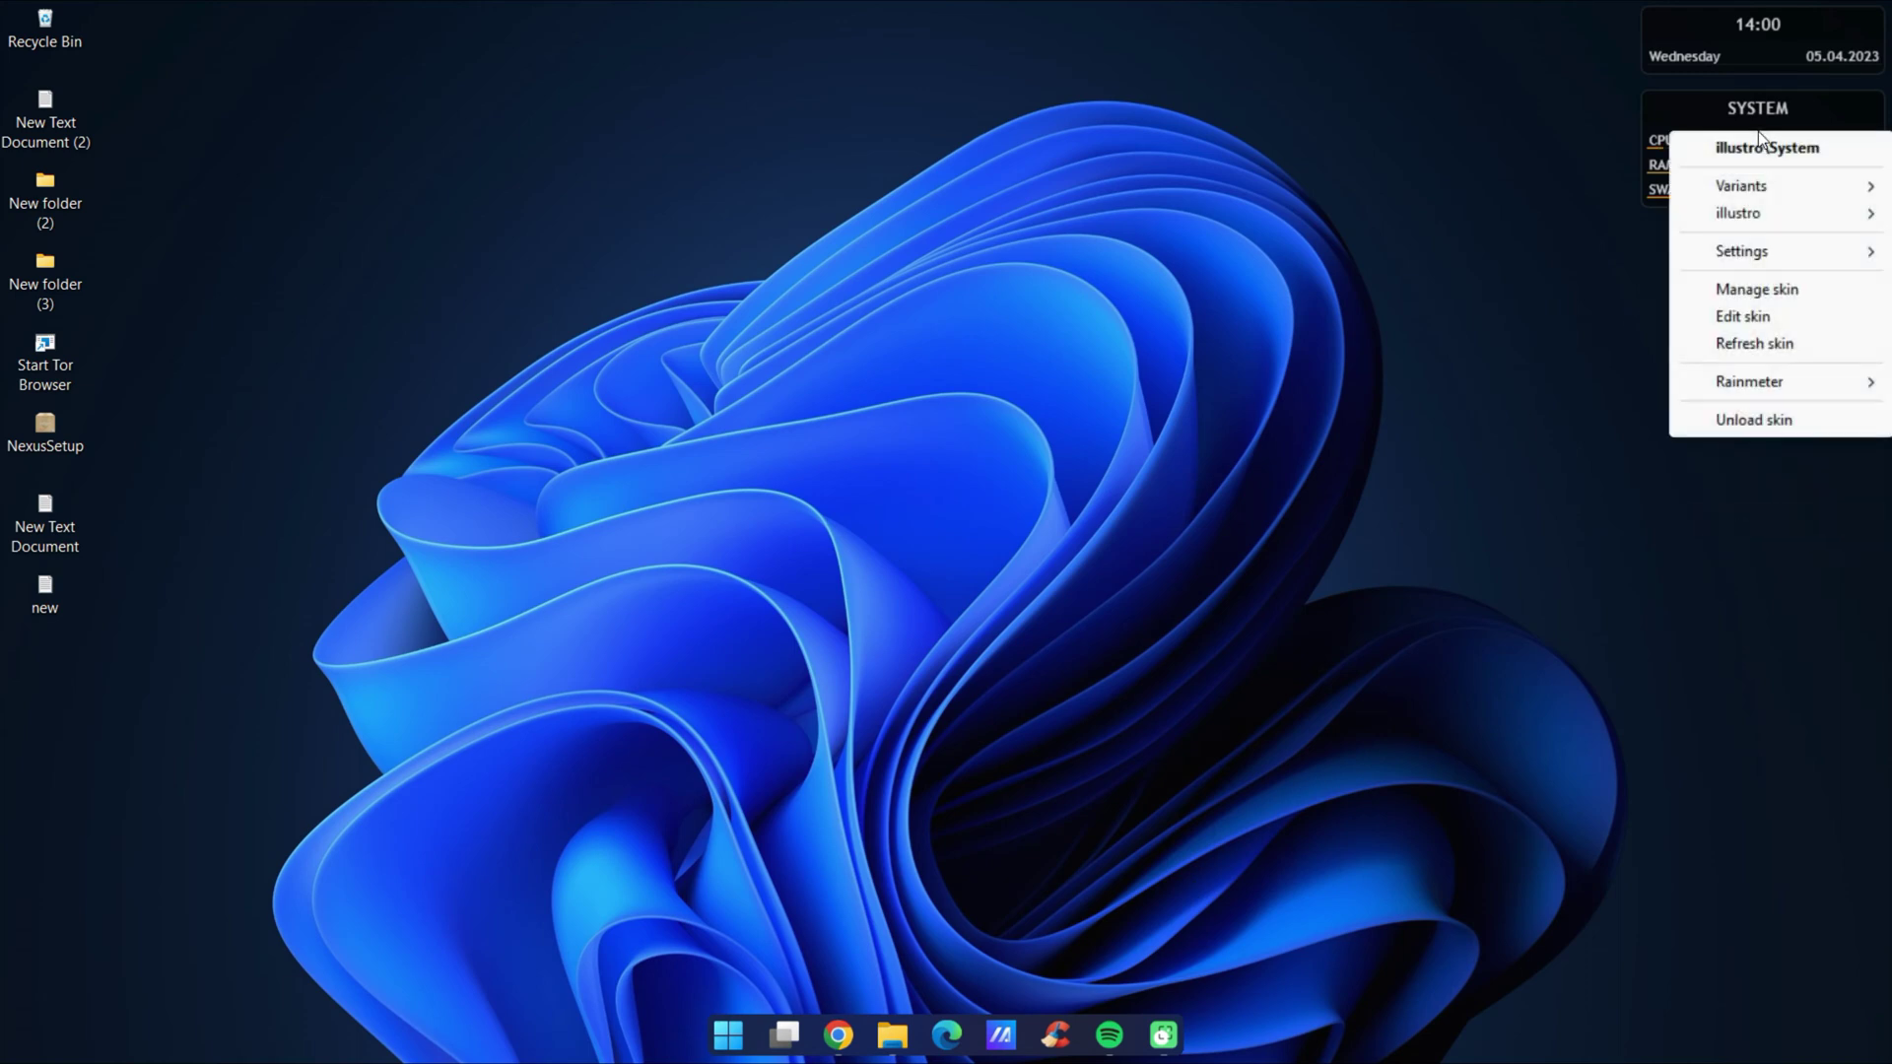
left_click(1758, 416)
right_click(1752, 47)
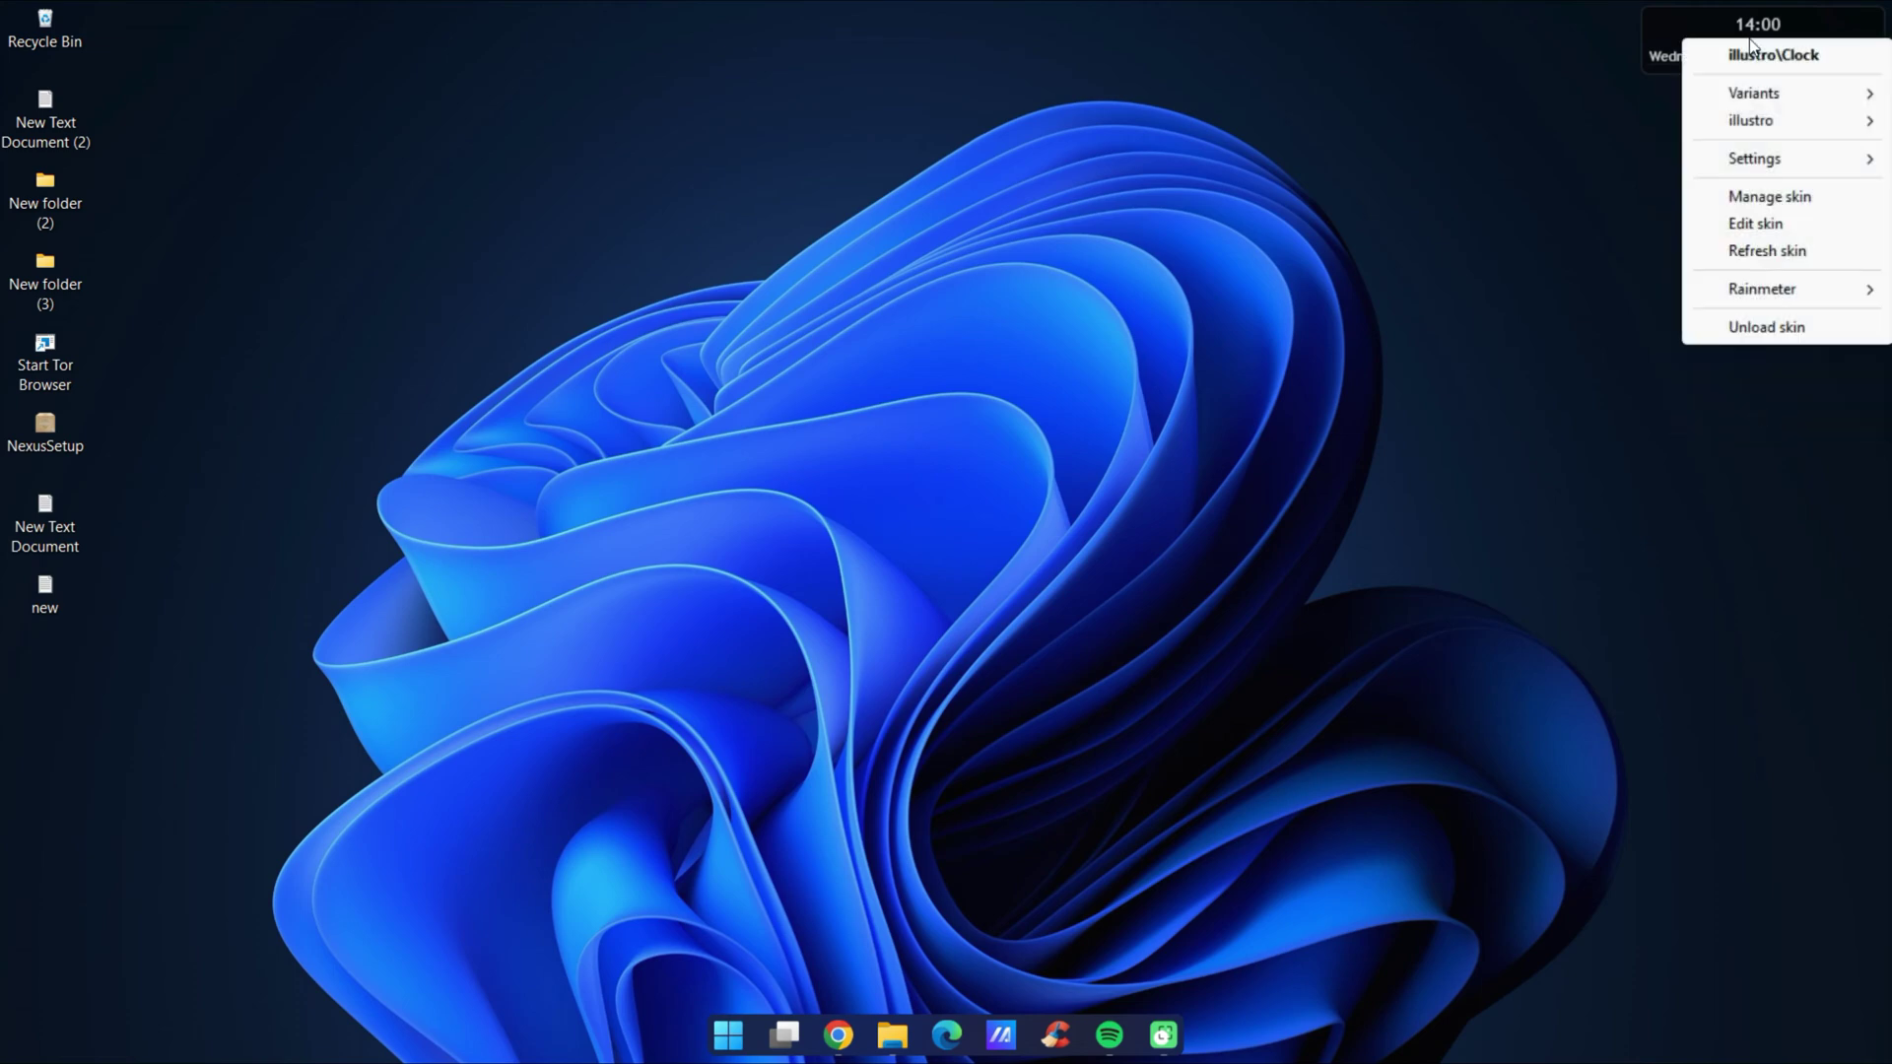
left_click(1740, 327)
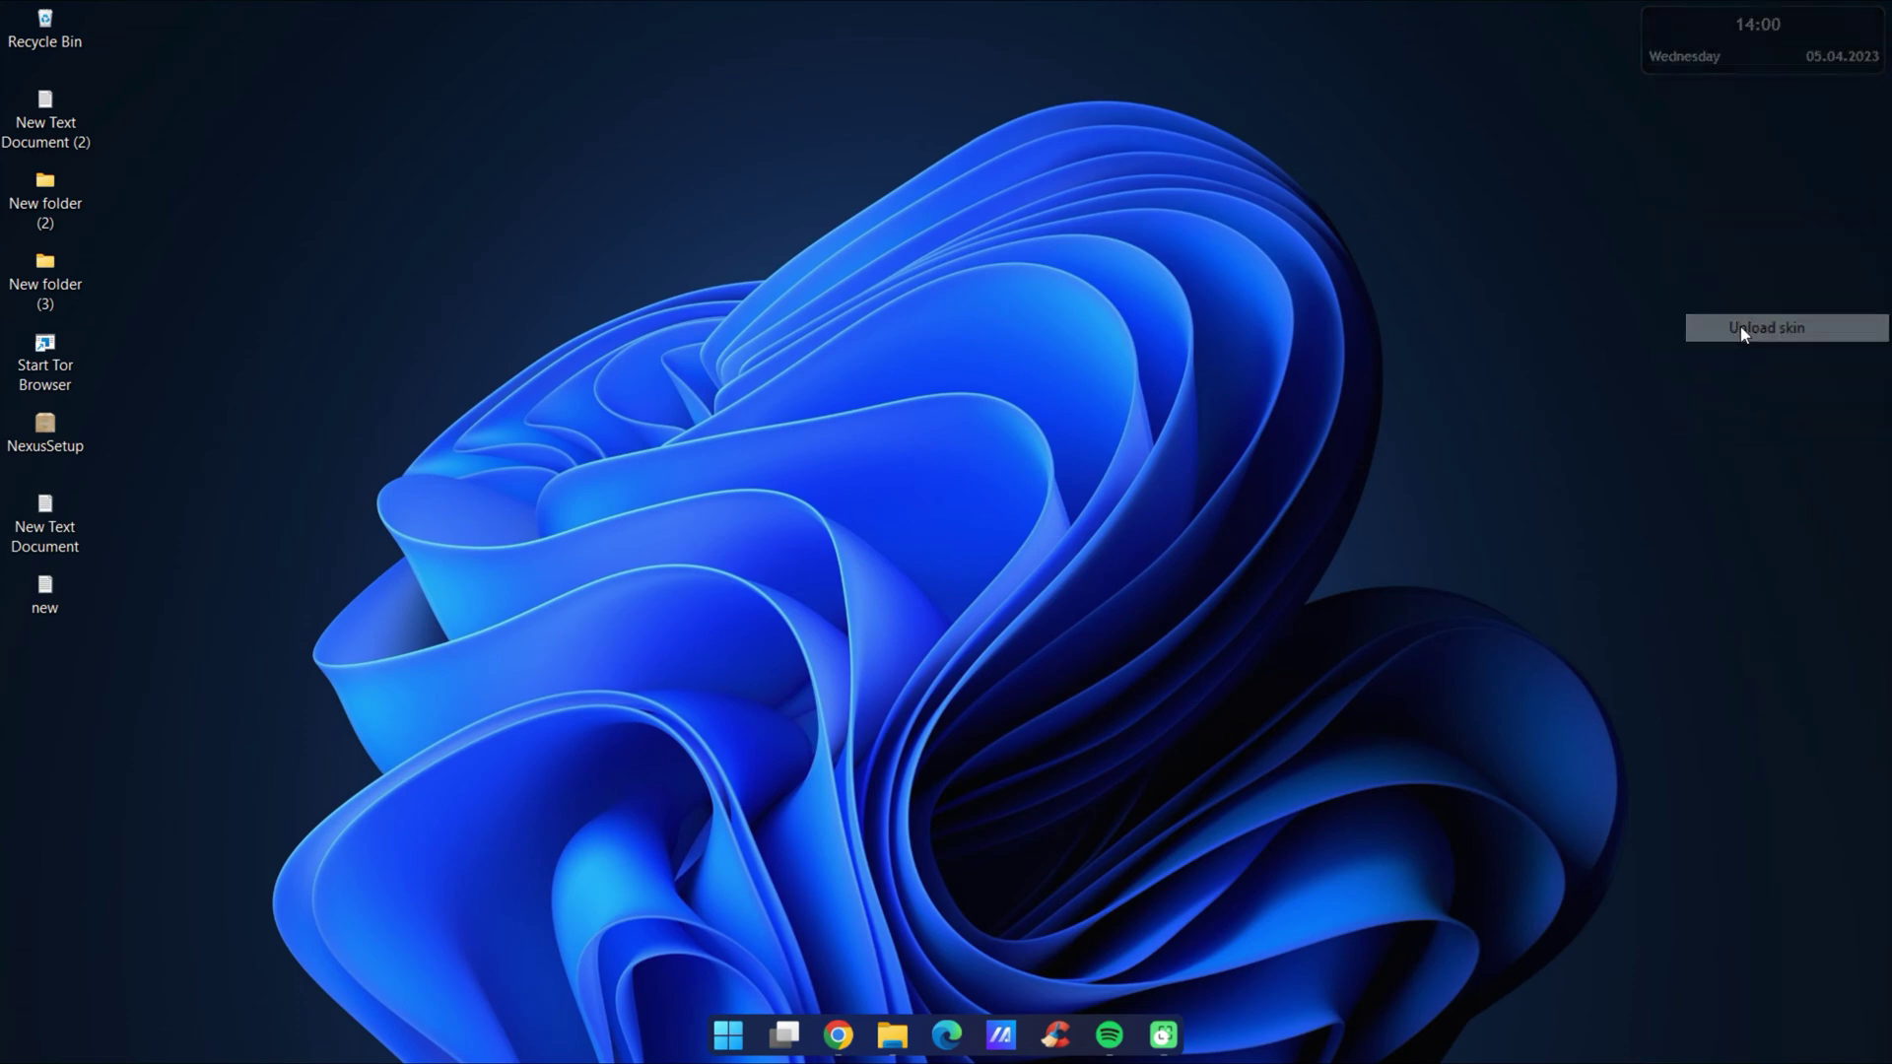
Hide the desktop icons
right_click(592, 159)
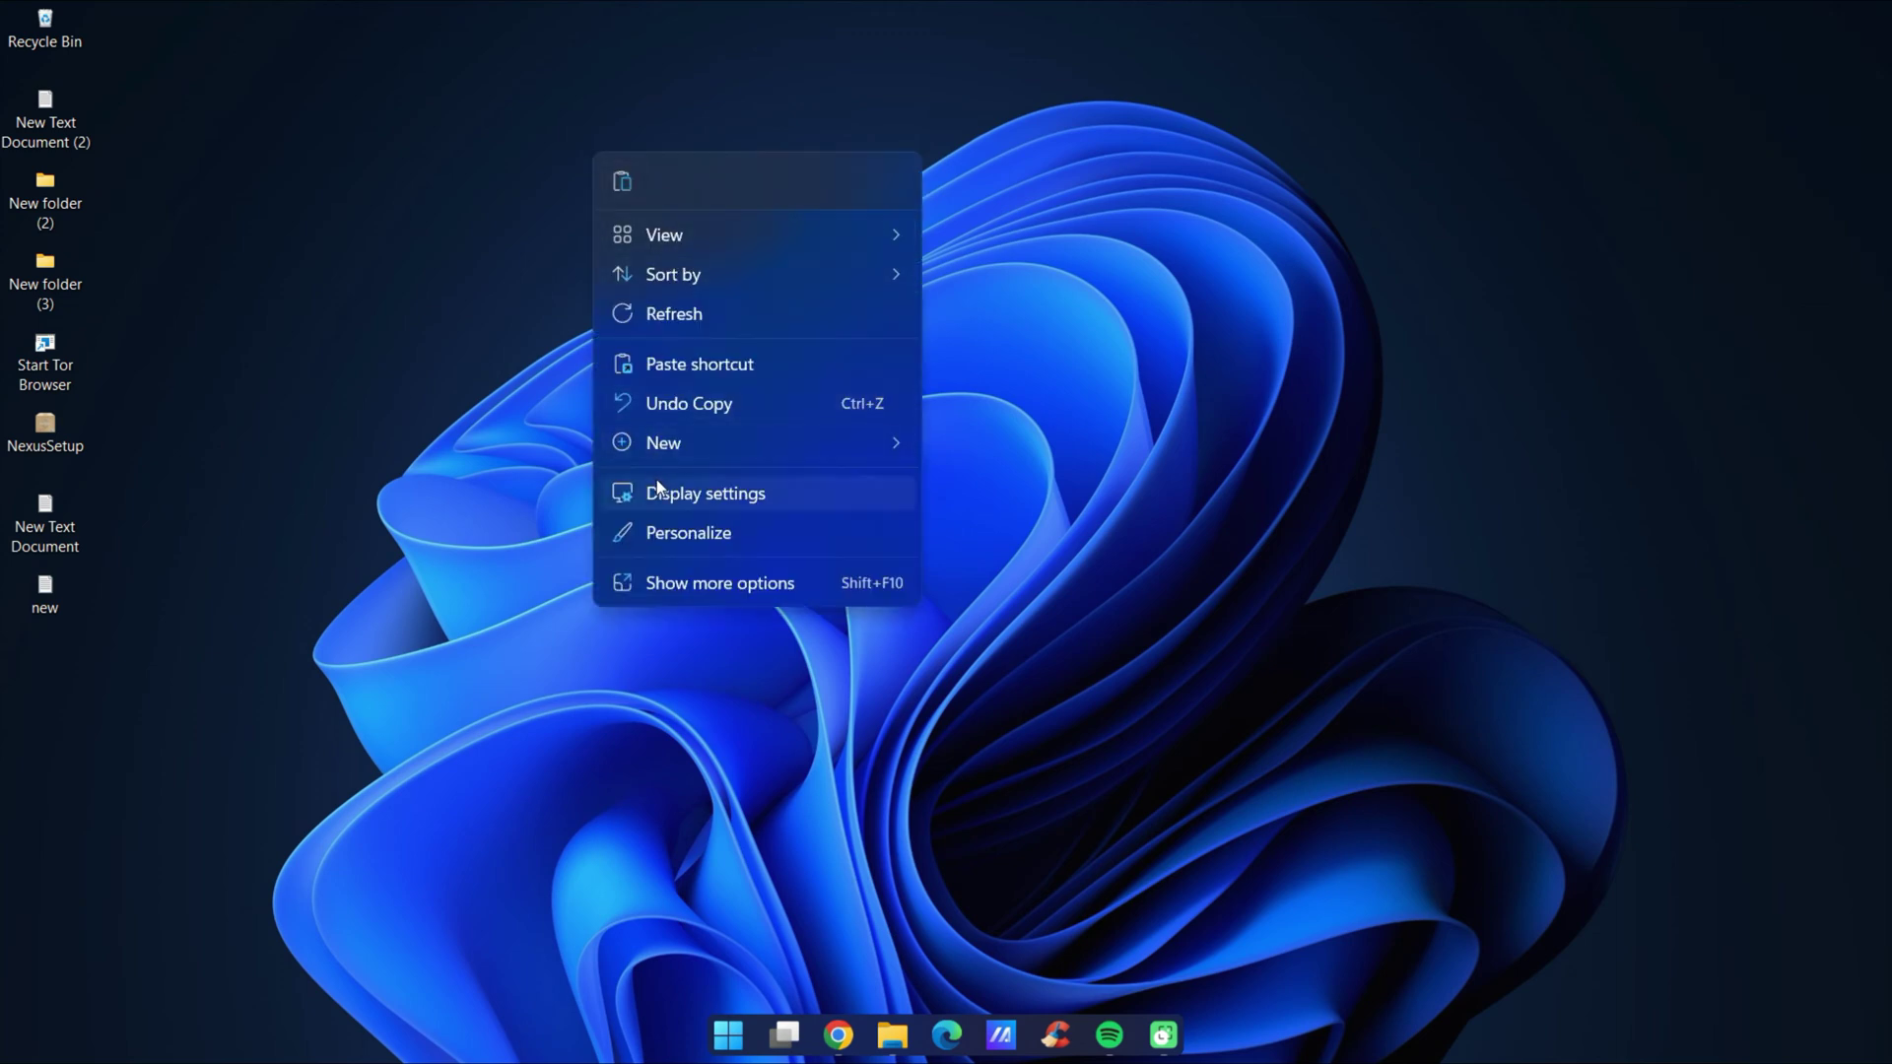
mouse_move(743, 227)
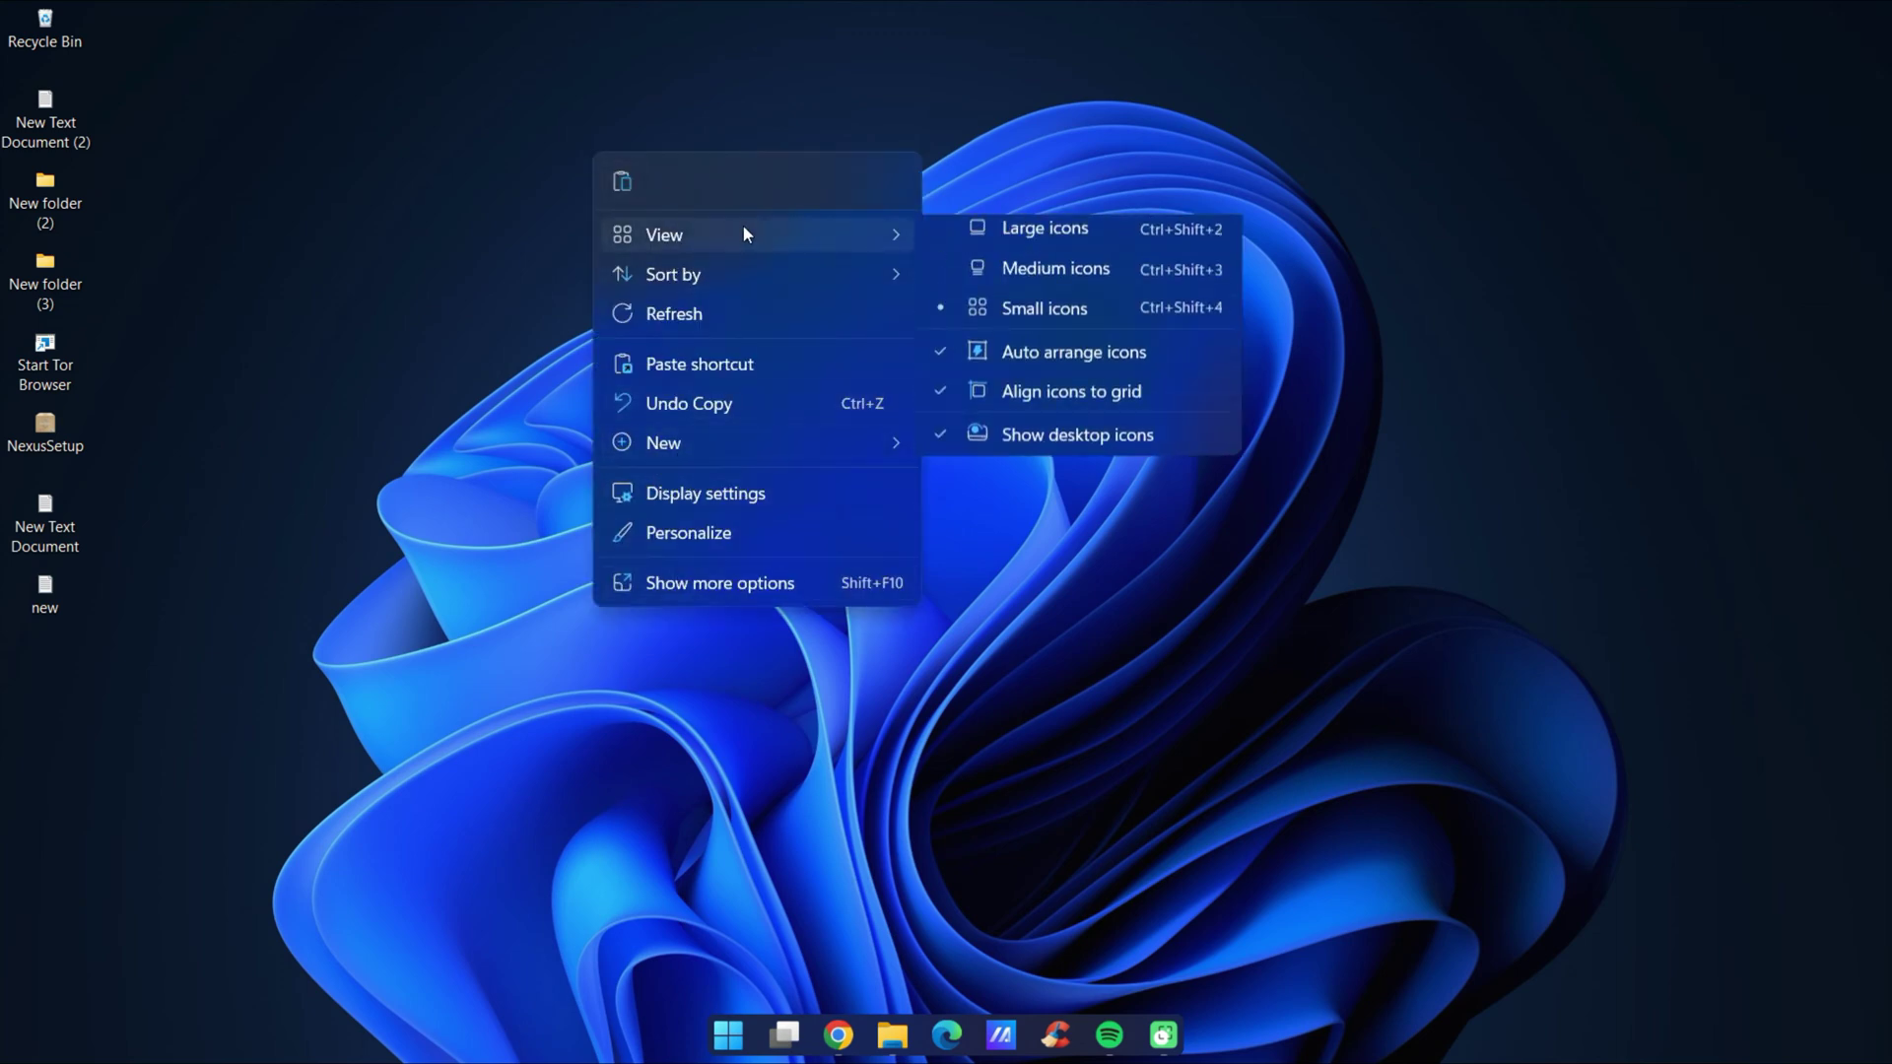
left_click(1045, 449)
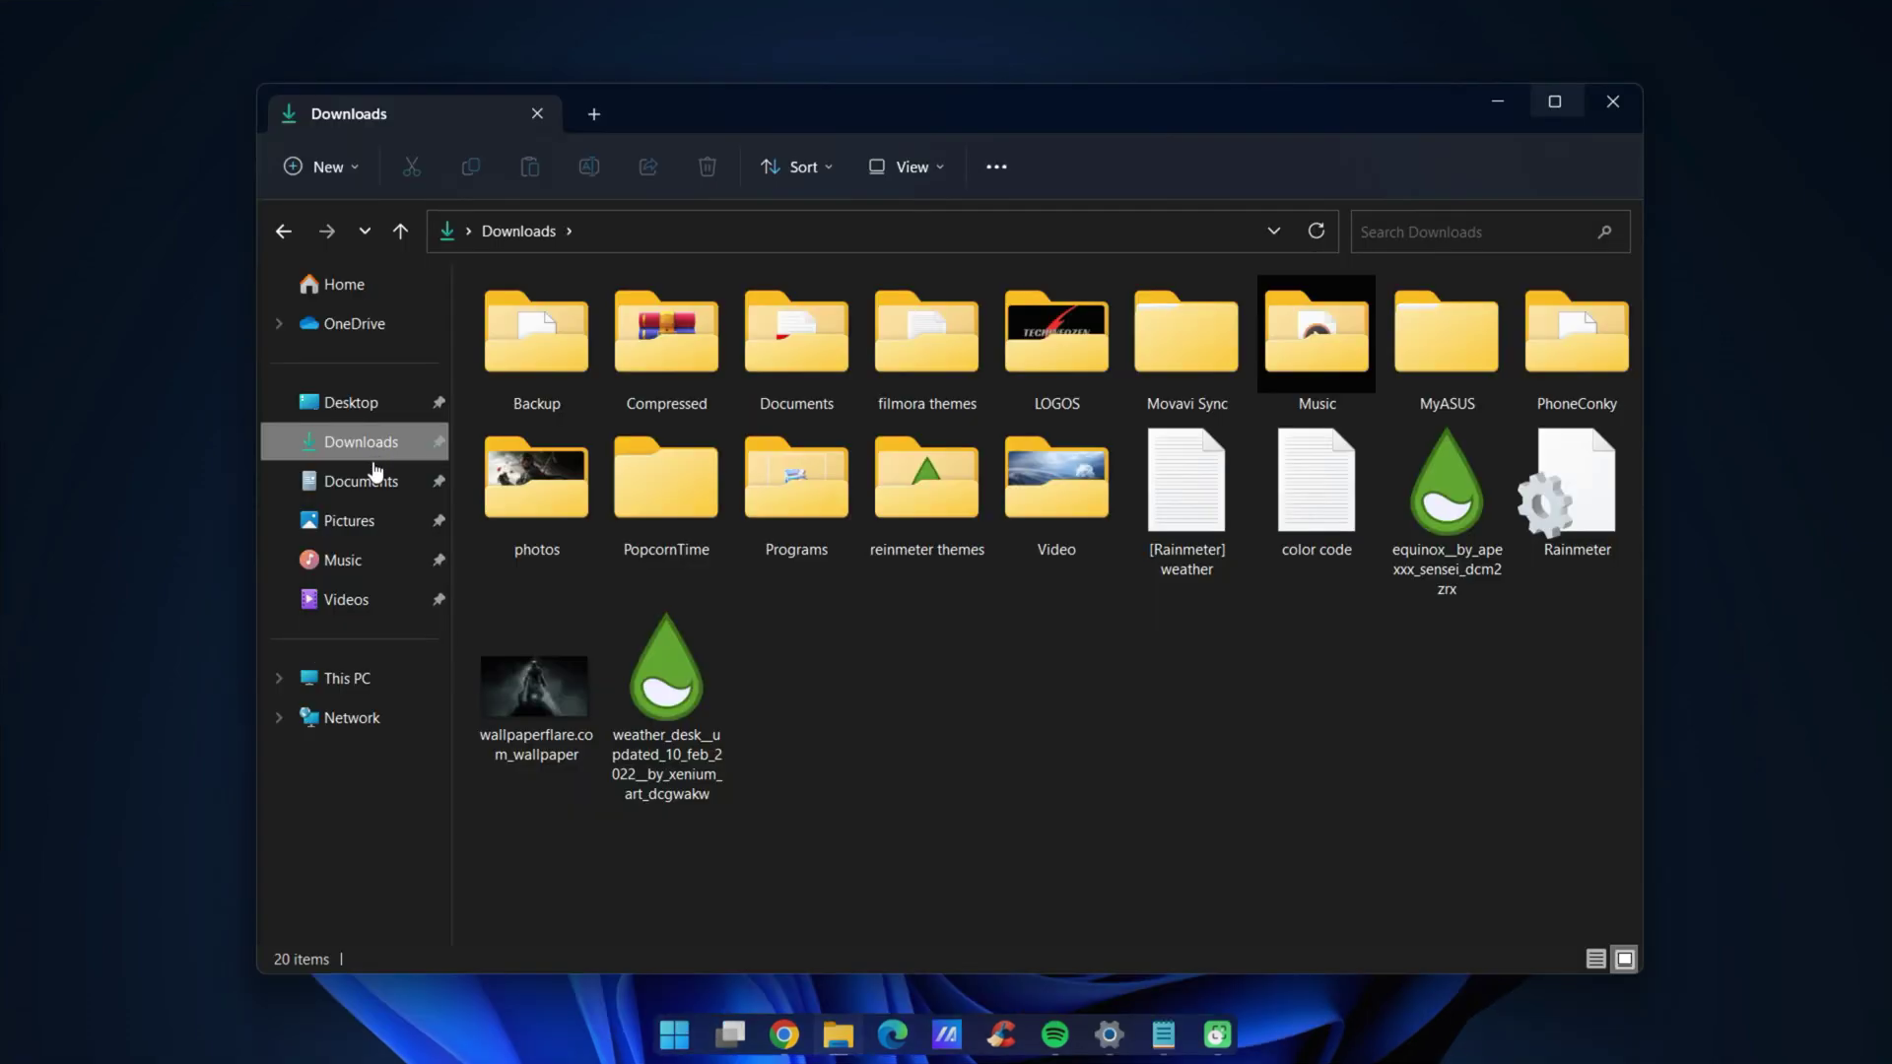
left_click(369, 481)
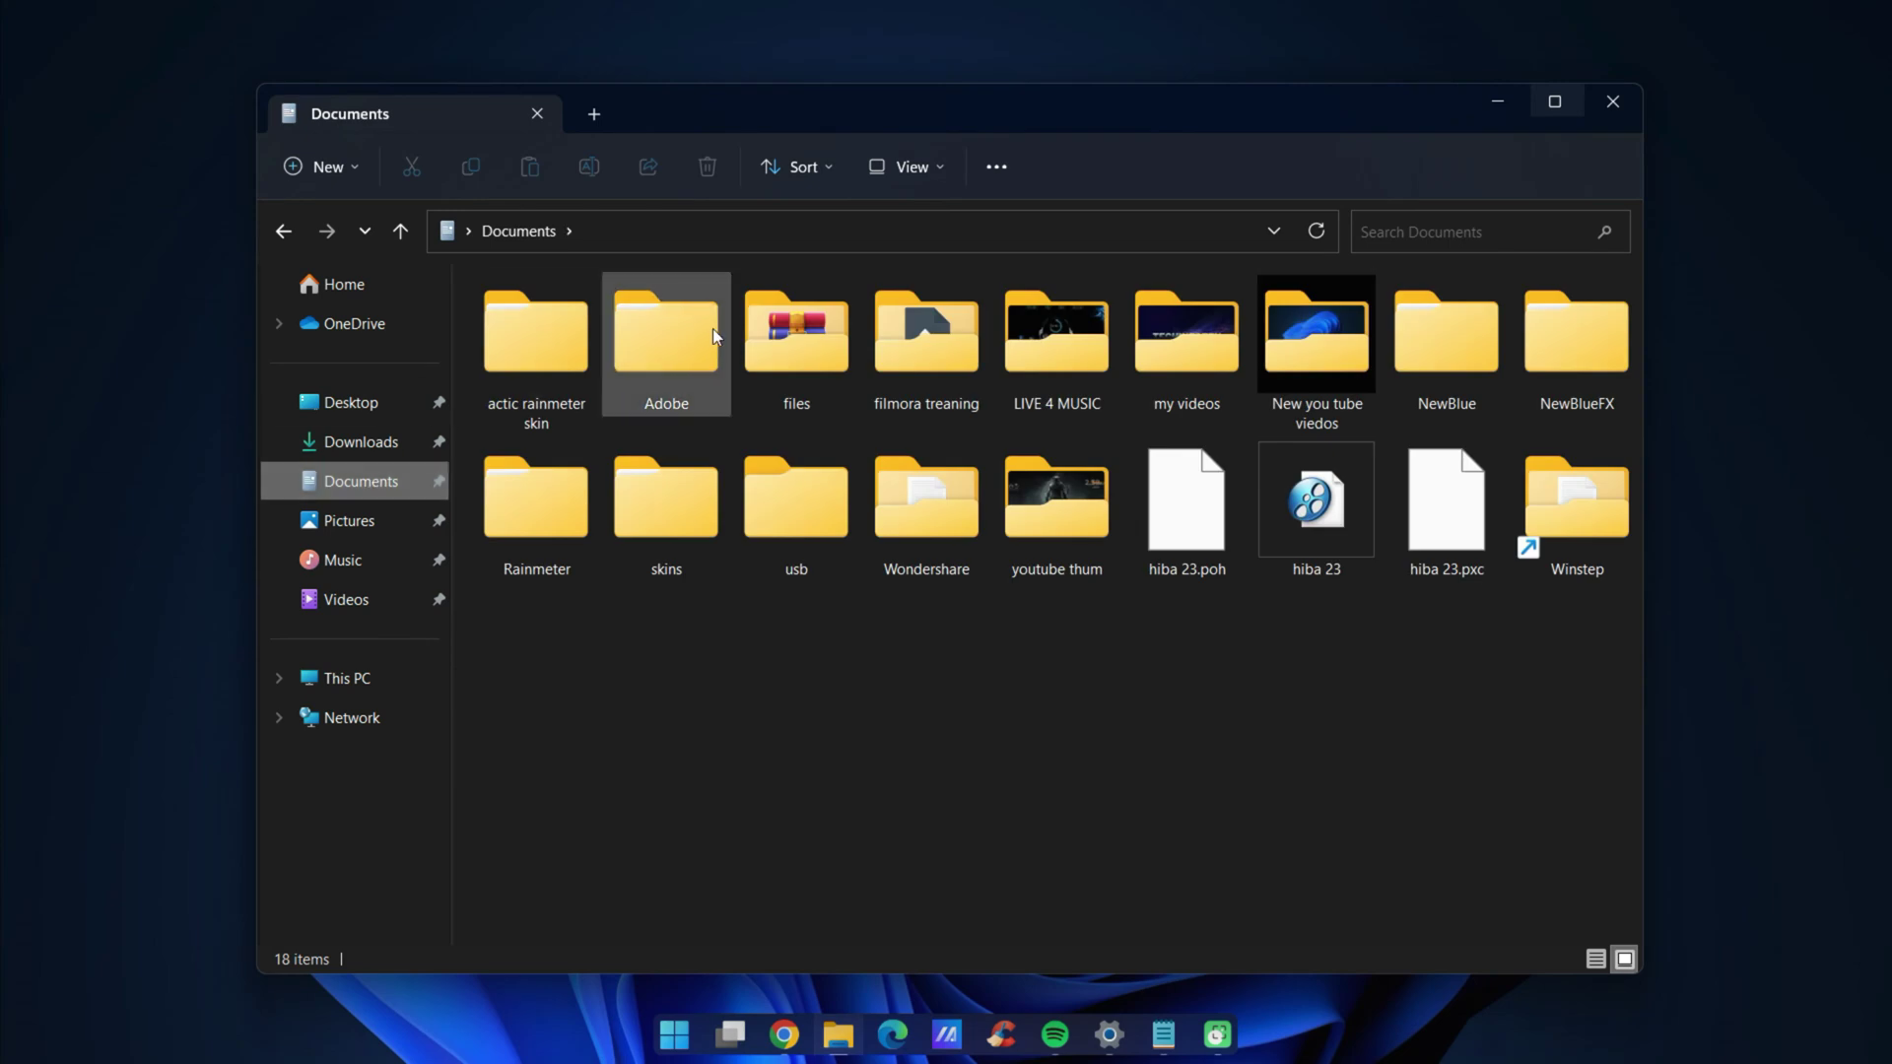
double_click(808, 325)
double_click(629, 325)
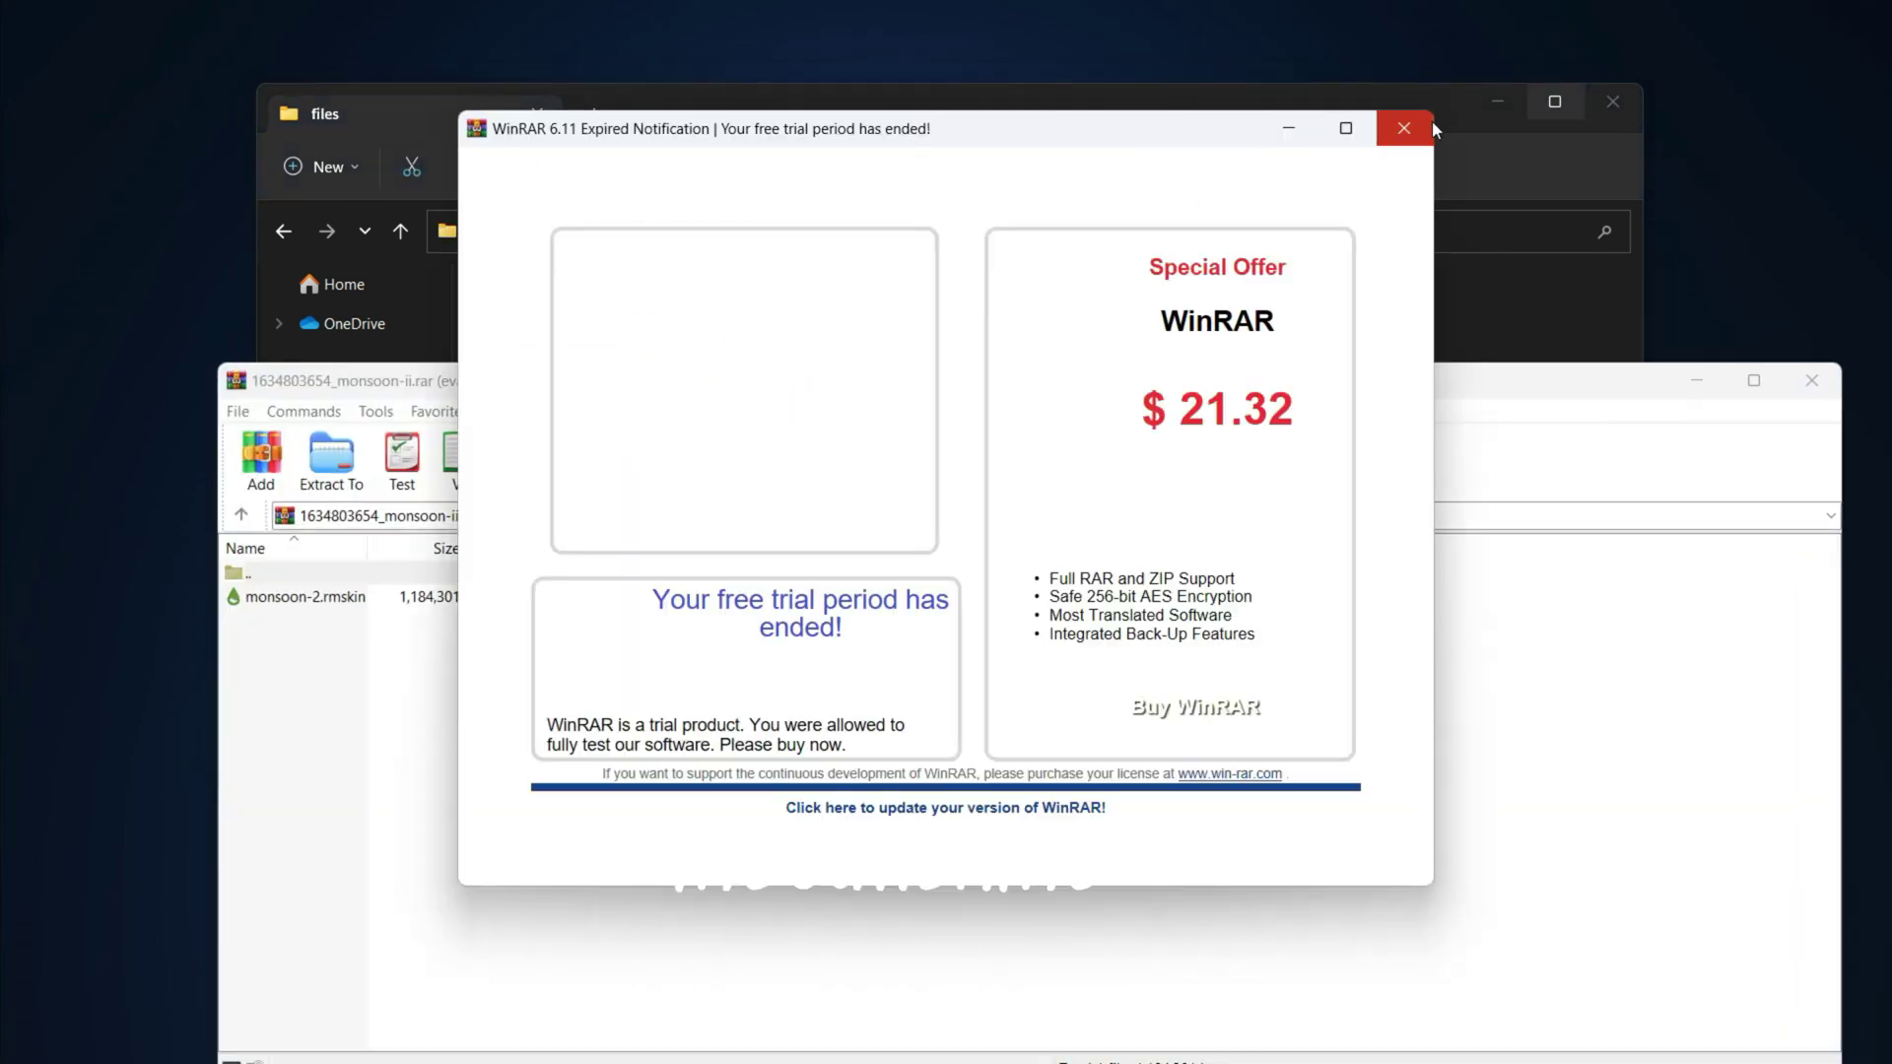
left_click(1400, 128)
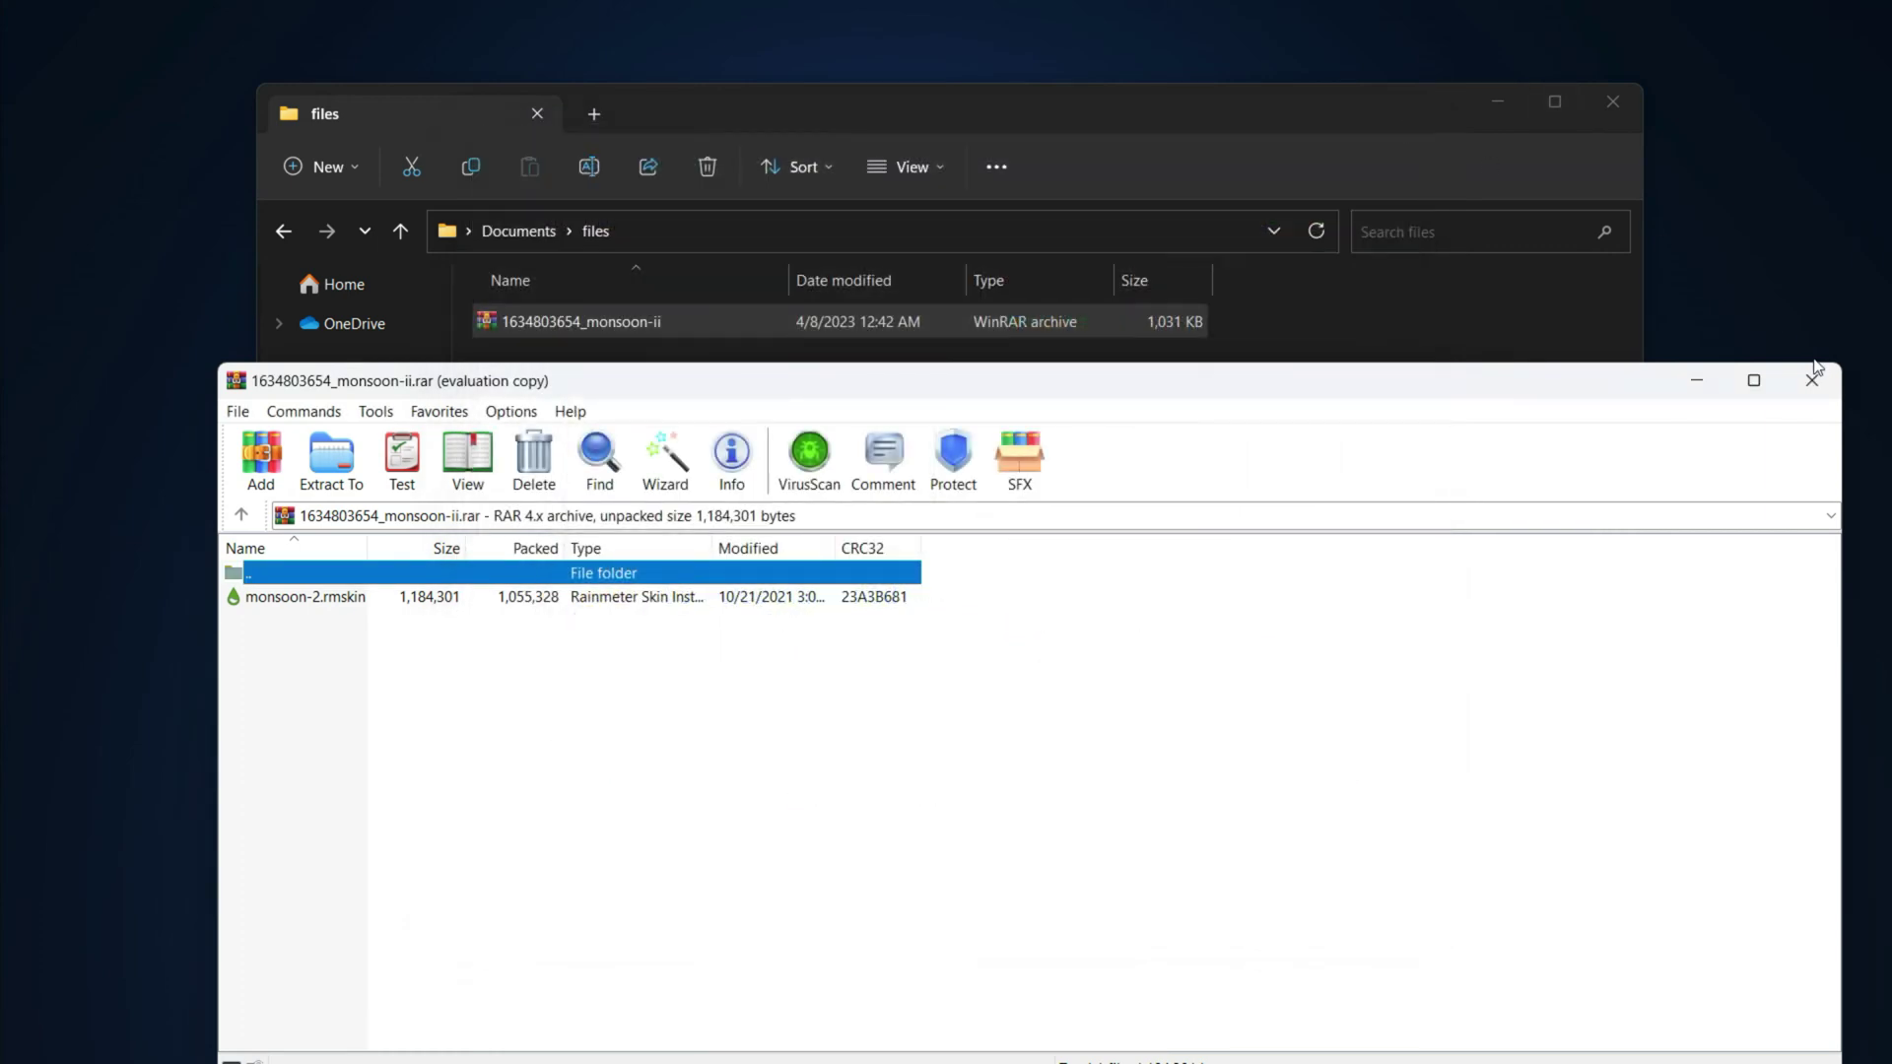
left_click(781, 600)
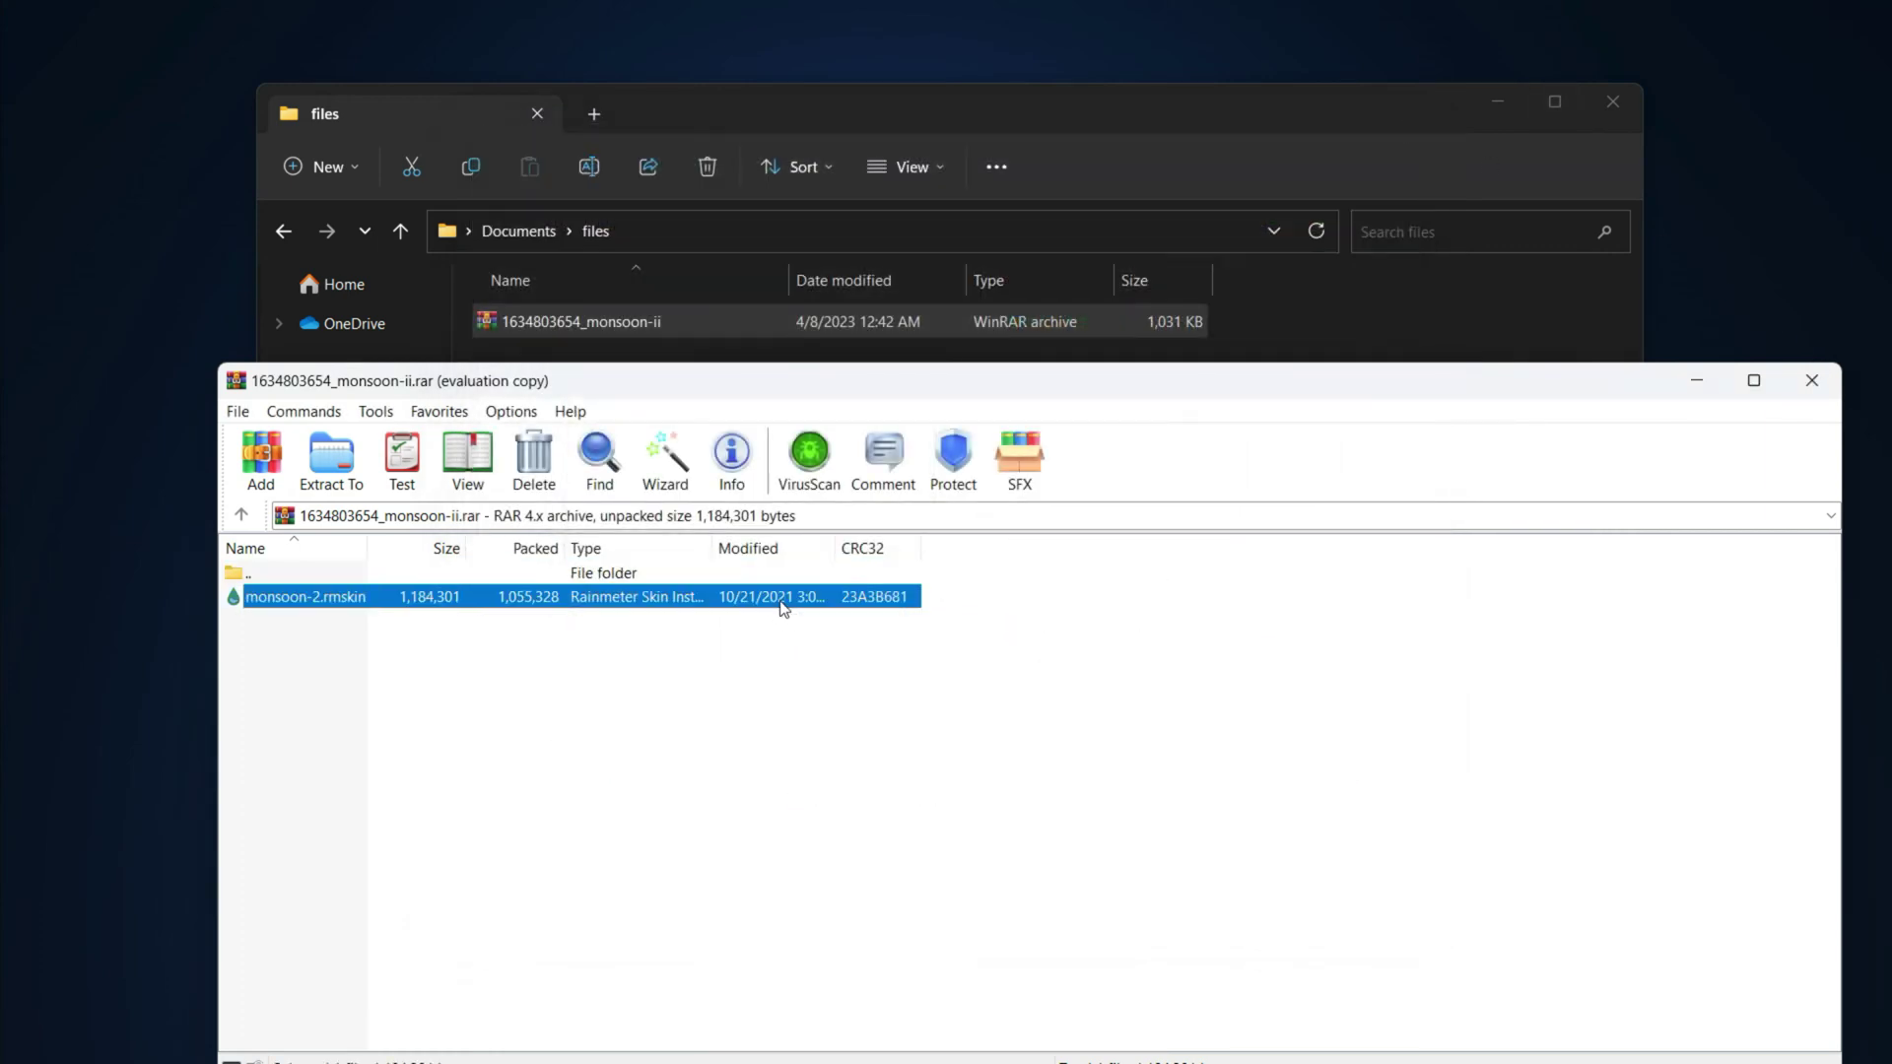
left_click_drag(1308, 341, 1310, 339)
left_click(1812, 386)
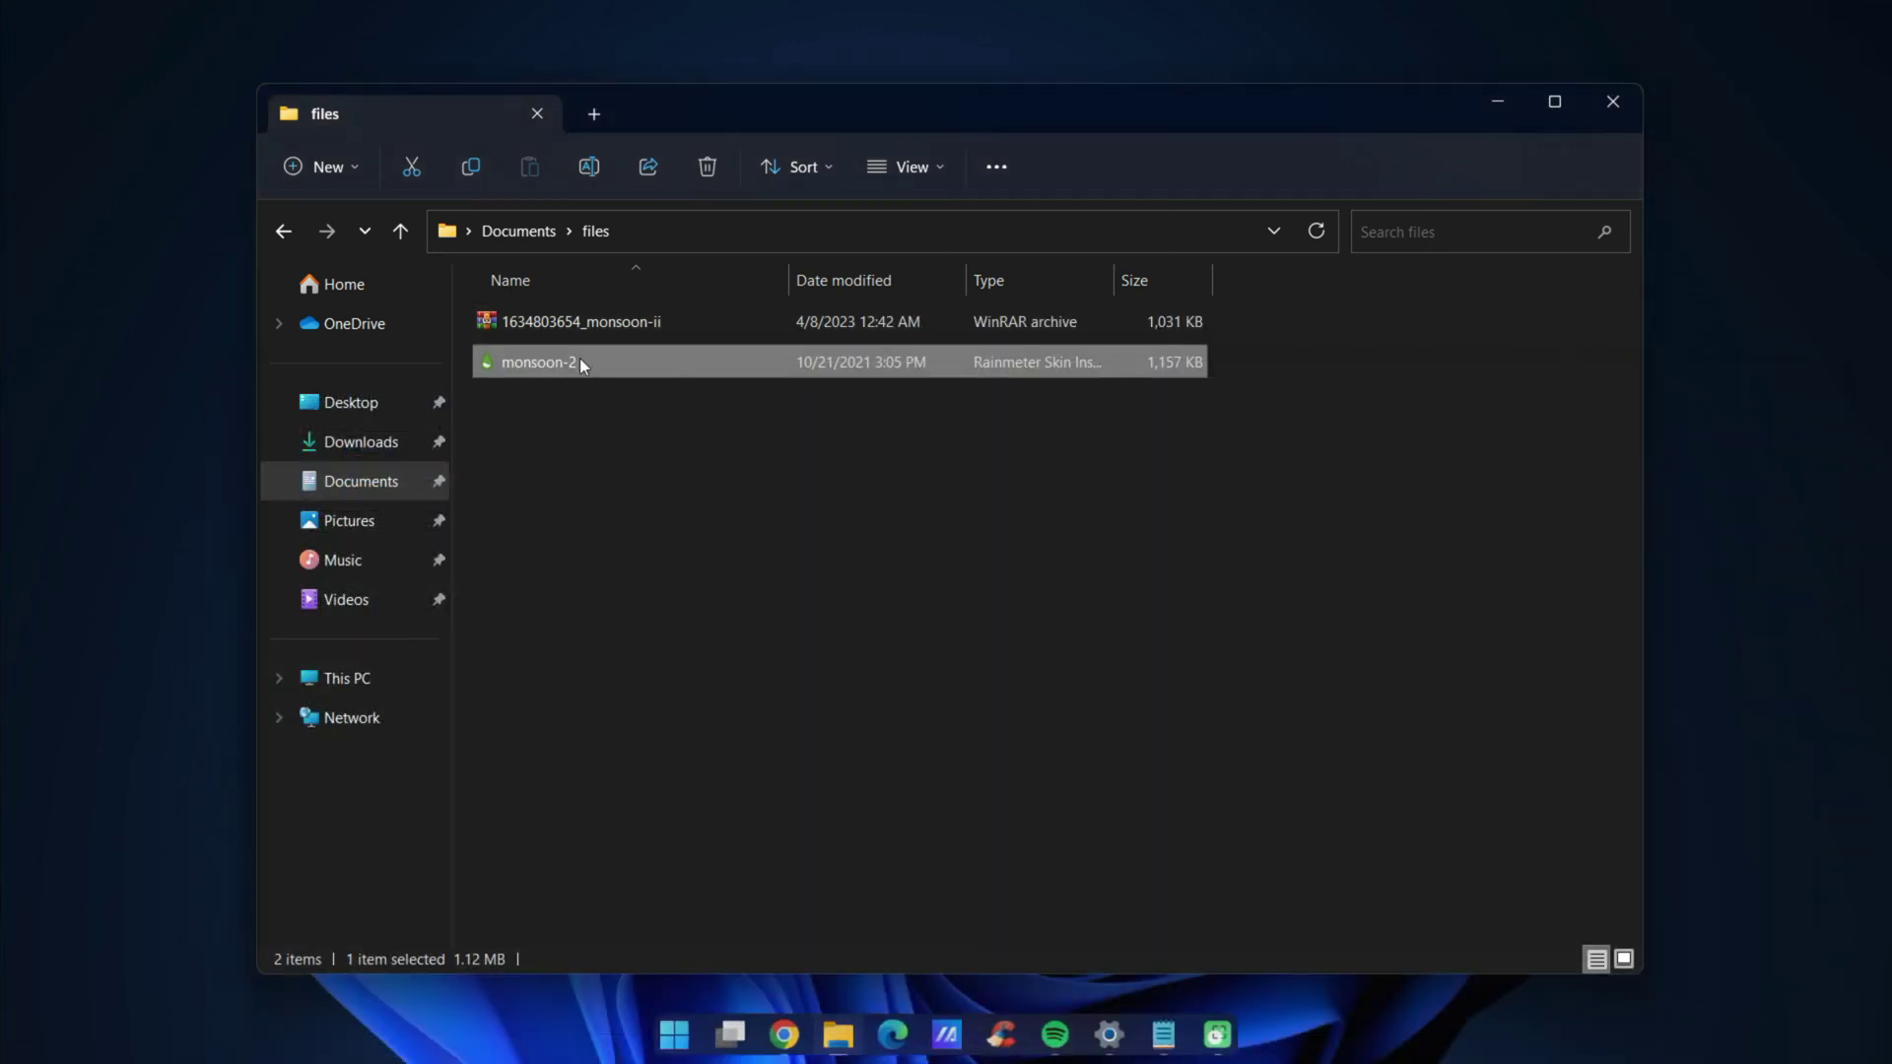
Install the MonSoon II skin from monsoon-2 with its included layout applied, and return to the Documents folder
double_click(580, 362)
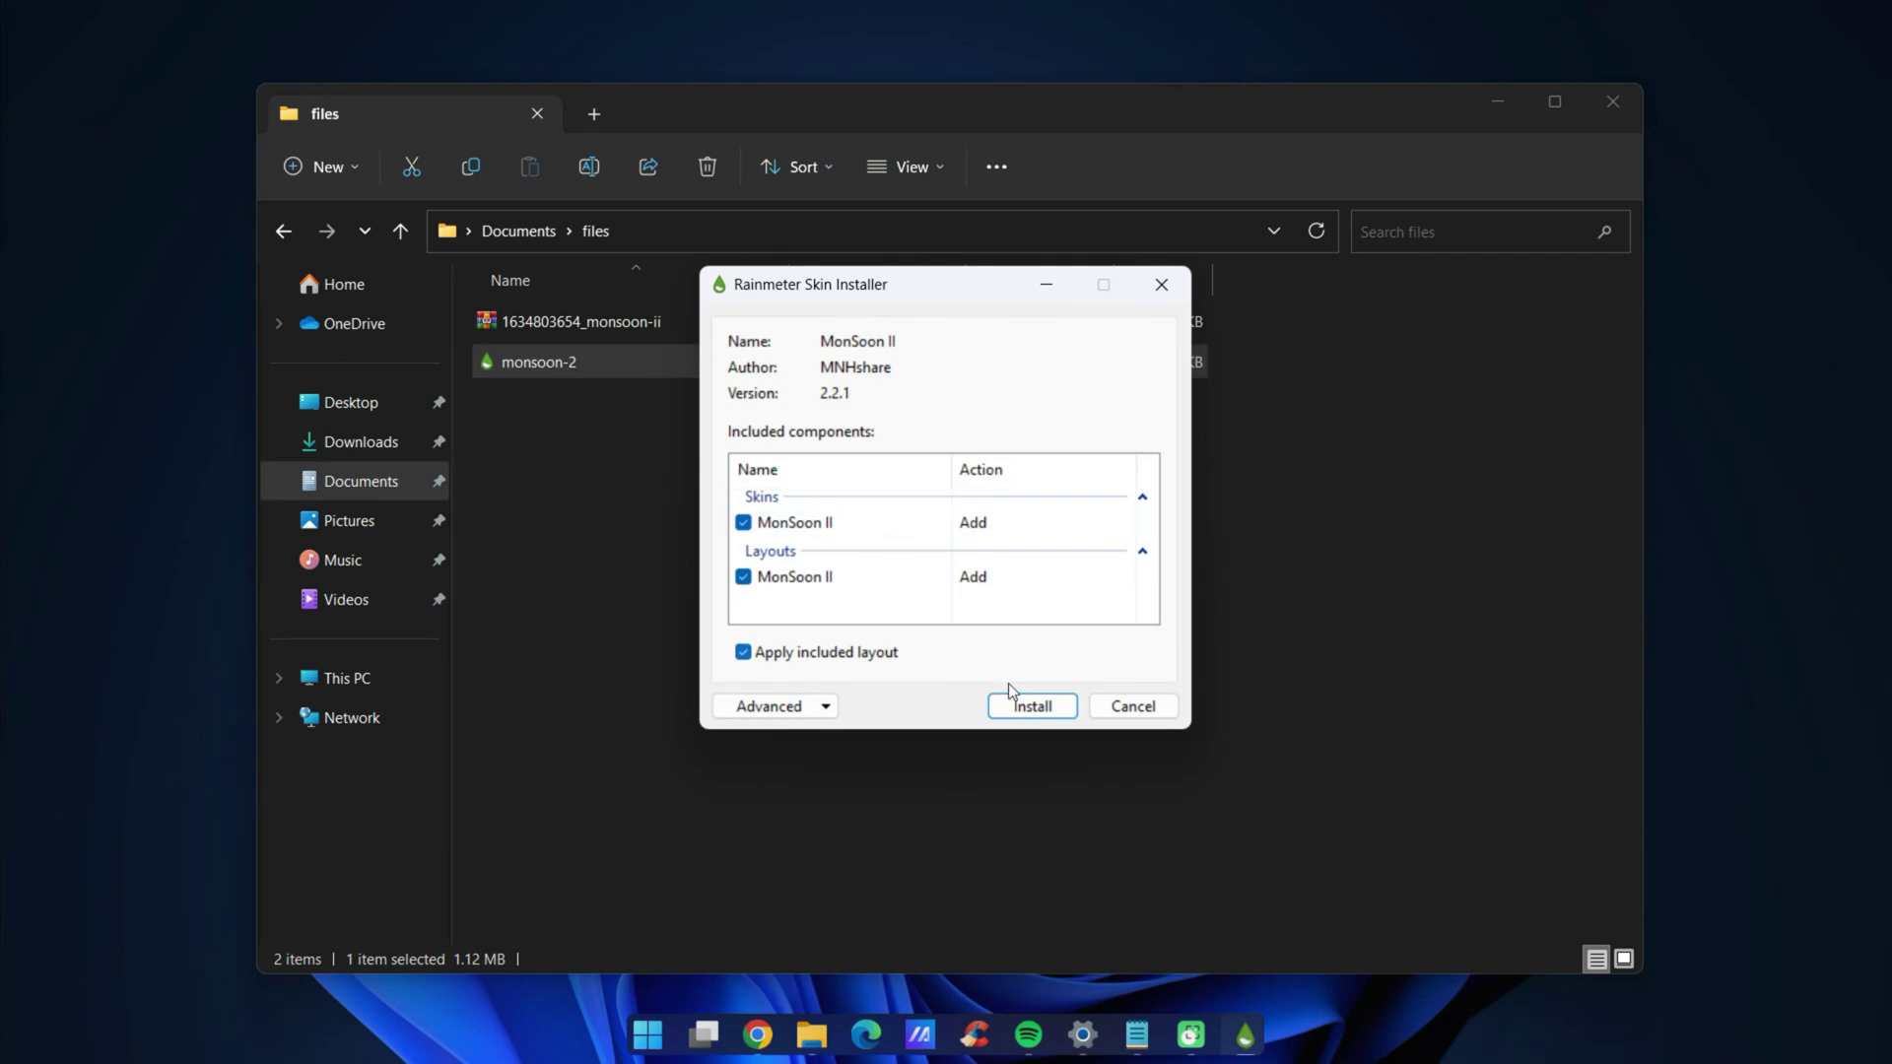
left_click(1031, 707)
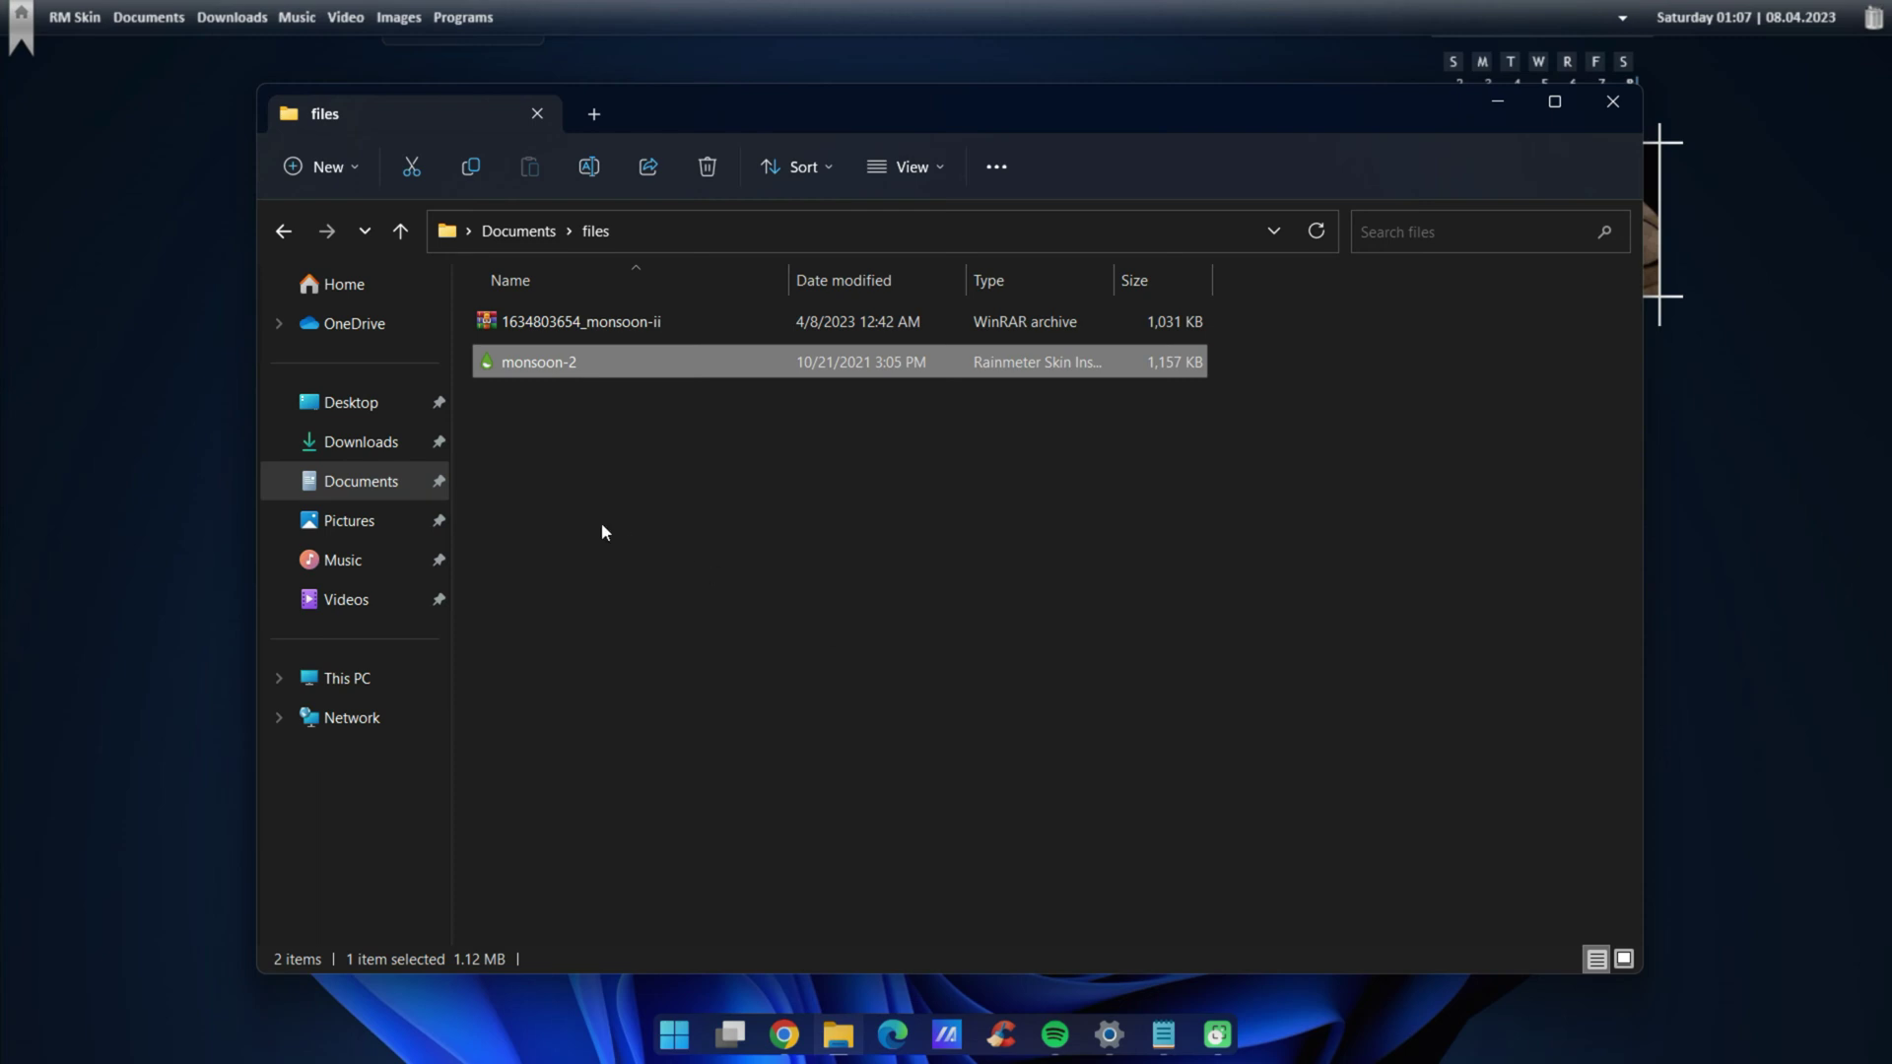
left_click(284, 230)
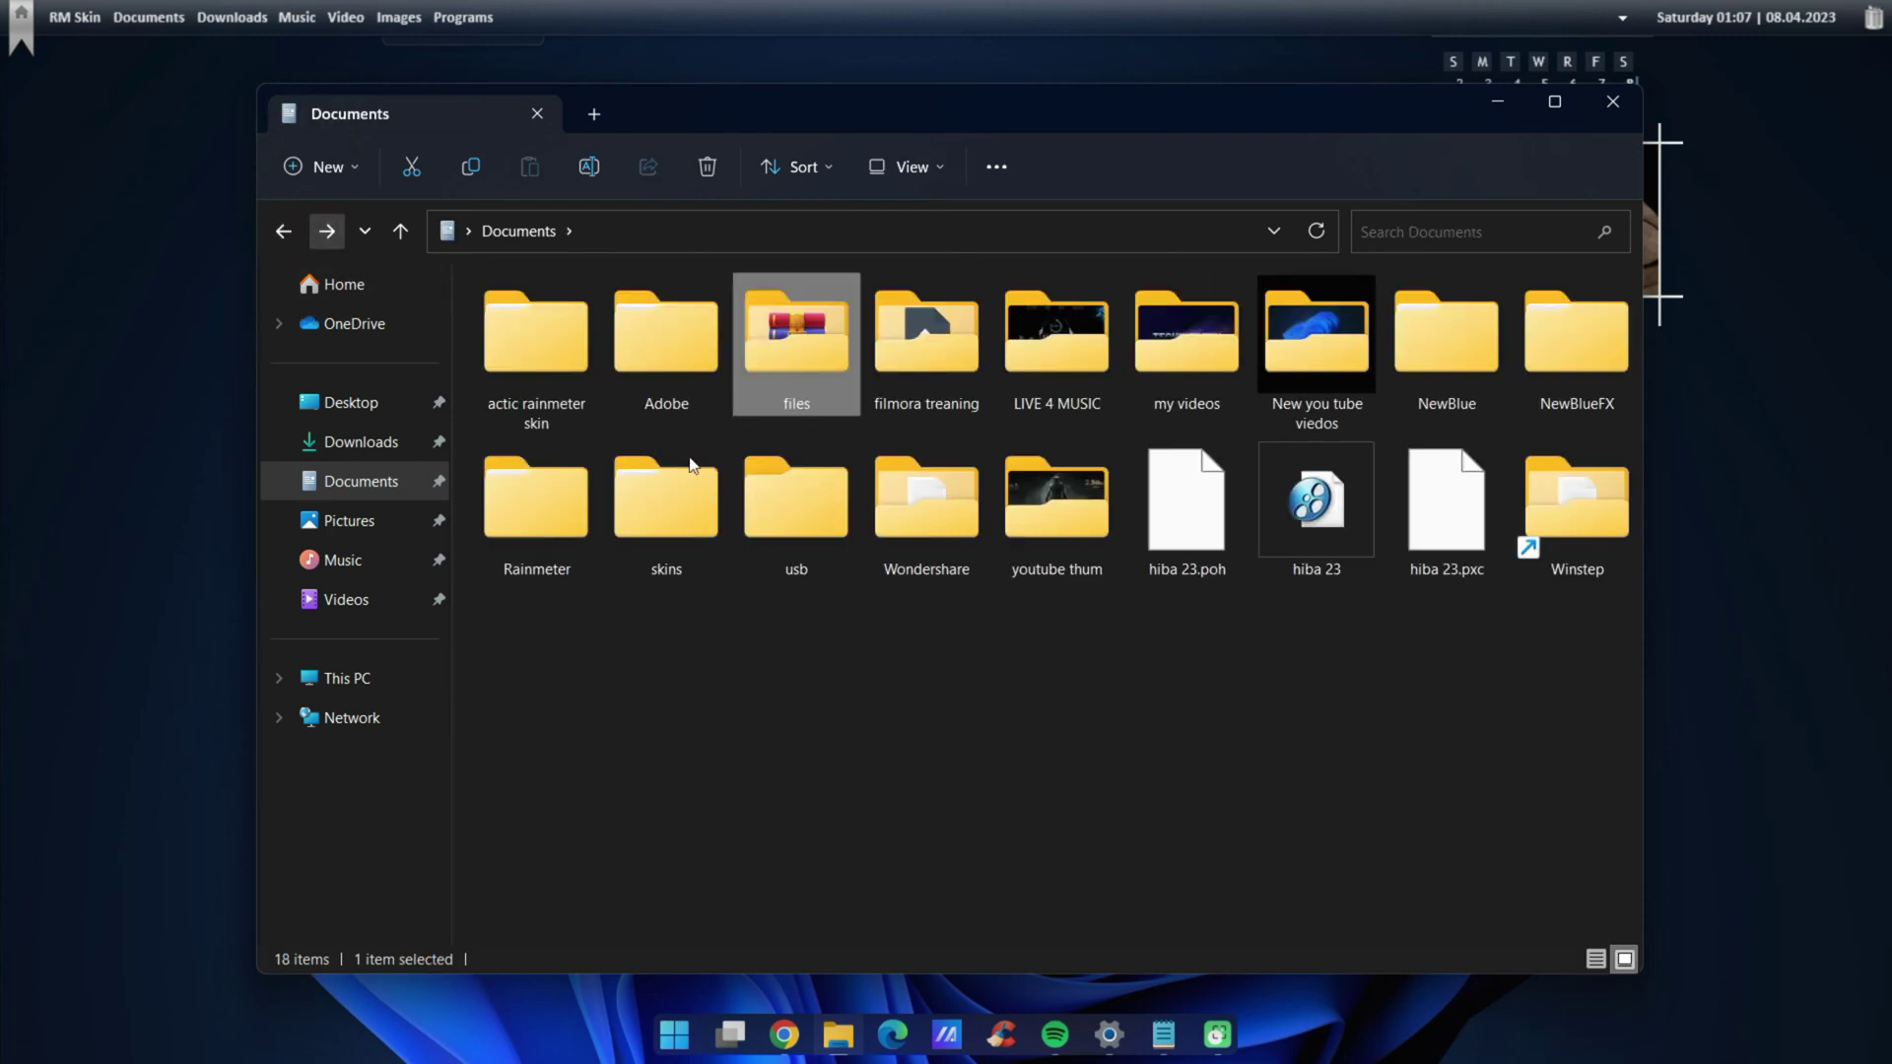
Install the Equinox skin package from the Downloads folder with its included layout applied
left_click(357, 444)
left_click(1433, 522)
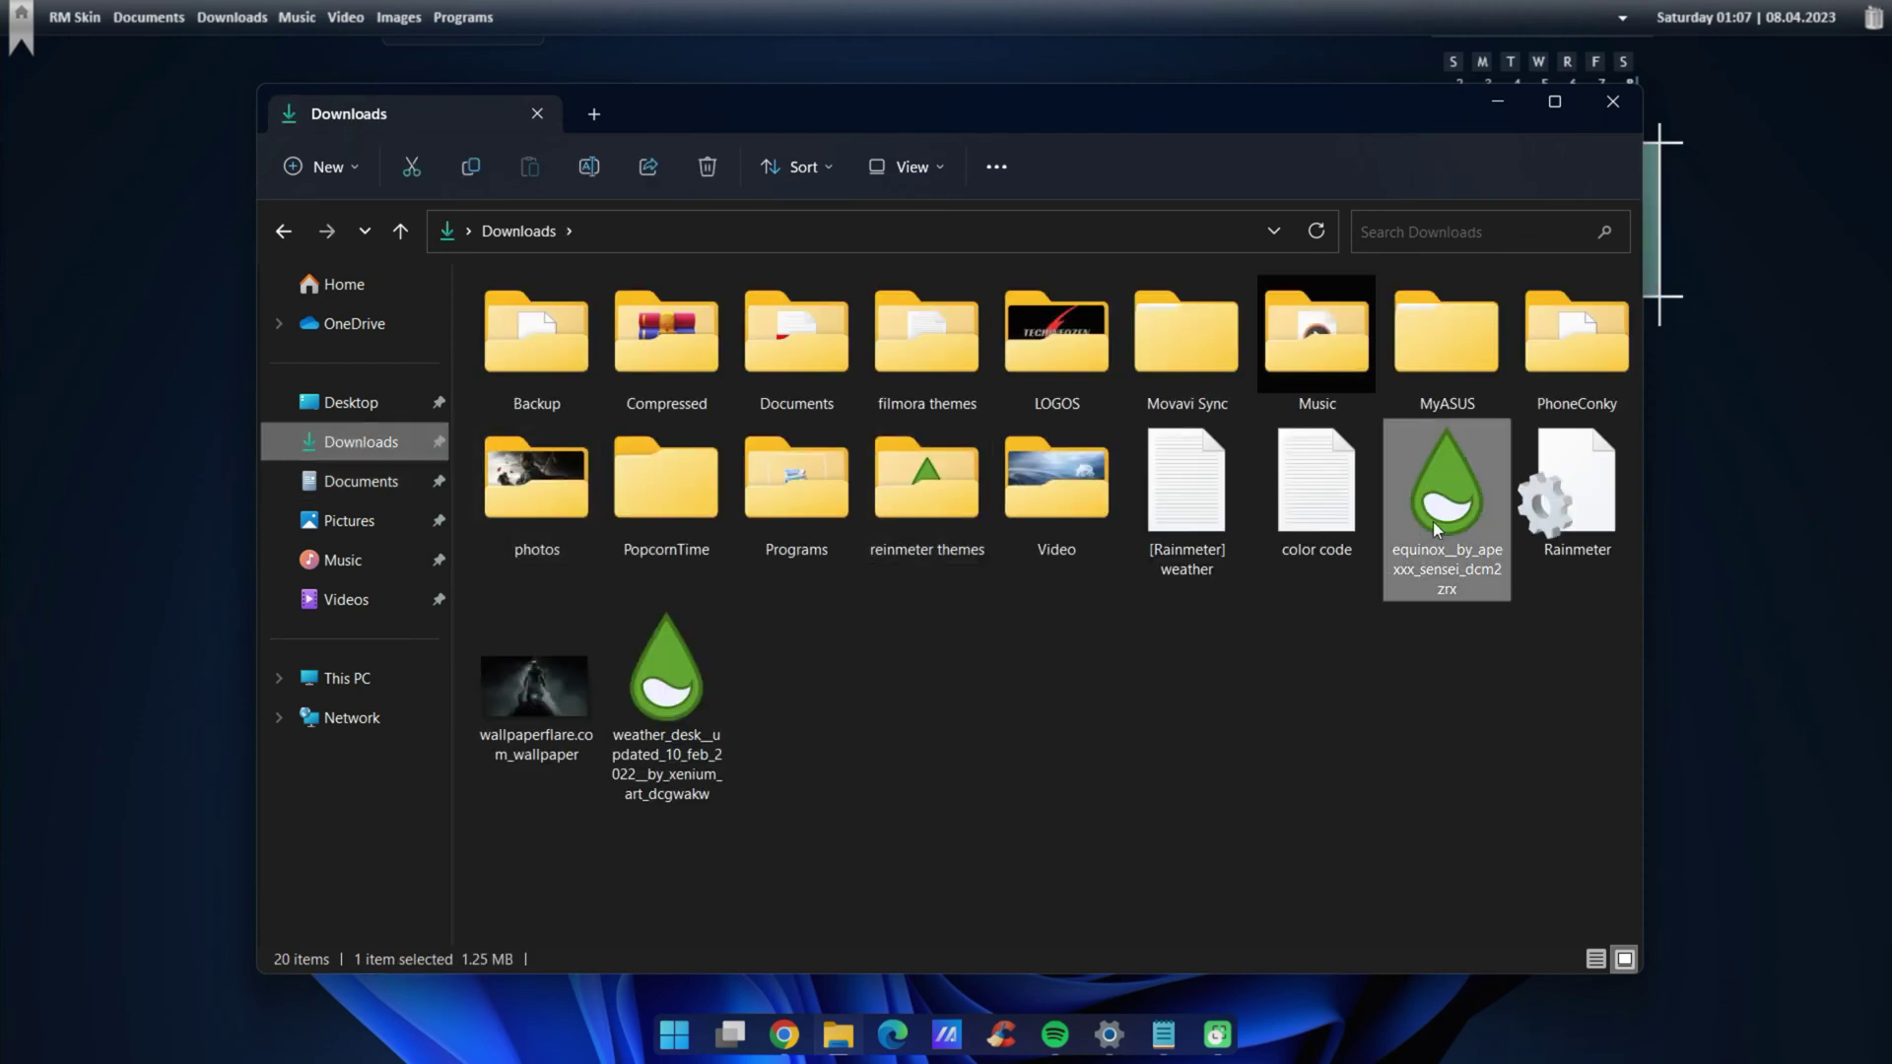
double_click(1433, 522)
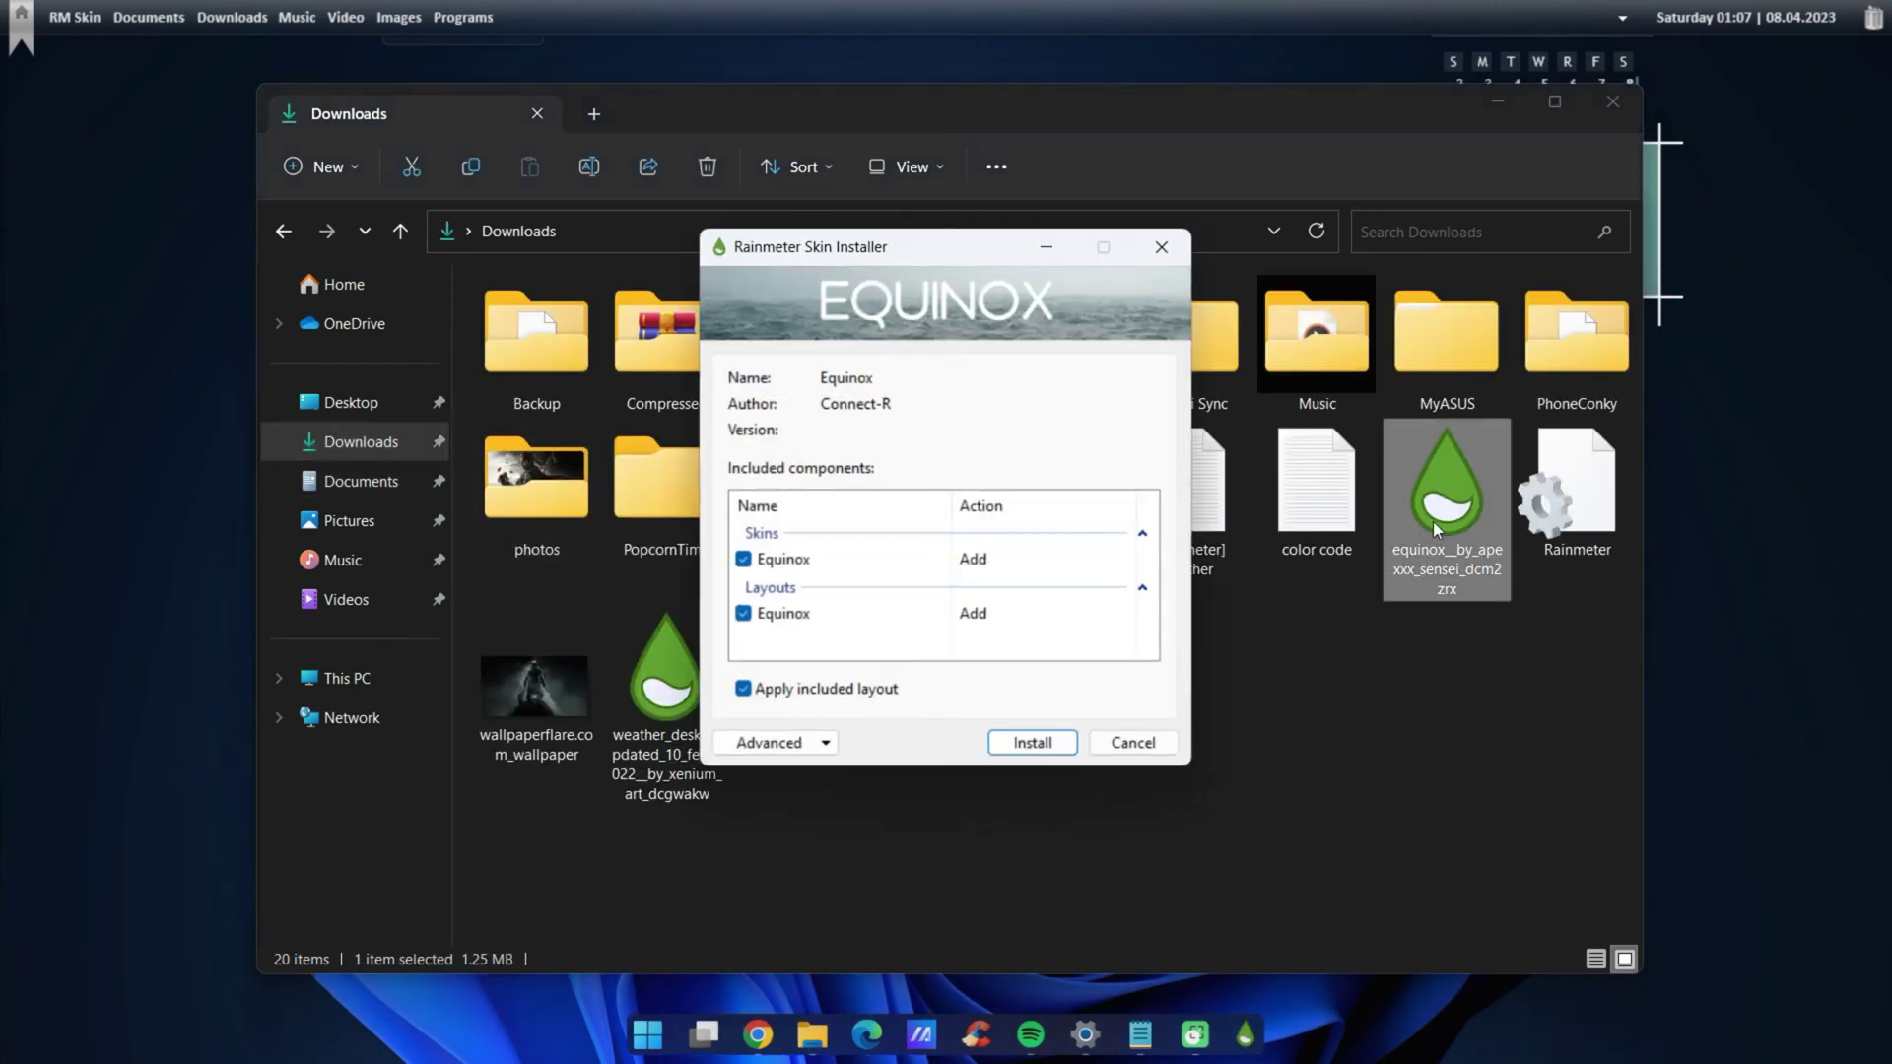
left_click(1045, 743)
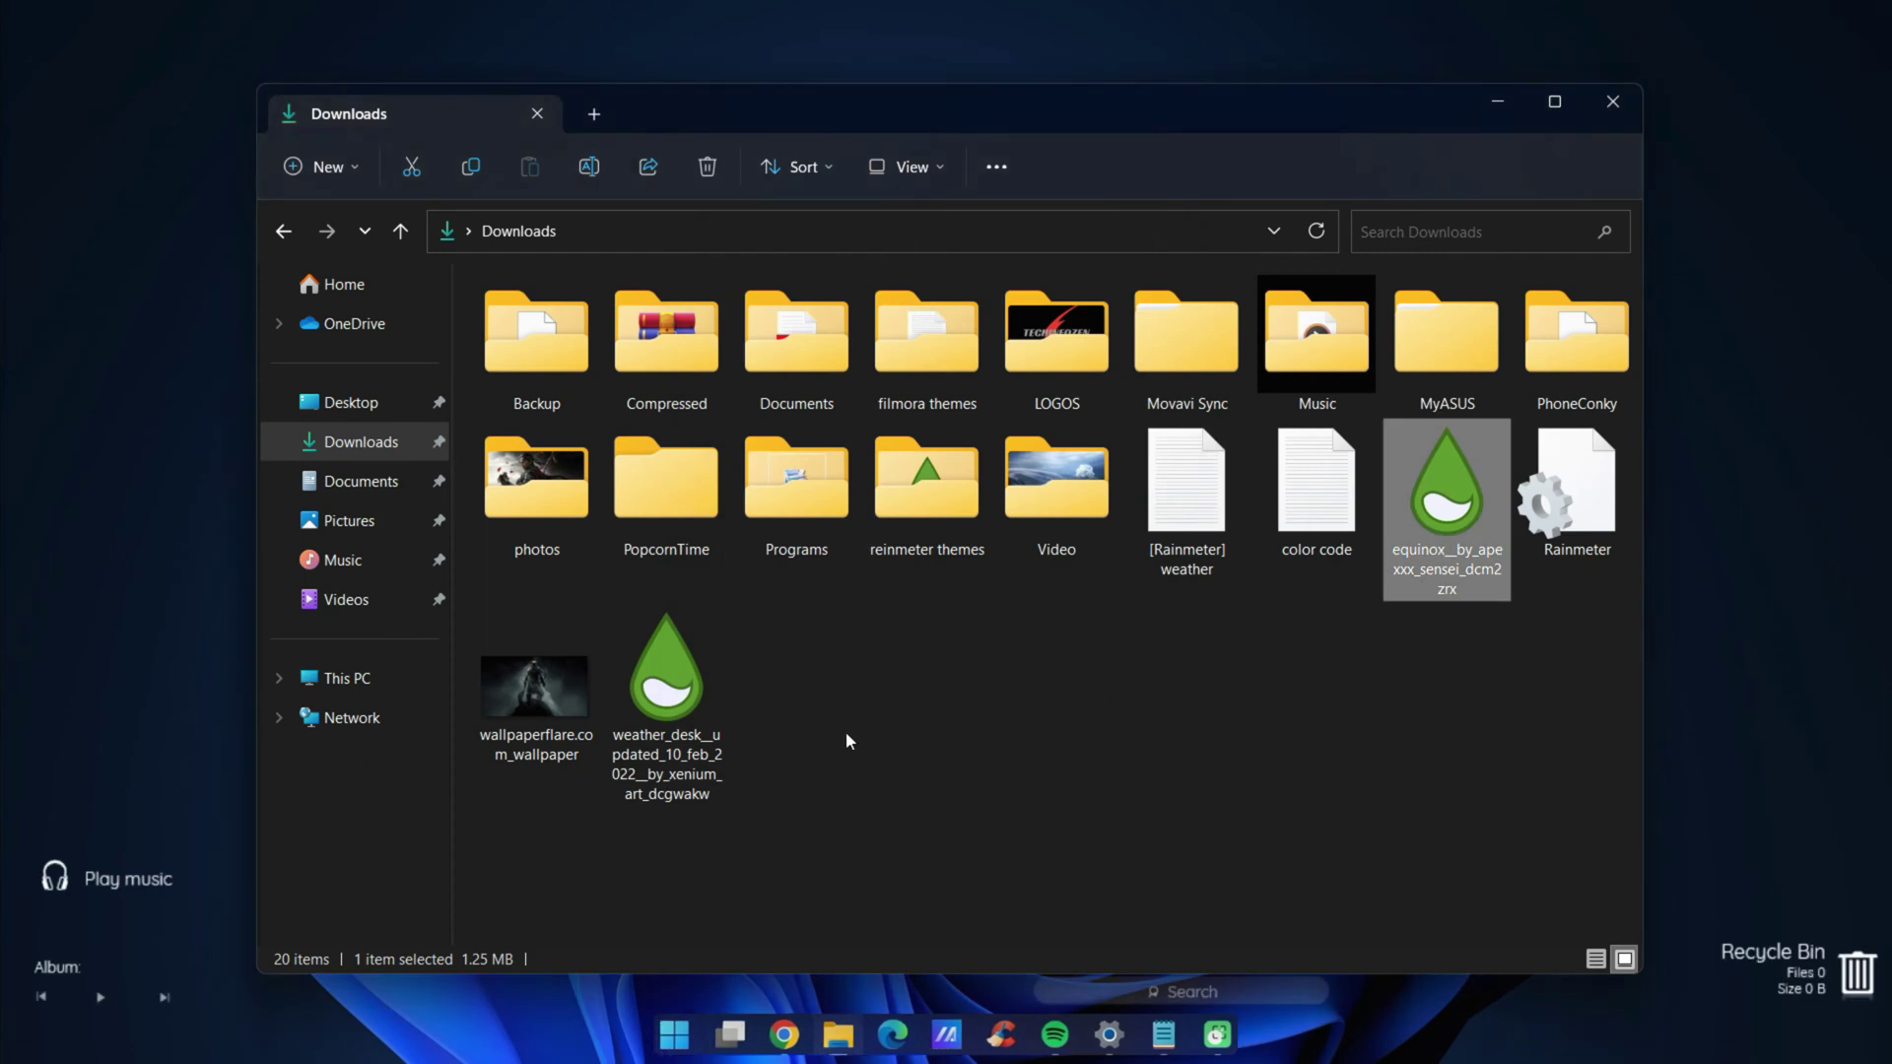
Install the WeatherDesk skin package from Downloads with its included skins loaded, close the folder, and unload the weather skin from the desktop
double_click(678, 686)
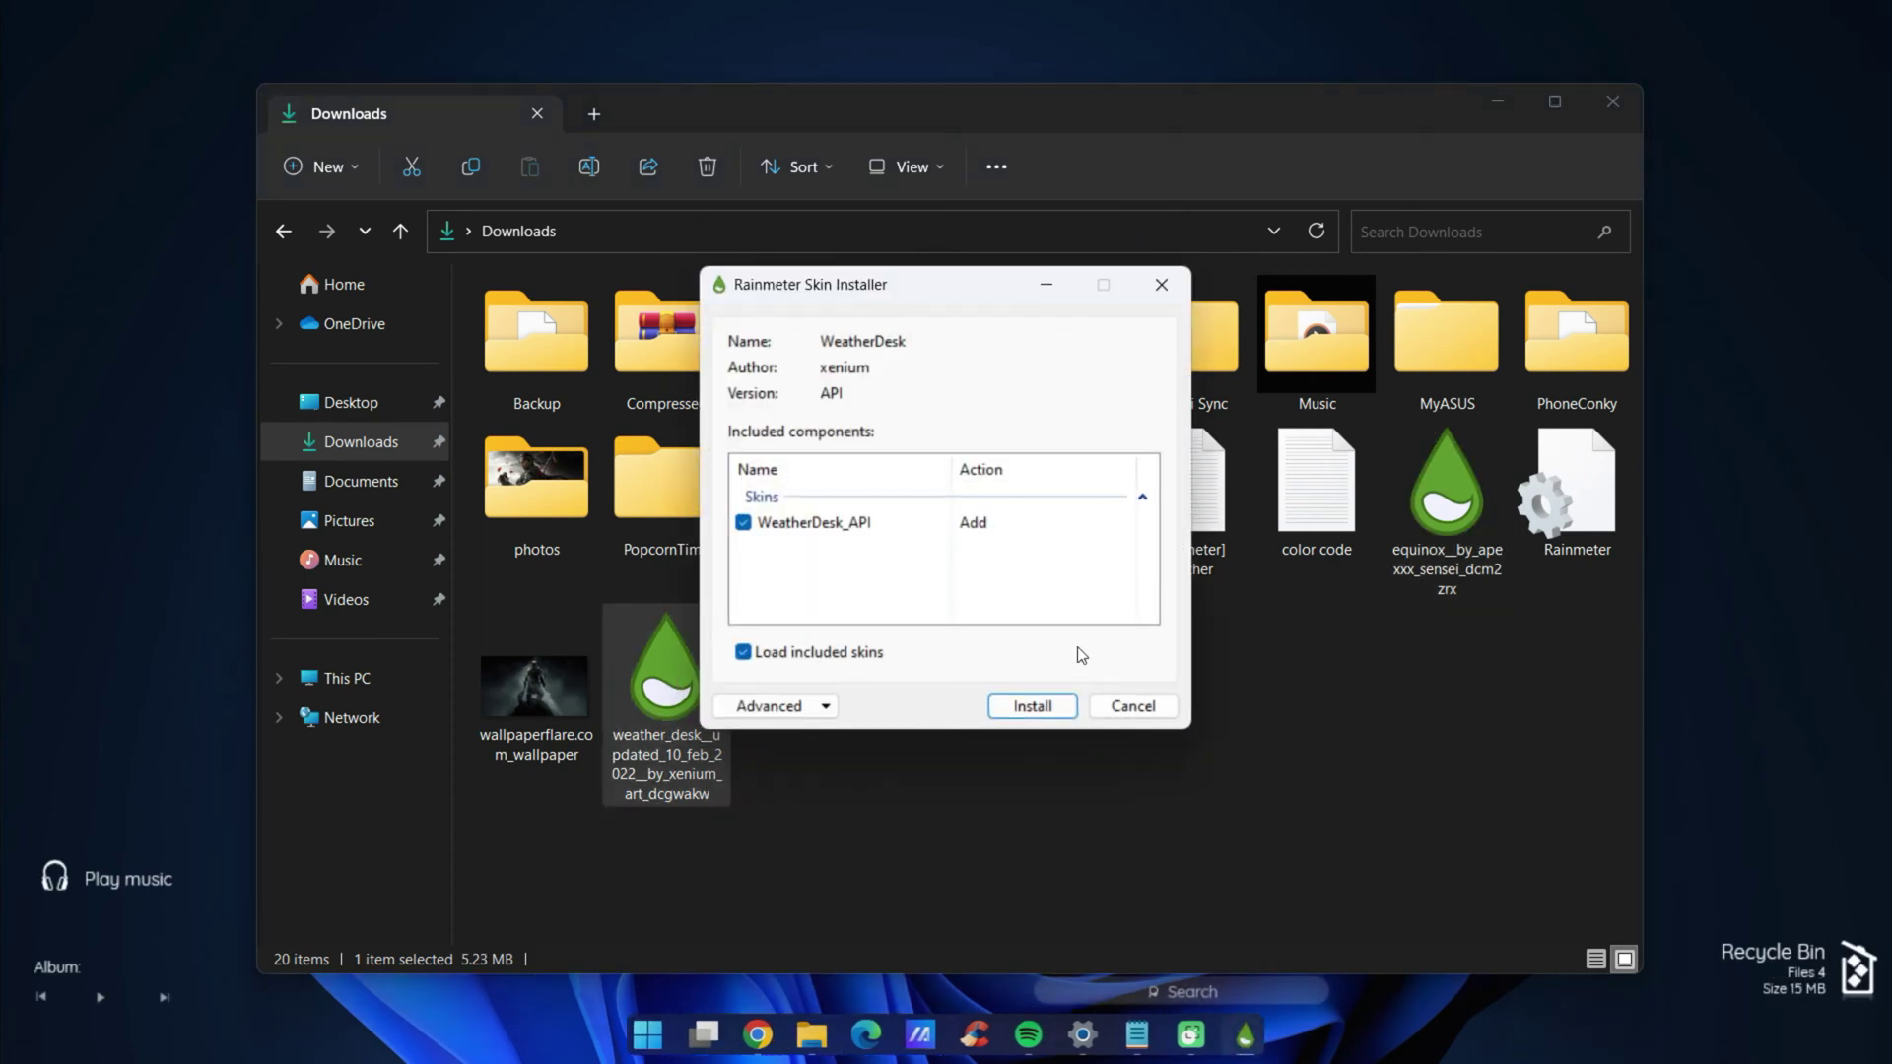
left_click(1025, 708)
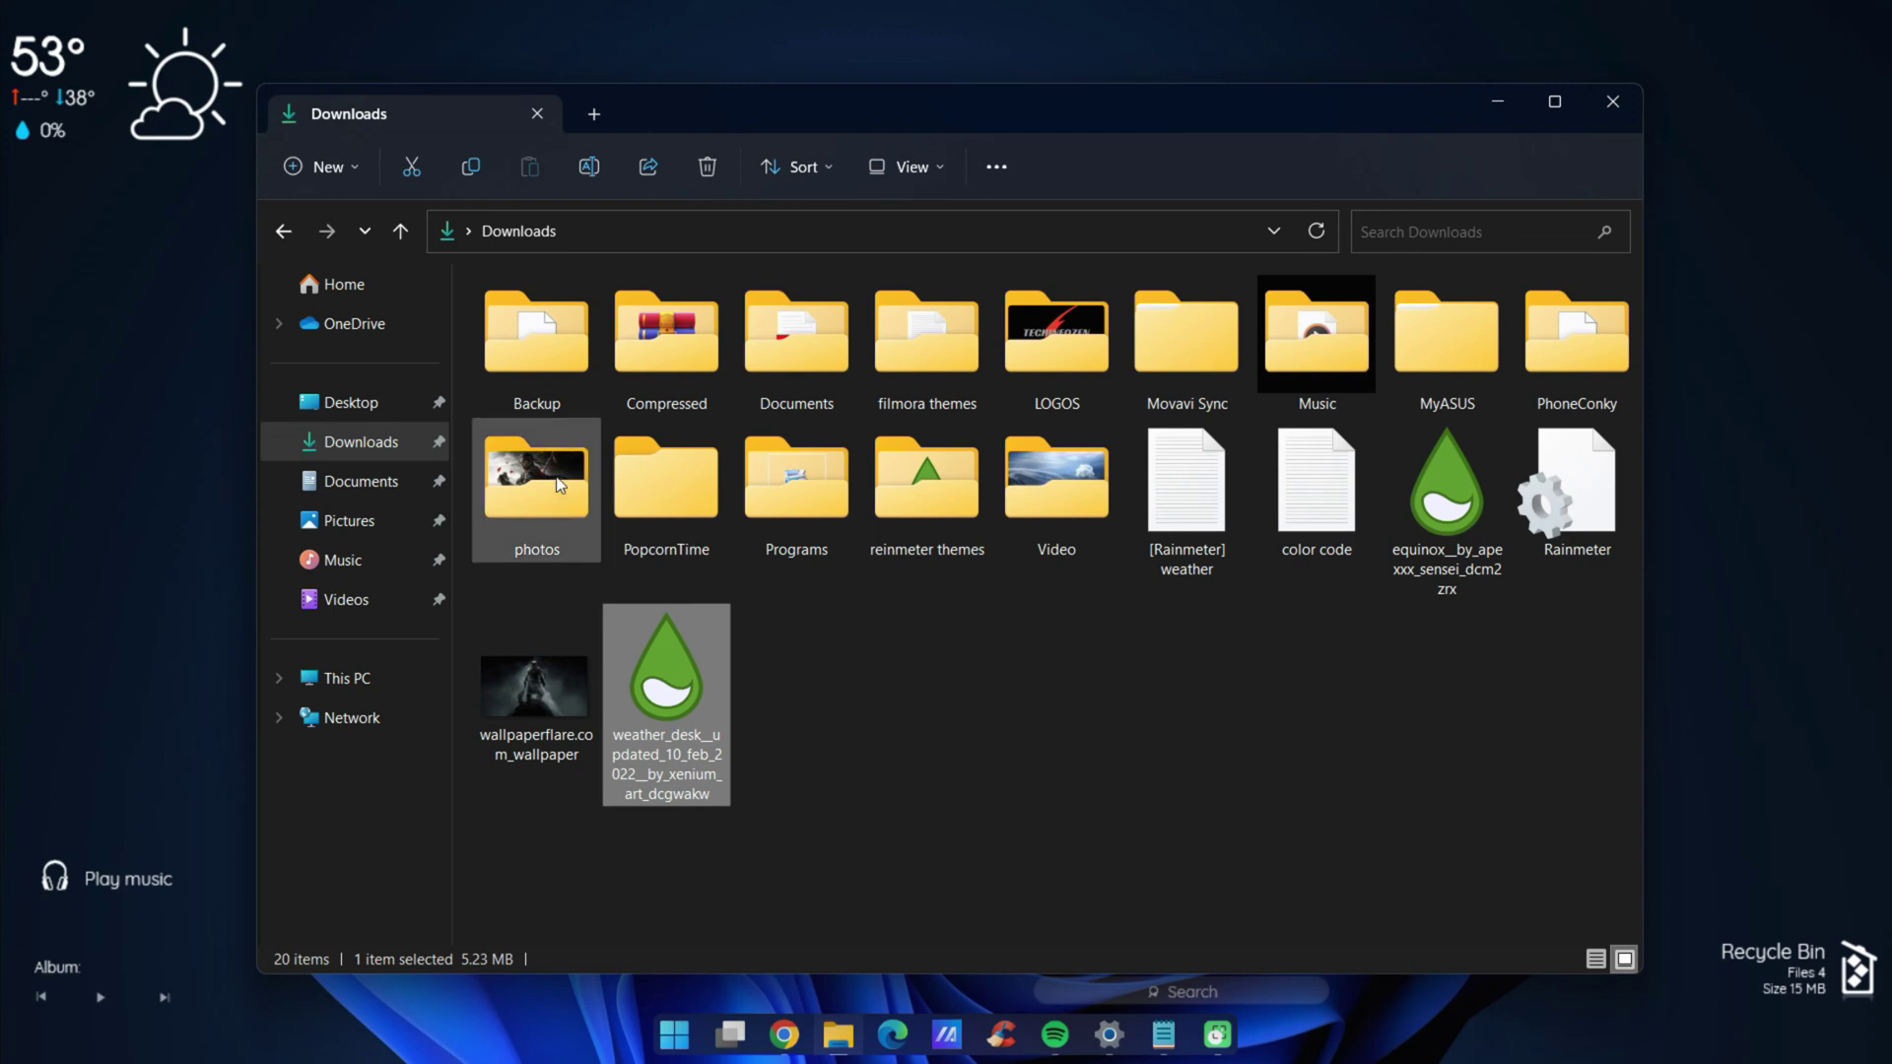
left_click(1613, 102)
right_click(130, 106)
left_click(227, 394)
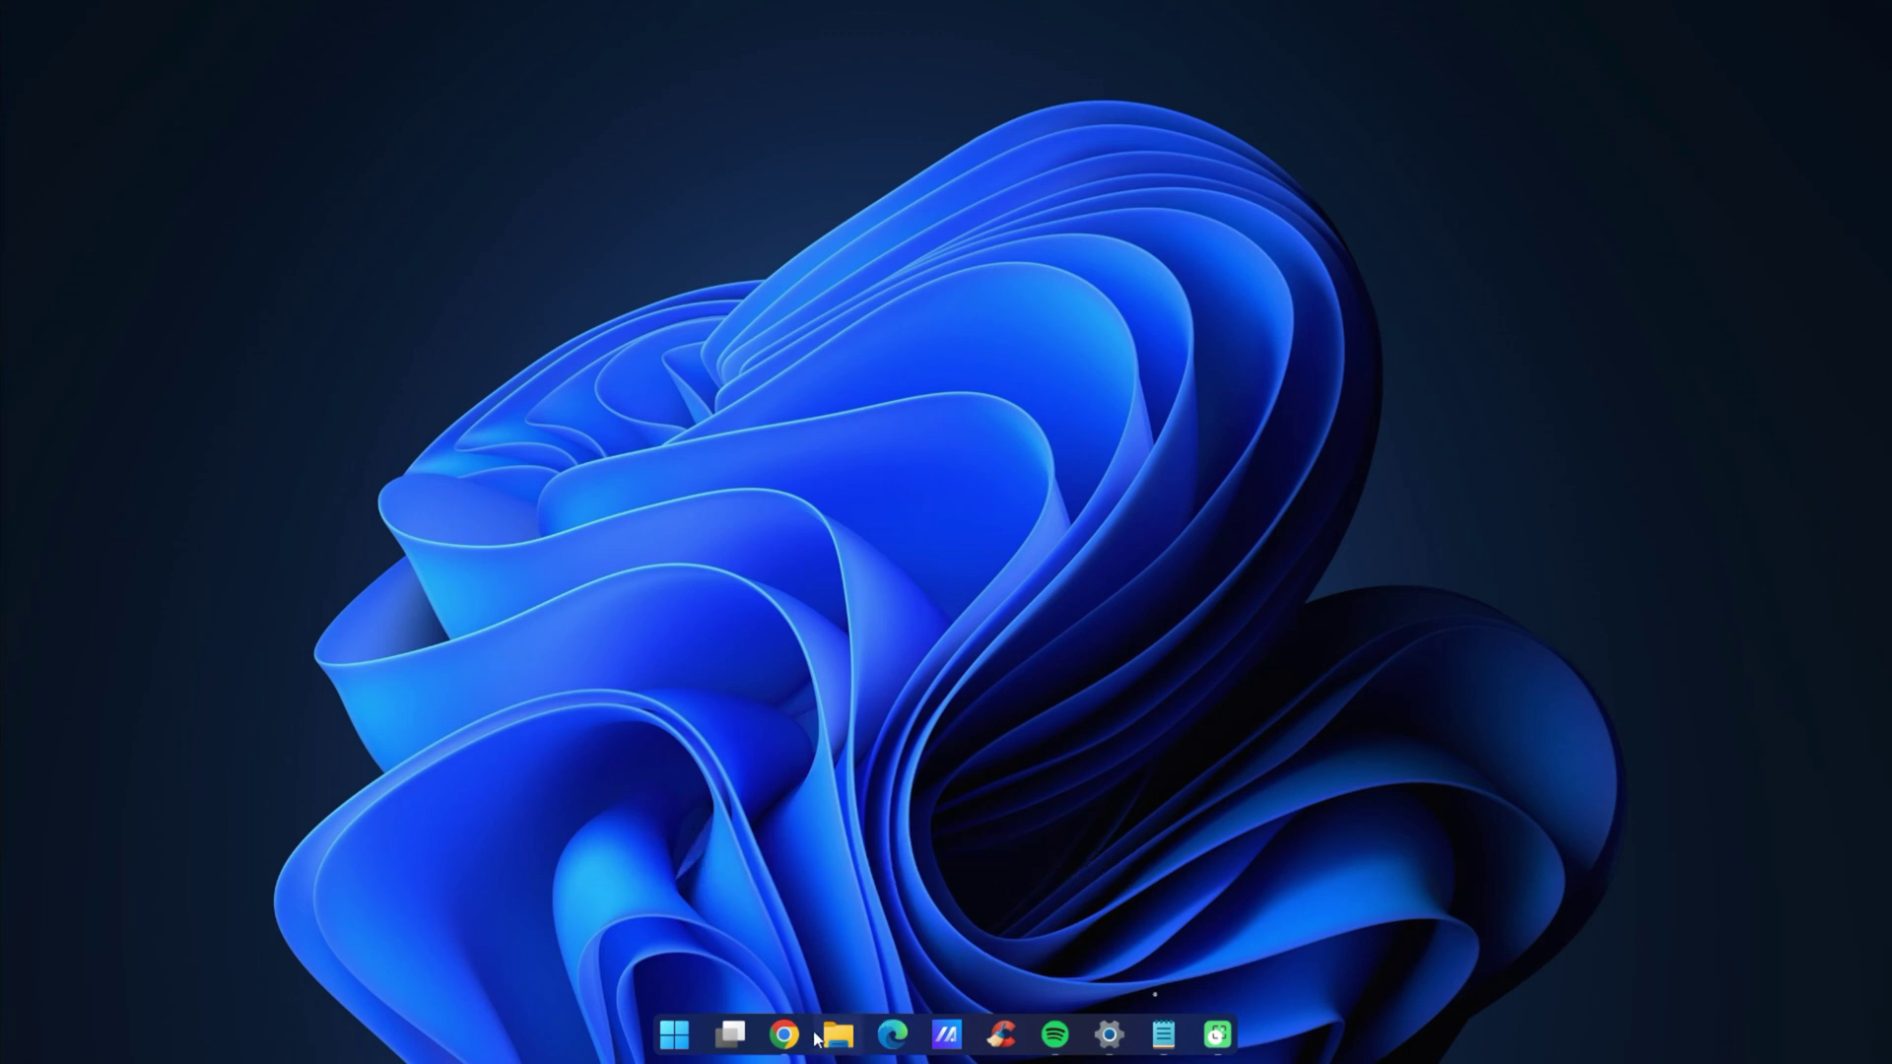
Launch Lively Wallpaper, open its wallpaper library, and move the window aside
left_click(676, 1034)
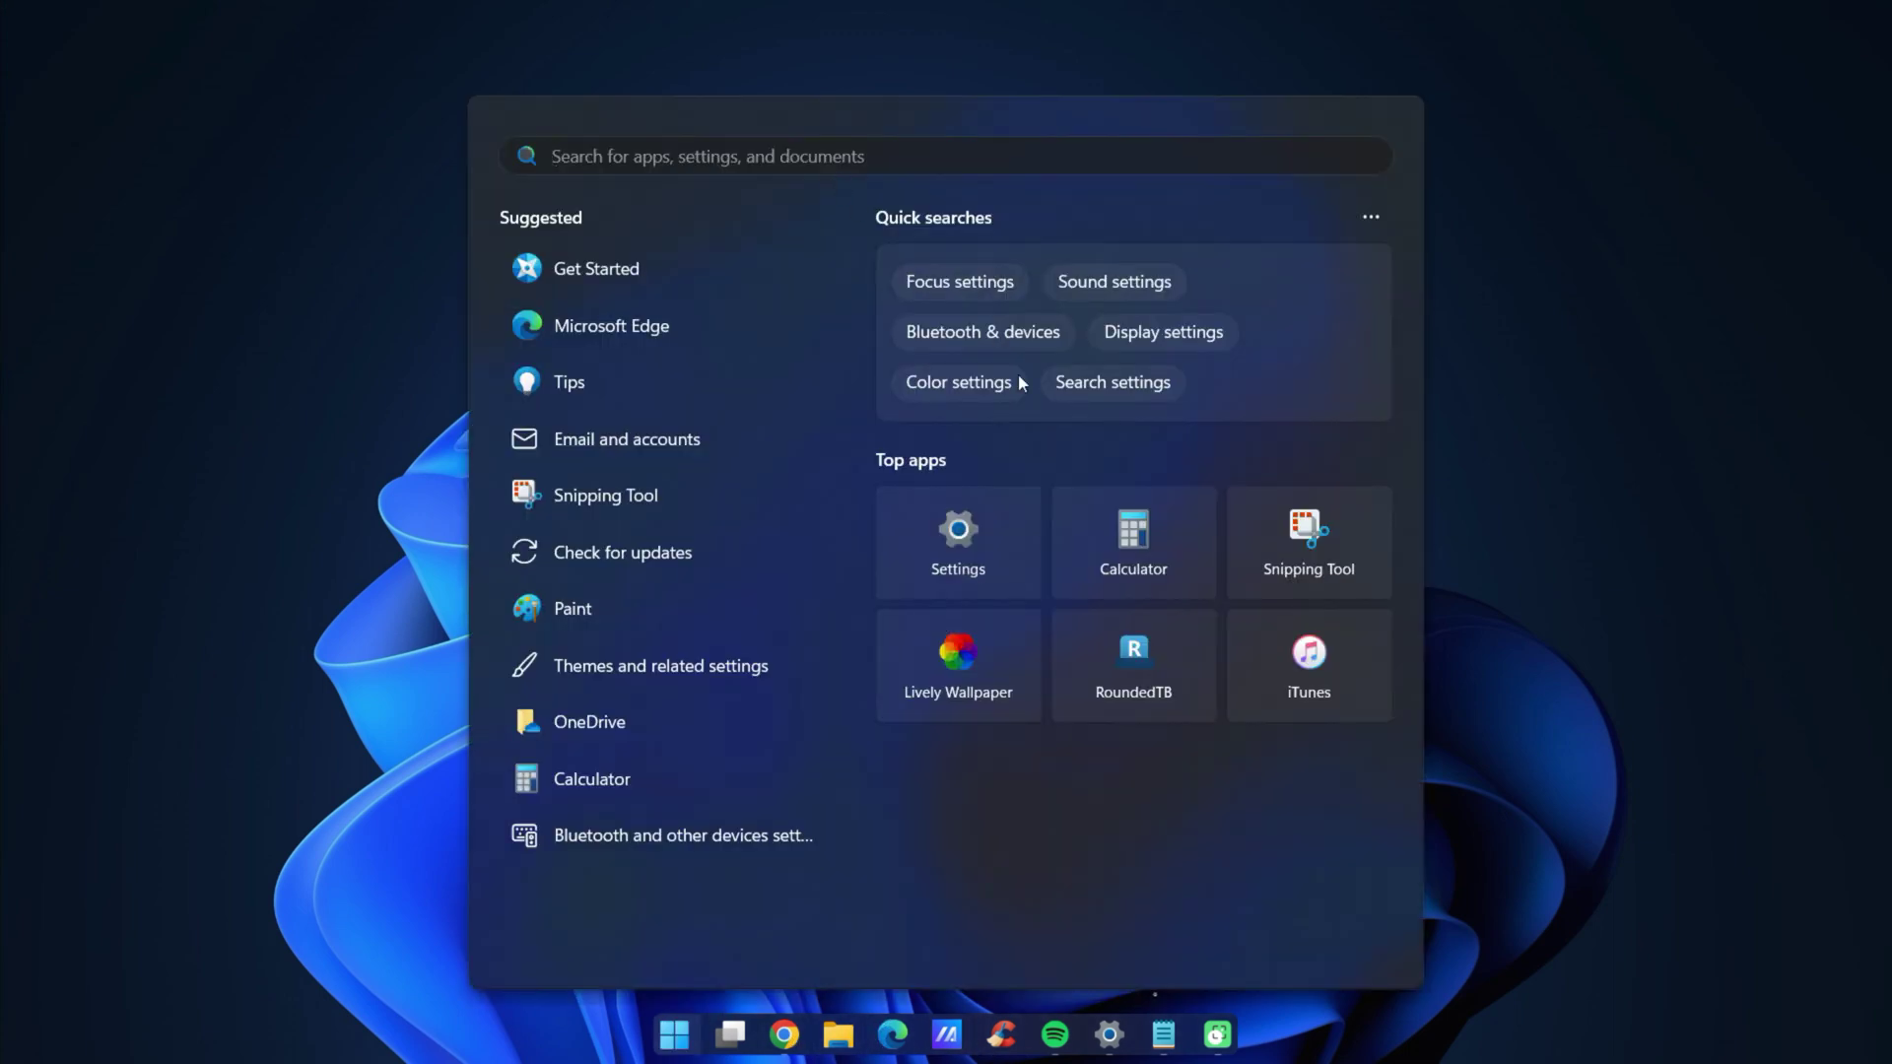
left_click(957, 661)
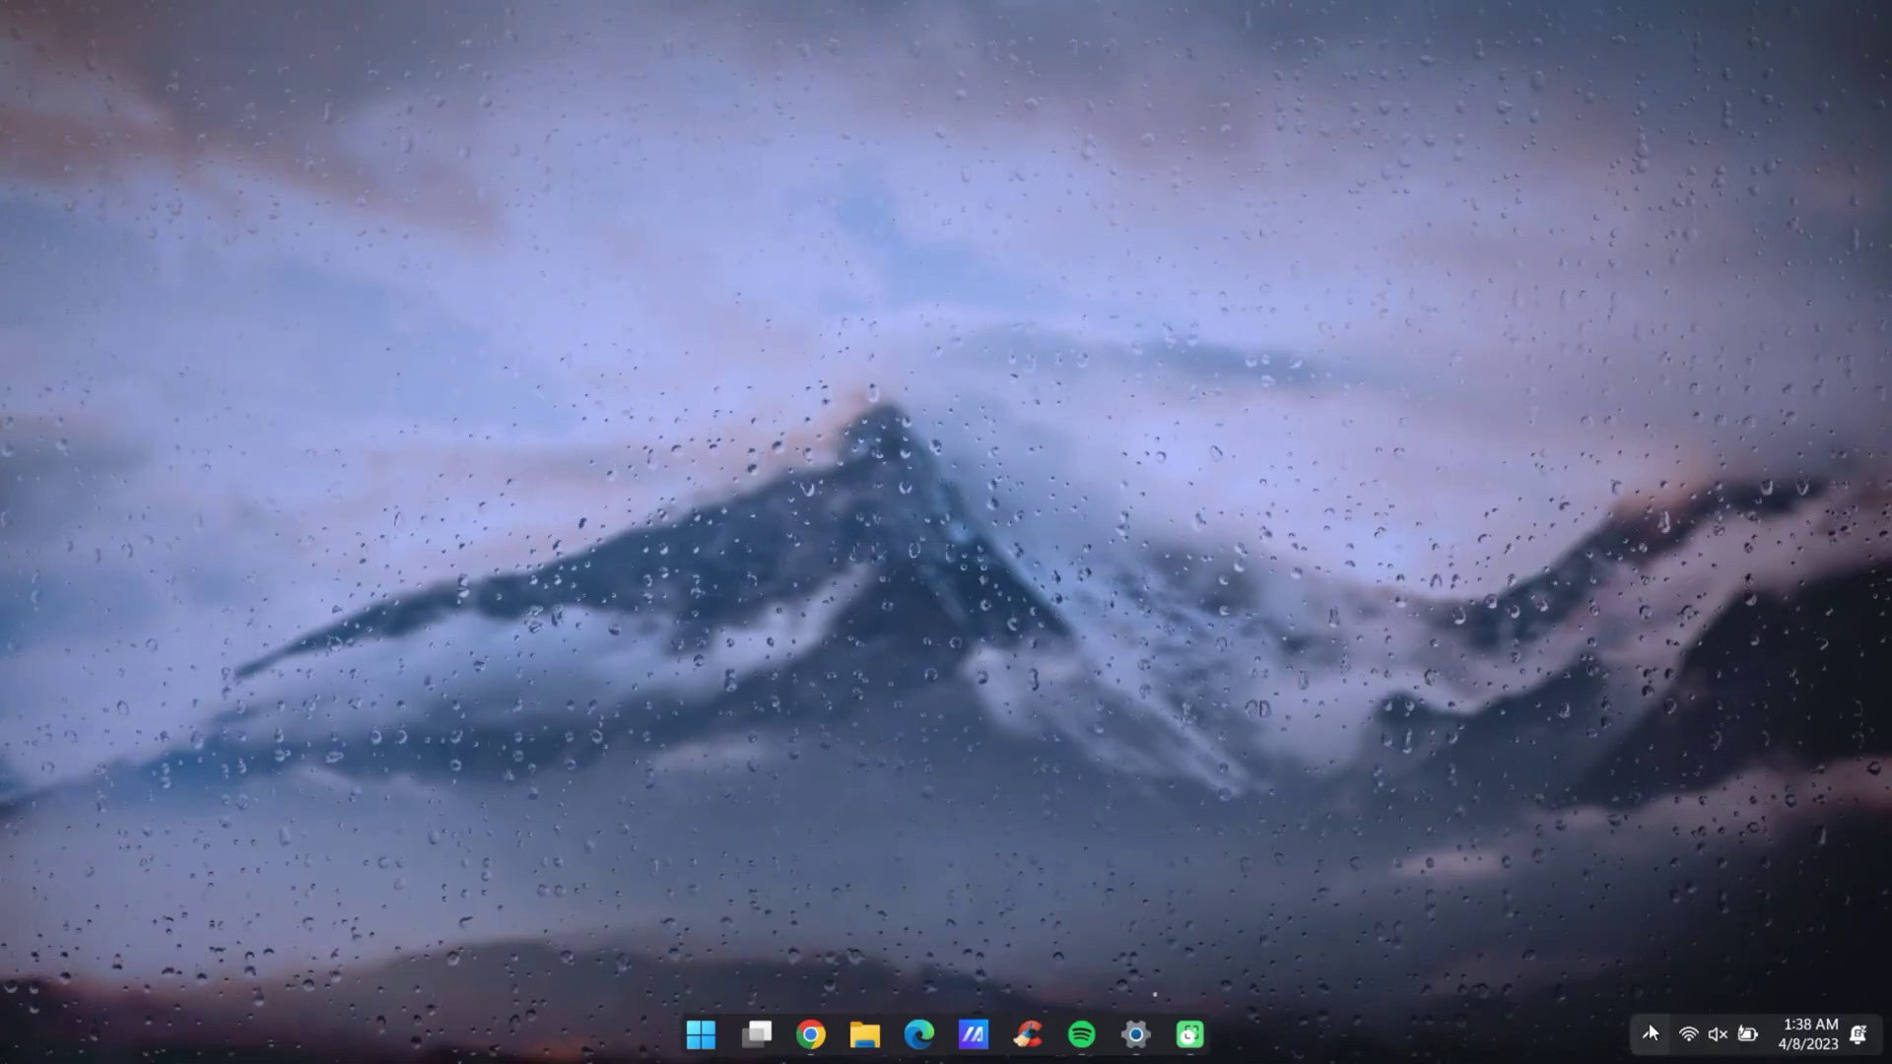
left_click(1651, 1035)
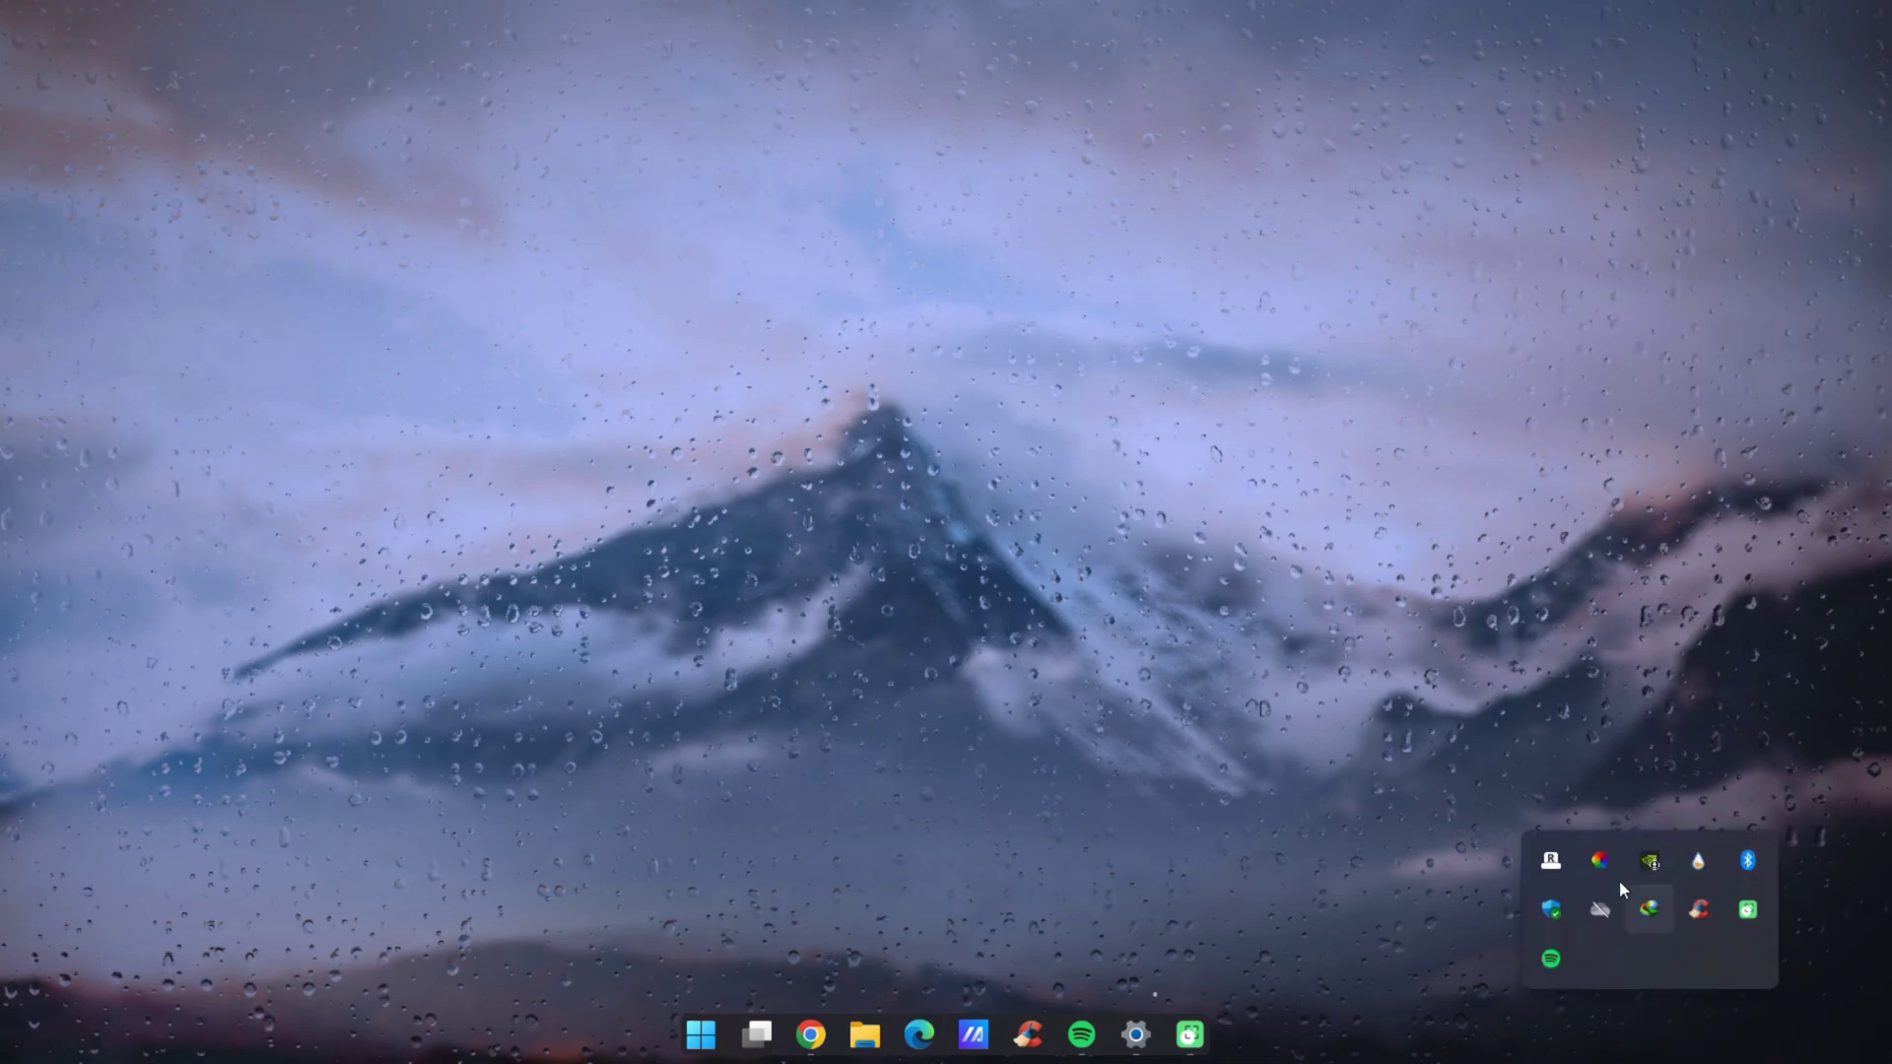
left_click(1600, 863)
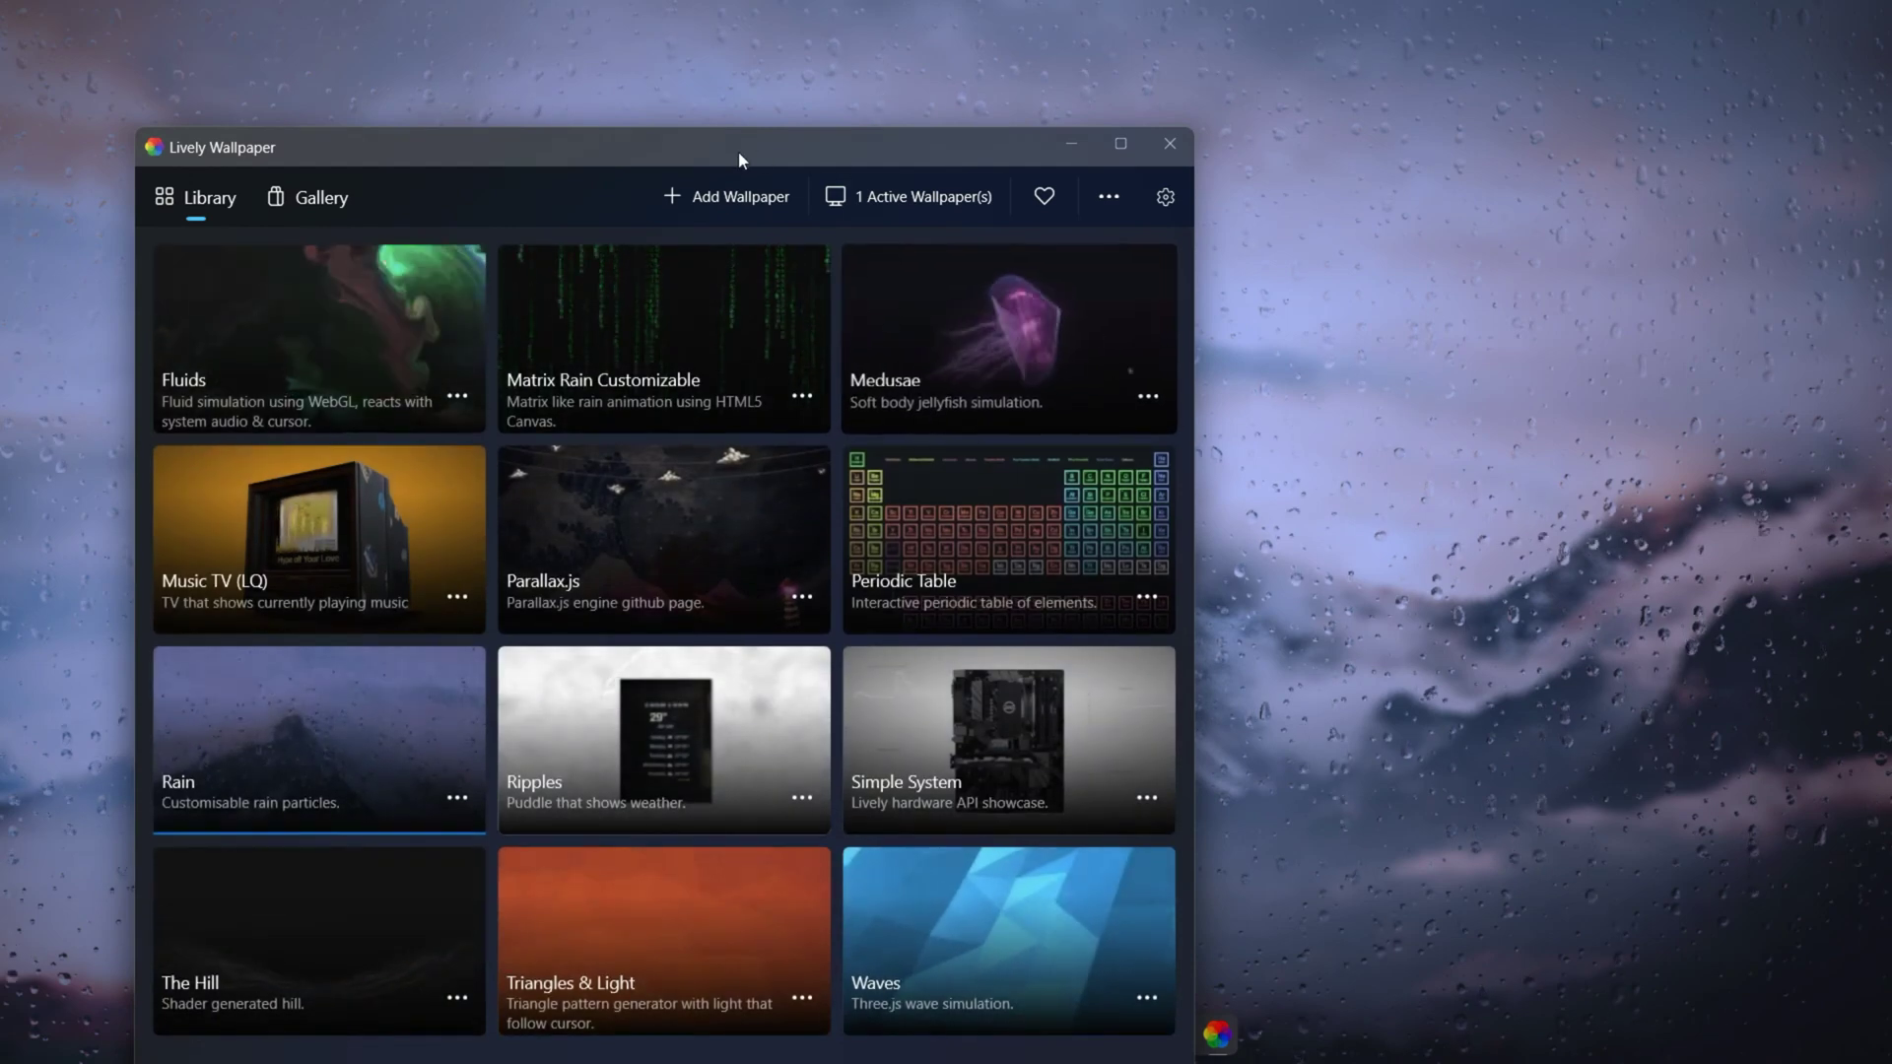
left_click_drag(735, 146, 1591, 82)
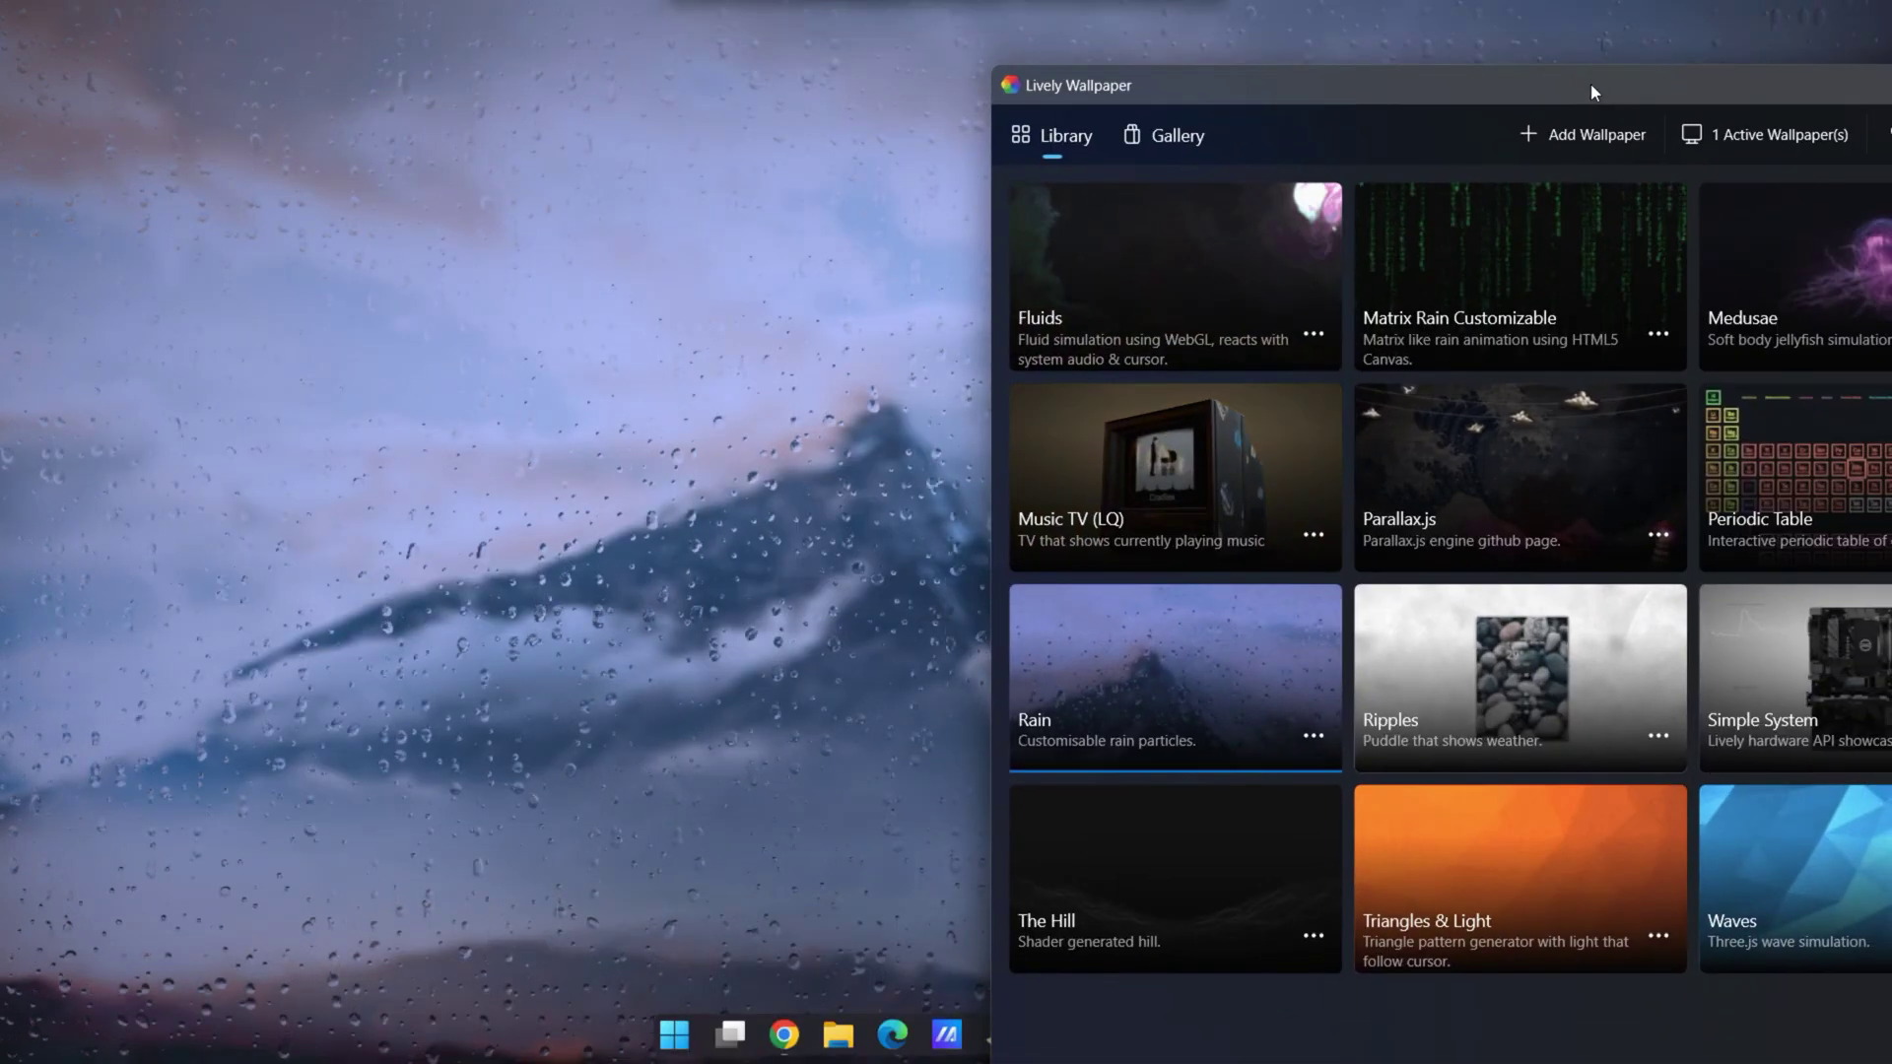
Add the morning-in-the-forest-moewalls.com video from the Documents folder to the Lively Wallpaper library, and close File Explorer
left_click(837, 1035)
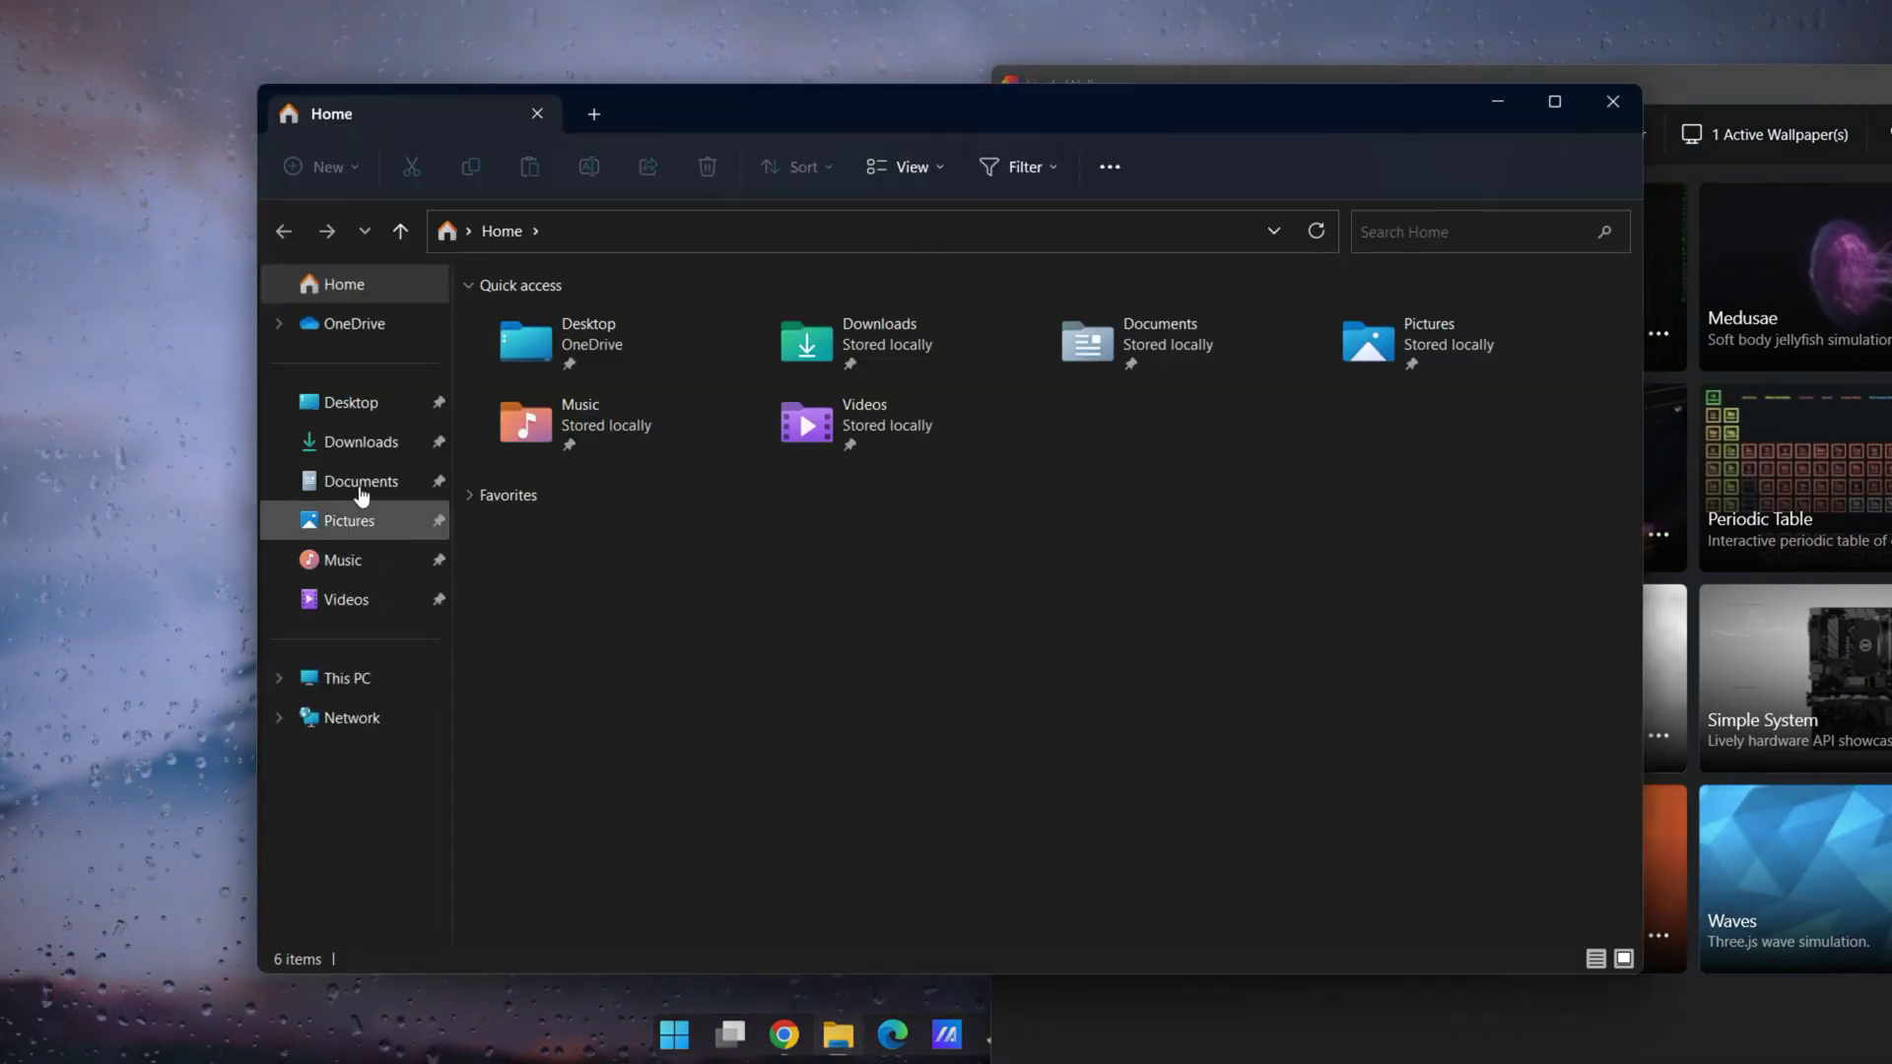
left_click(362, 483)
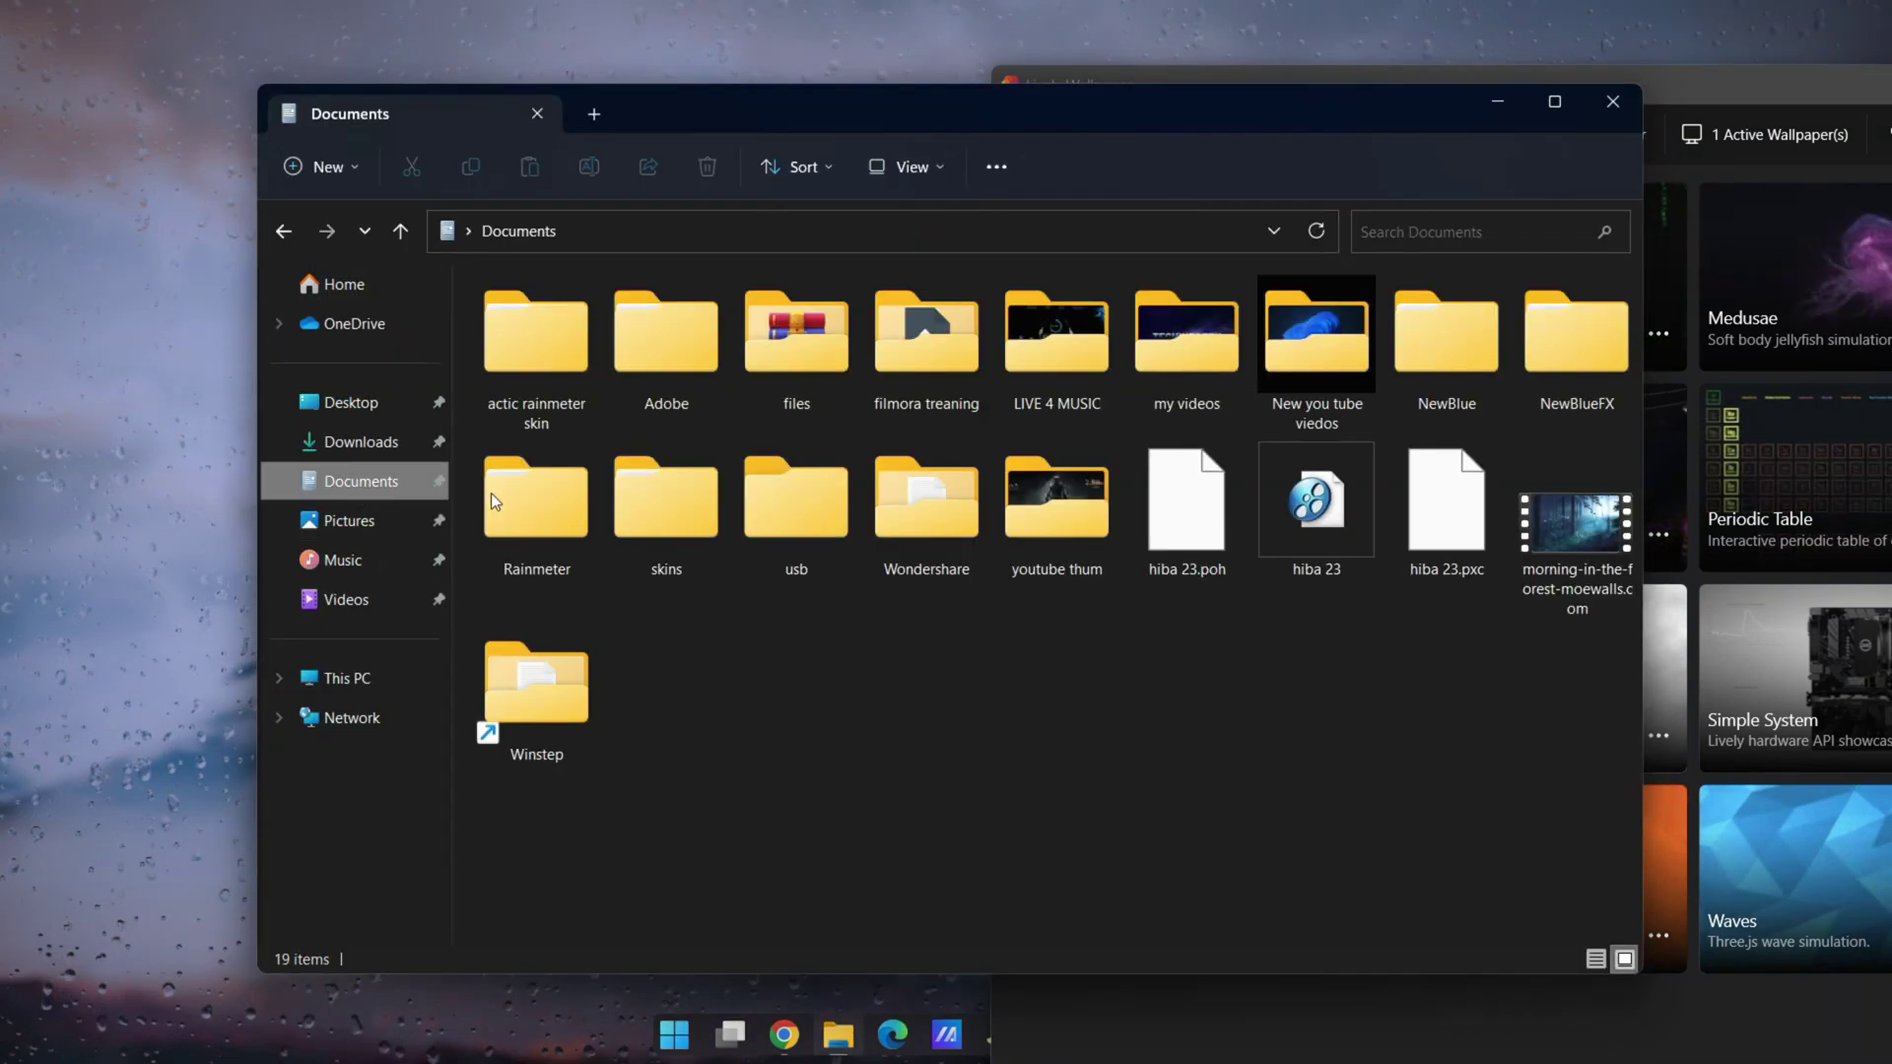
left_click(1552, 547)
left_click_drag(1551, 542, 1766, 556)
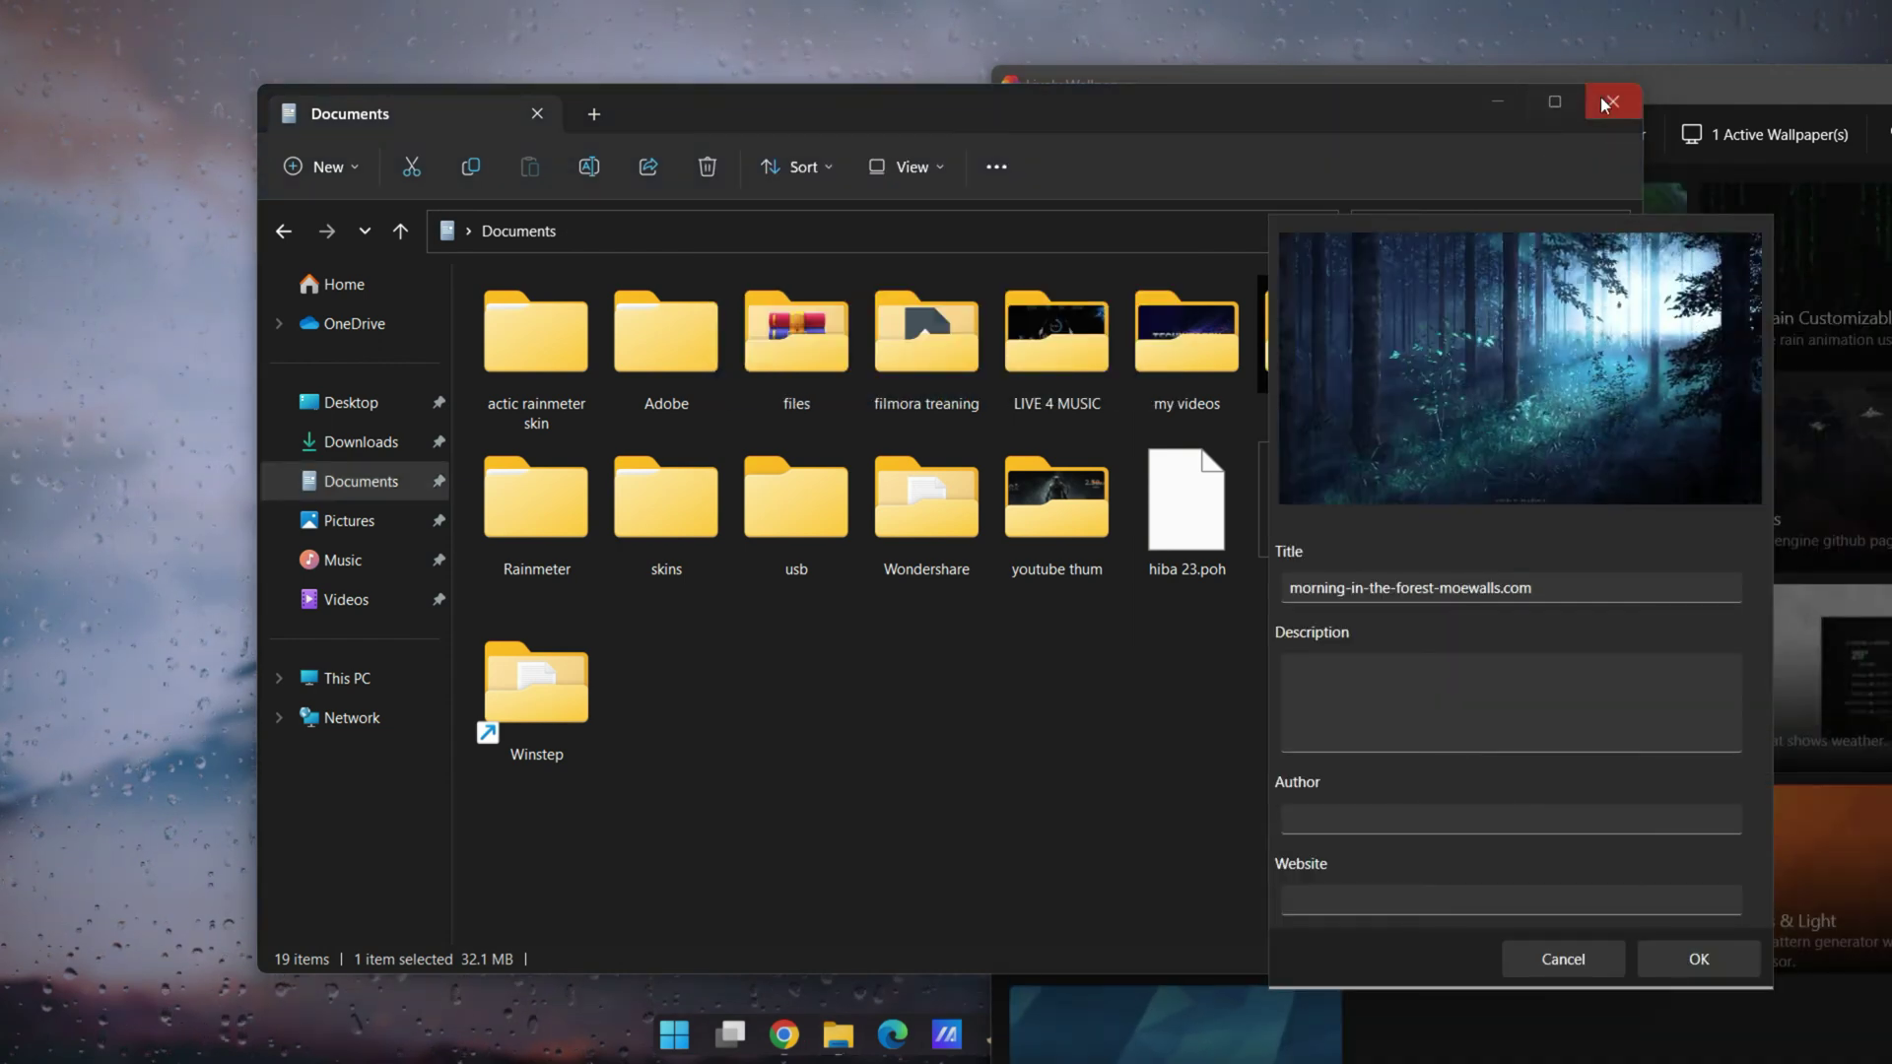
left_click(1606, 98)
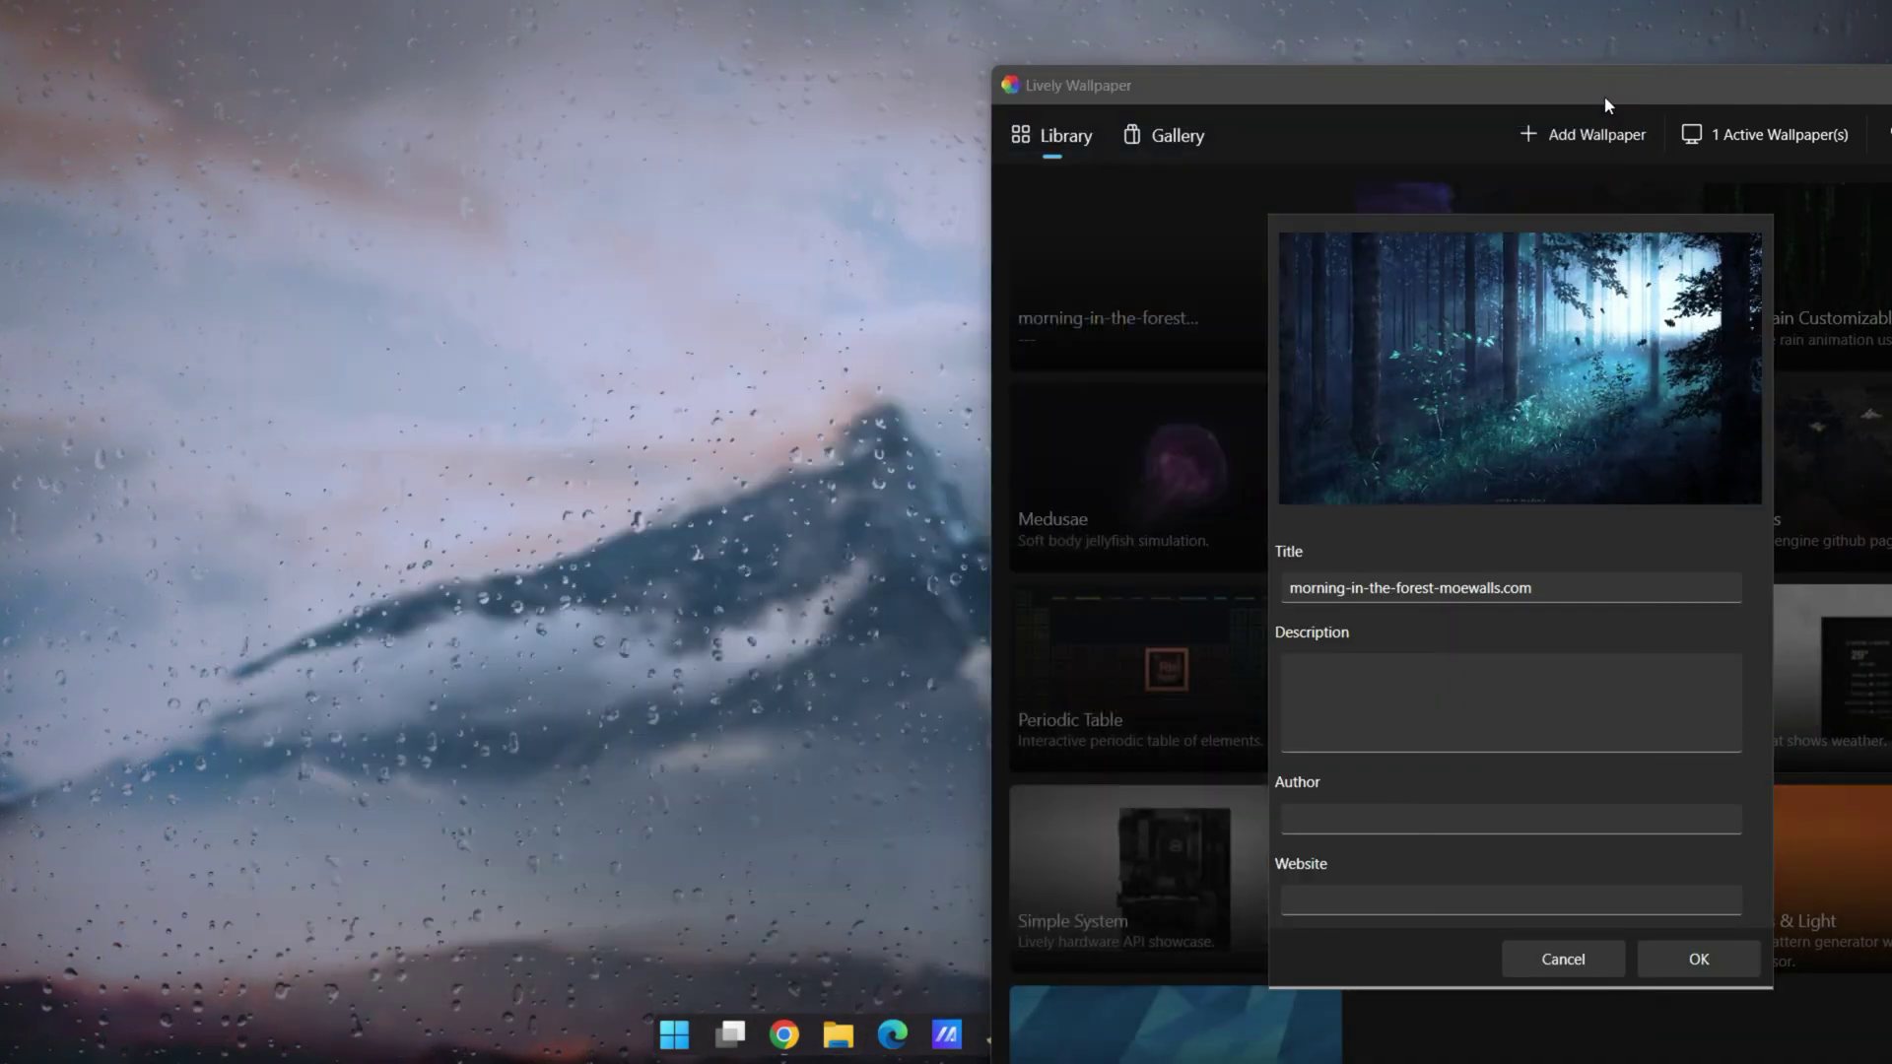
Give the forest wallpaper the description "forest", confirm adding it, and close the Lively Wallpaper window
left_click(1369, 665)
type("fo")
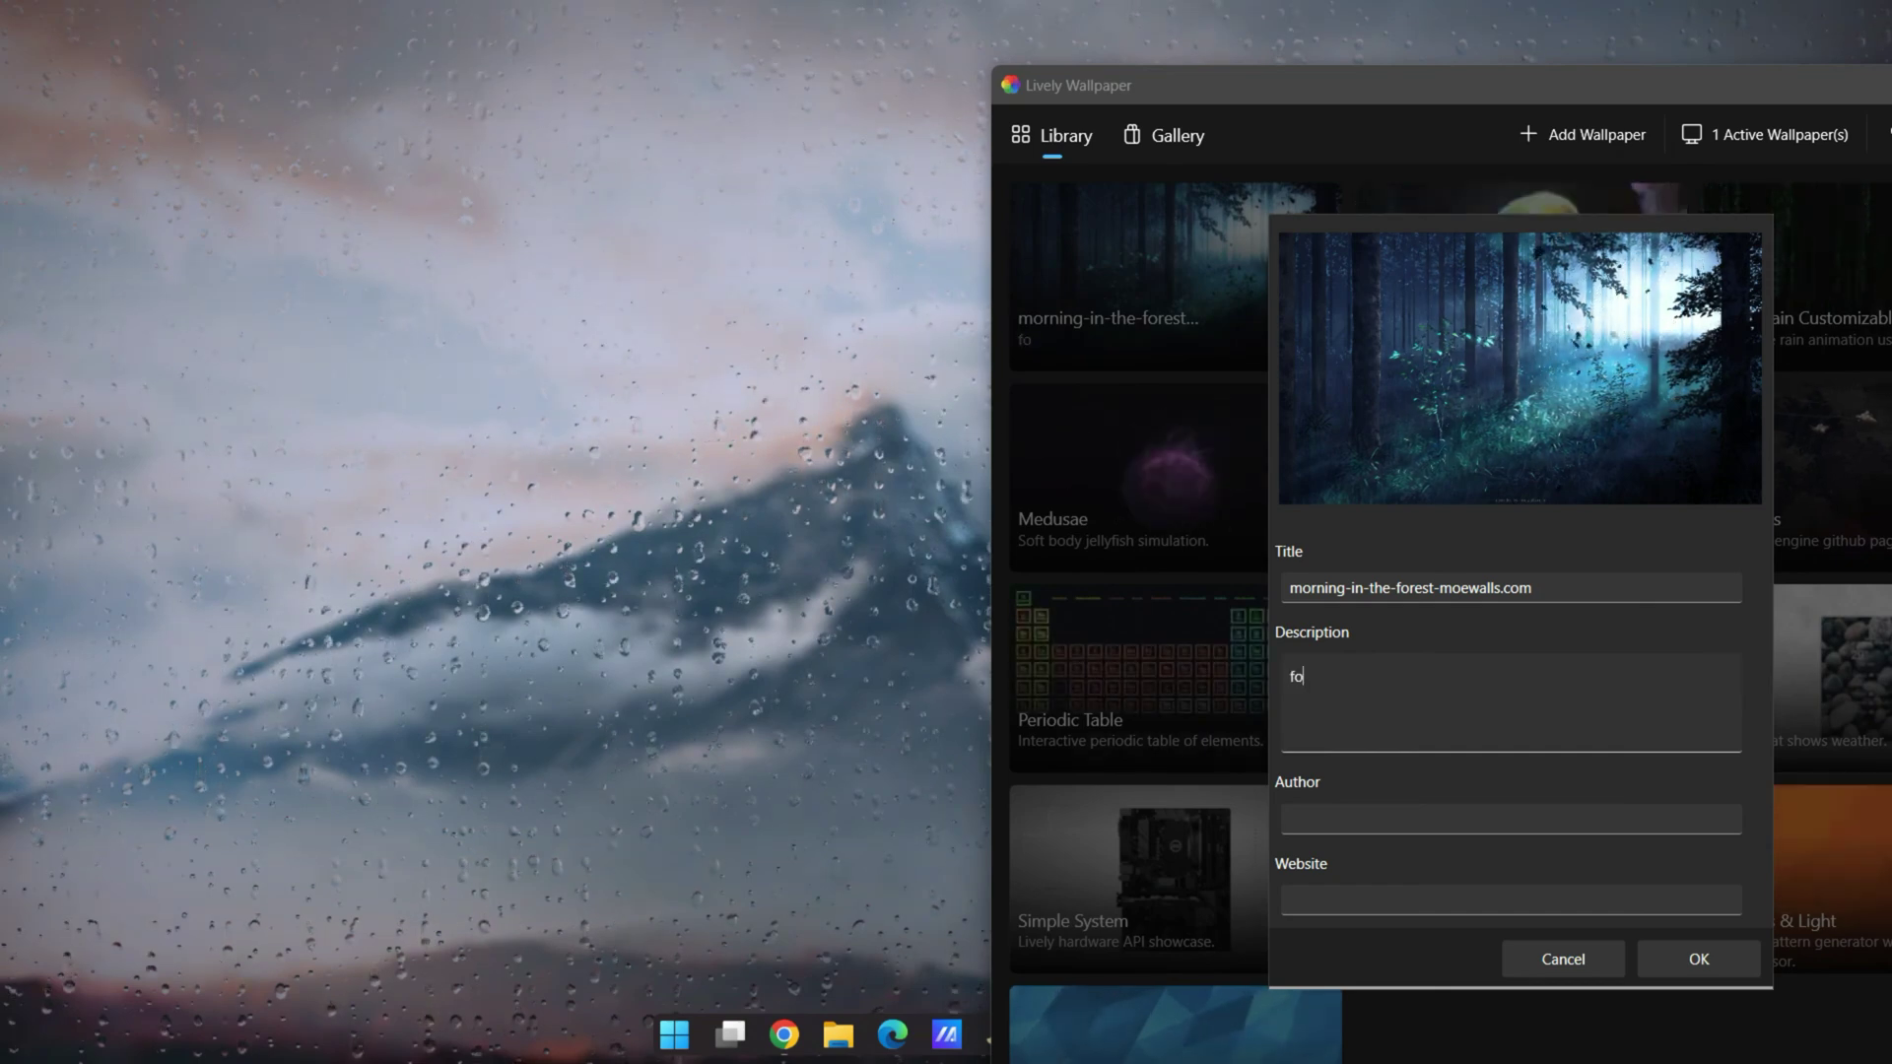
type("rest")
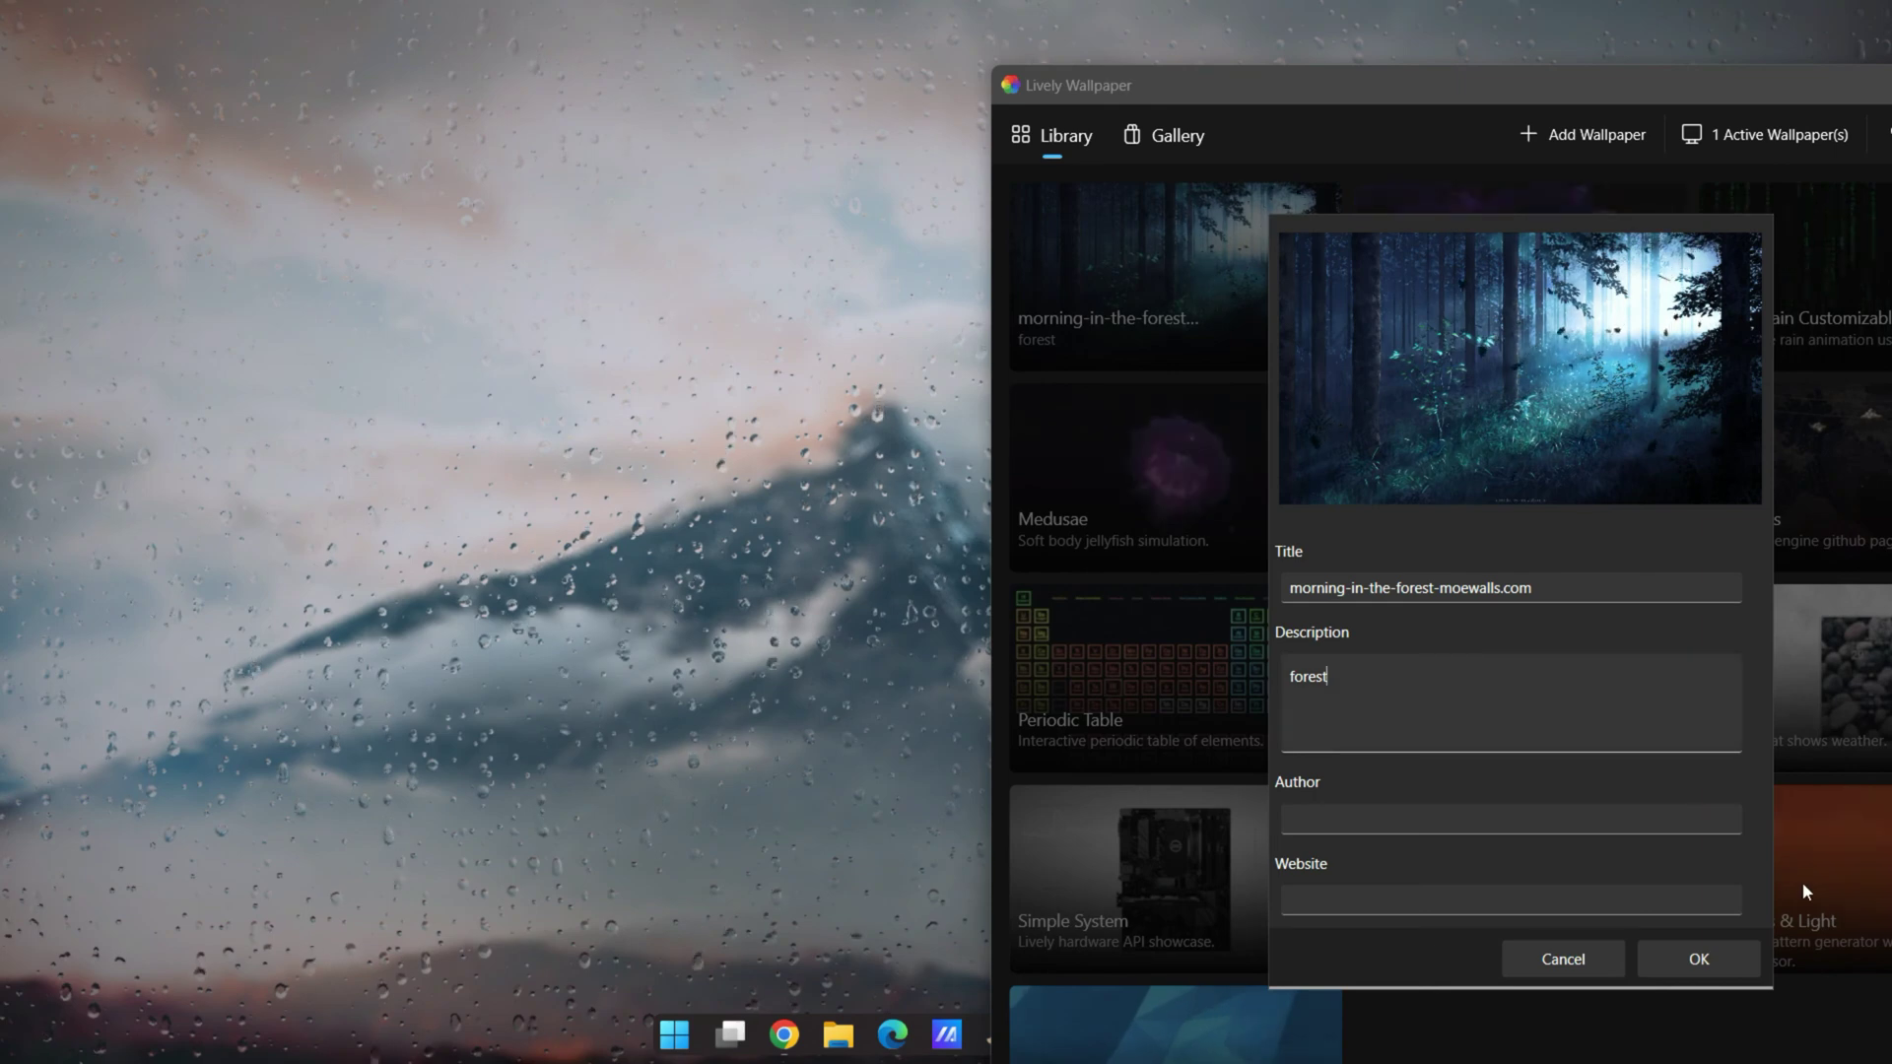
left_click(1709, 955)
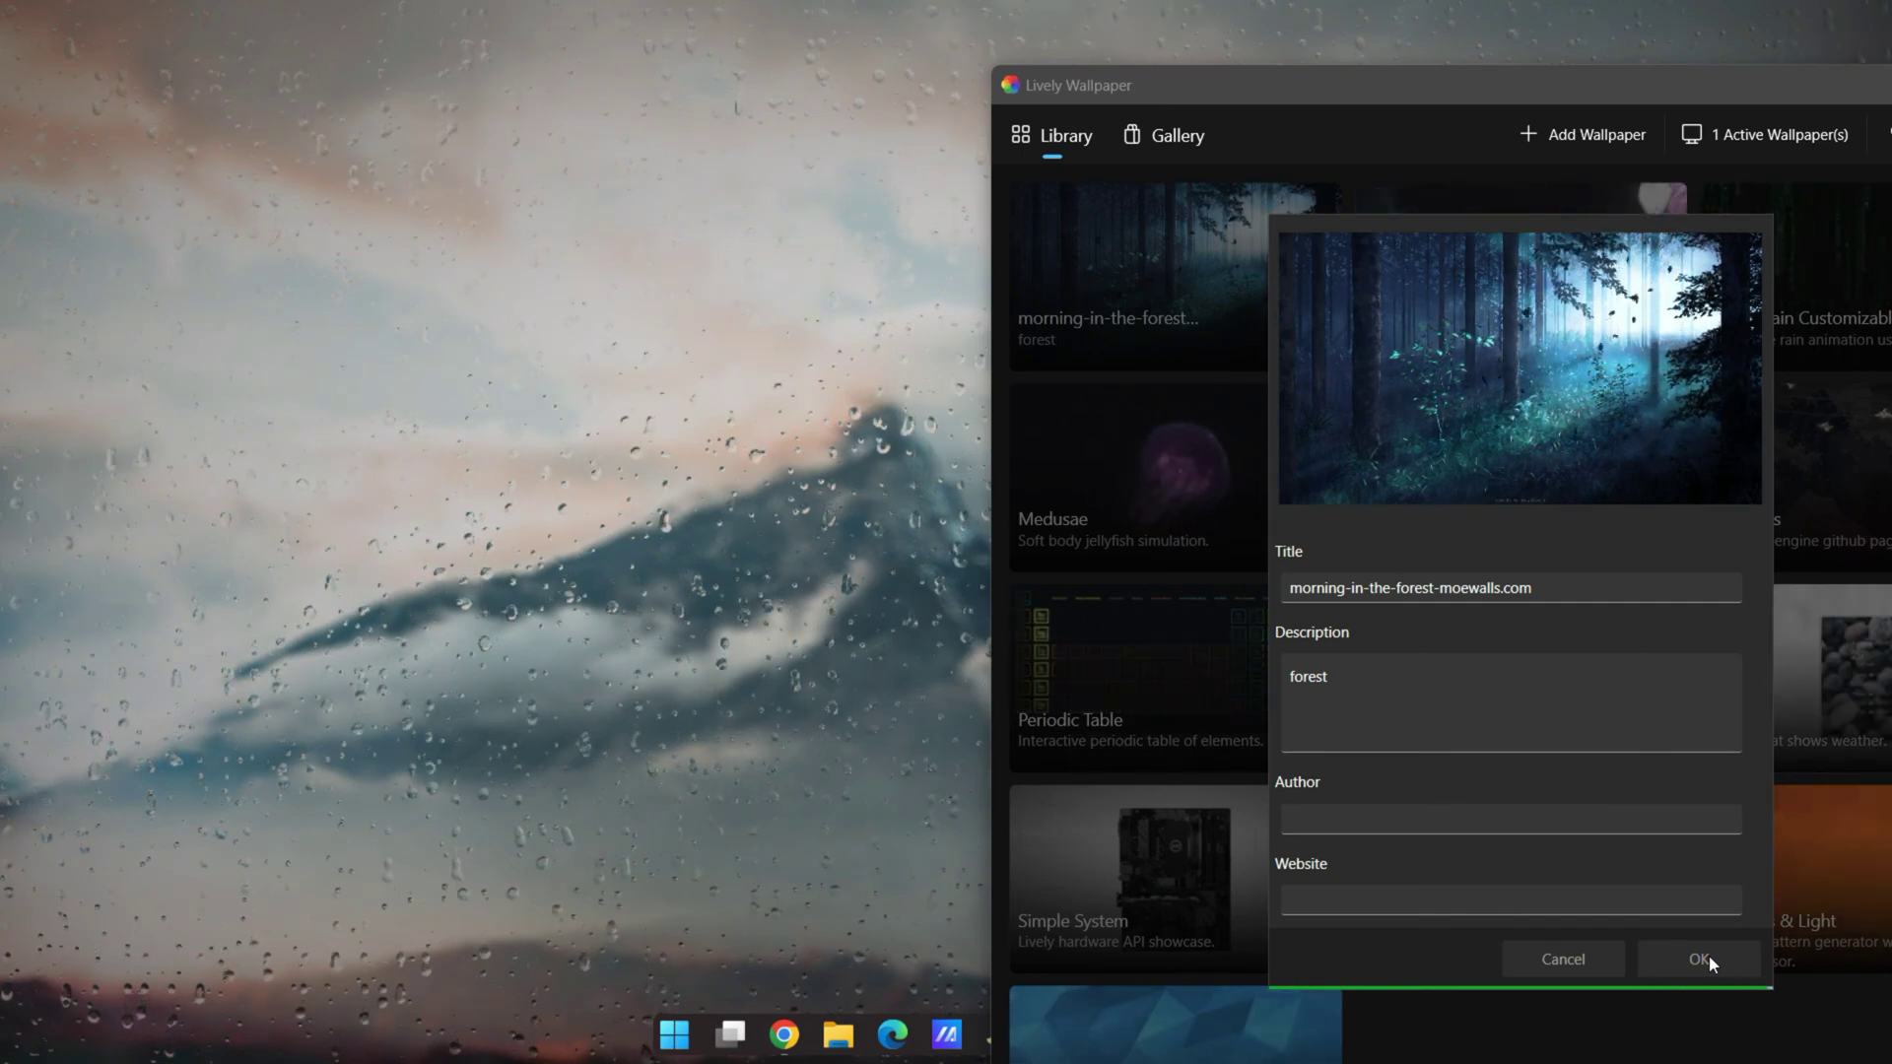
left_click(1708, 955)
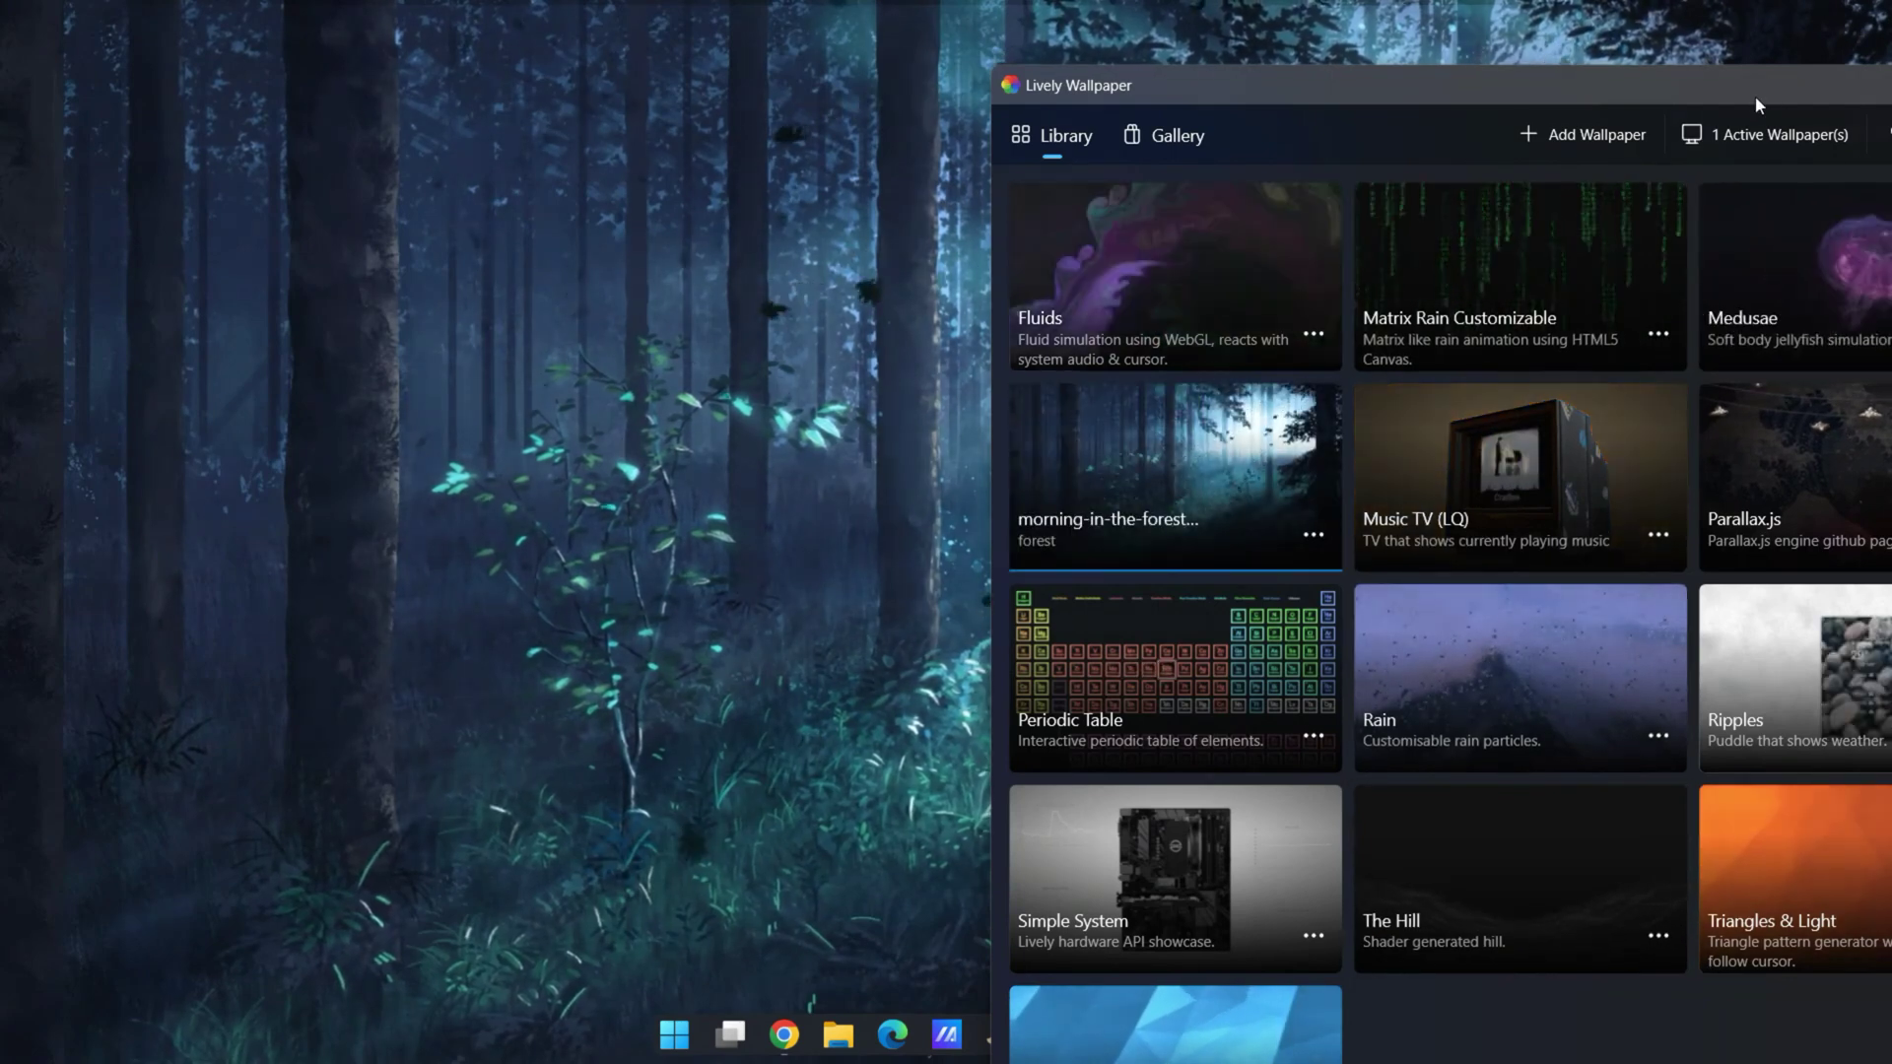
left_click_drag(1754, 96, 1428, 106)
left_click(1683, 98)
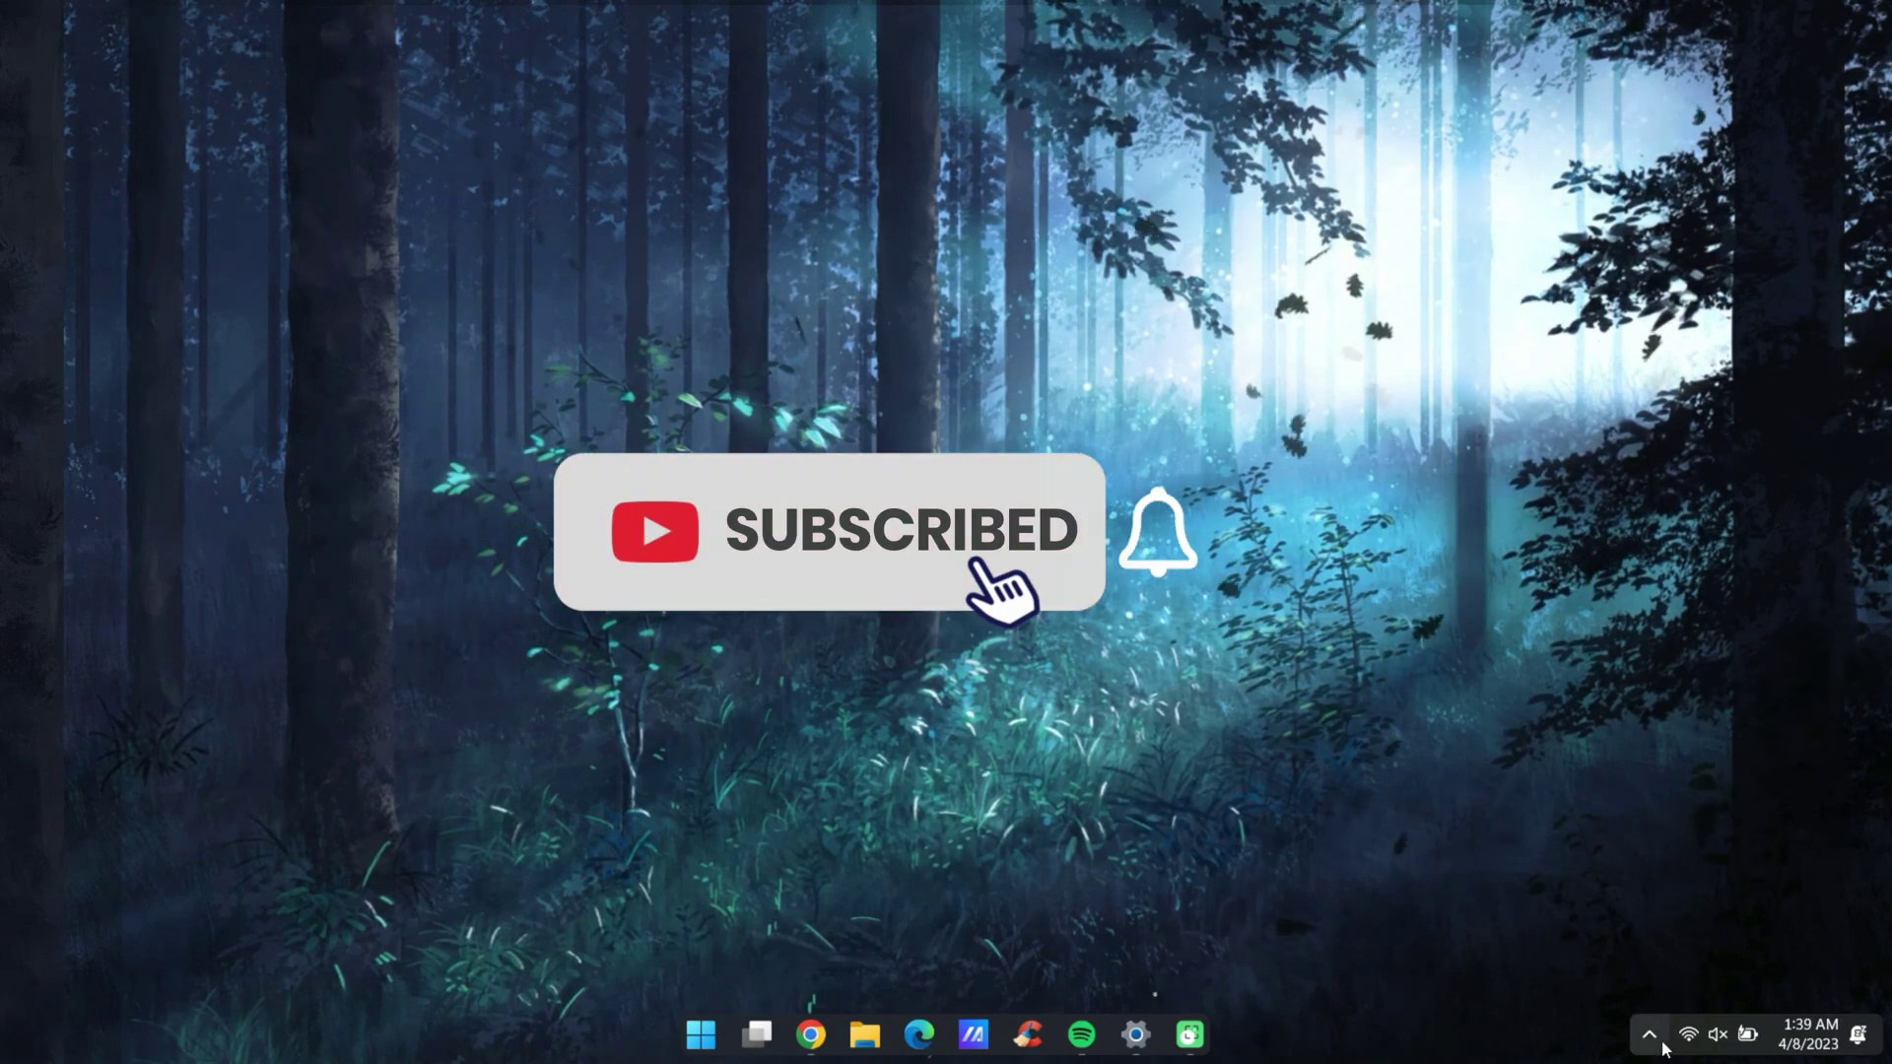
Open the Rainmeter manager, load Clock.ini from the Equinox skins, and move the manager window aside
left_click(1644, 1035)
left_click(1698, 859)
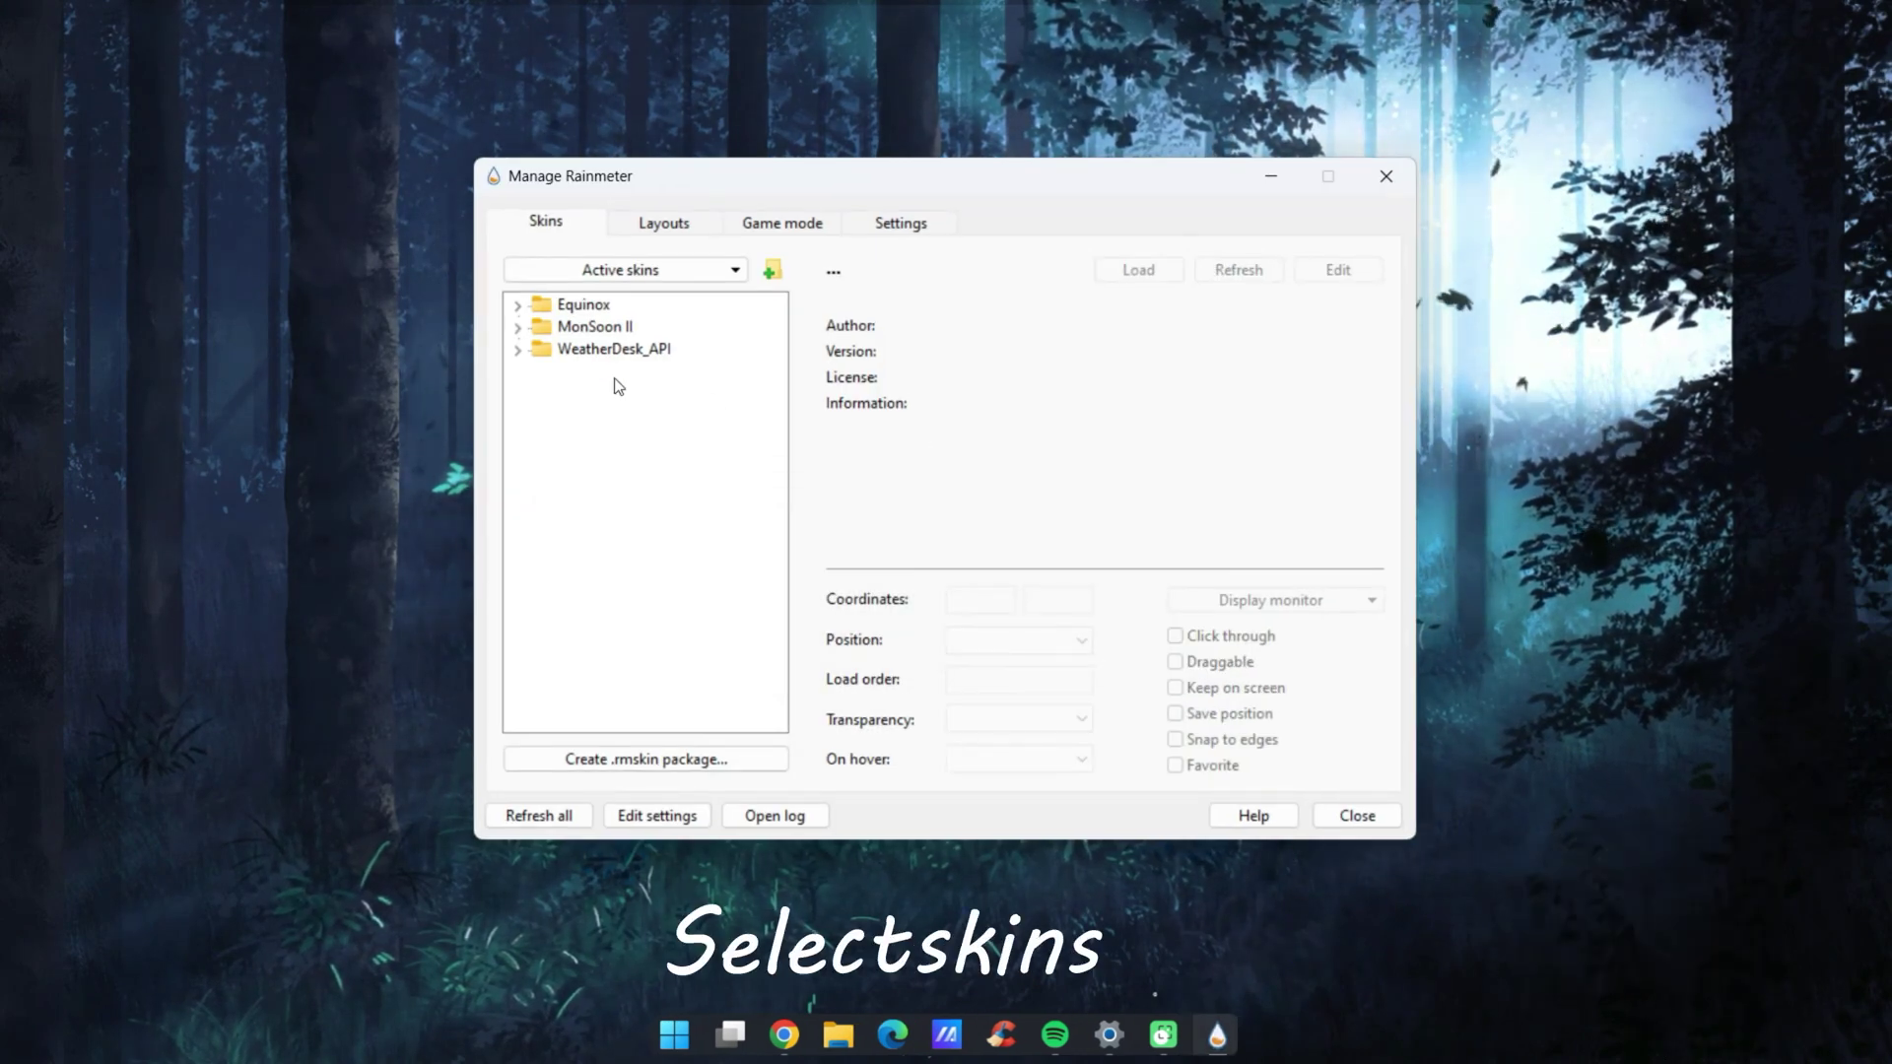
left_click(518, 306)
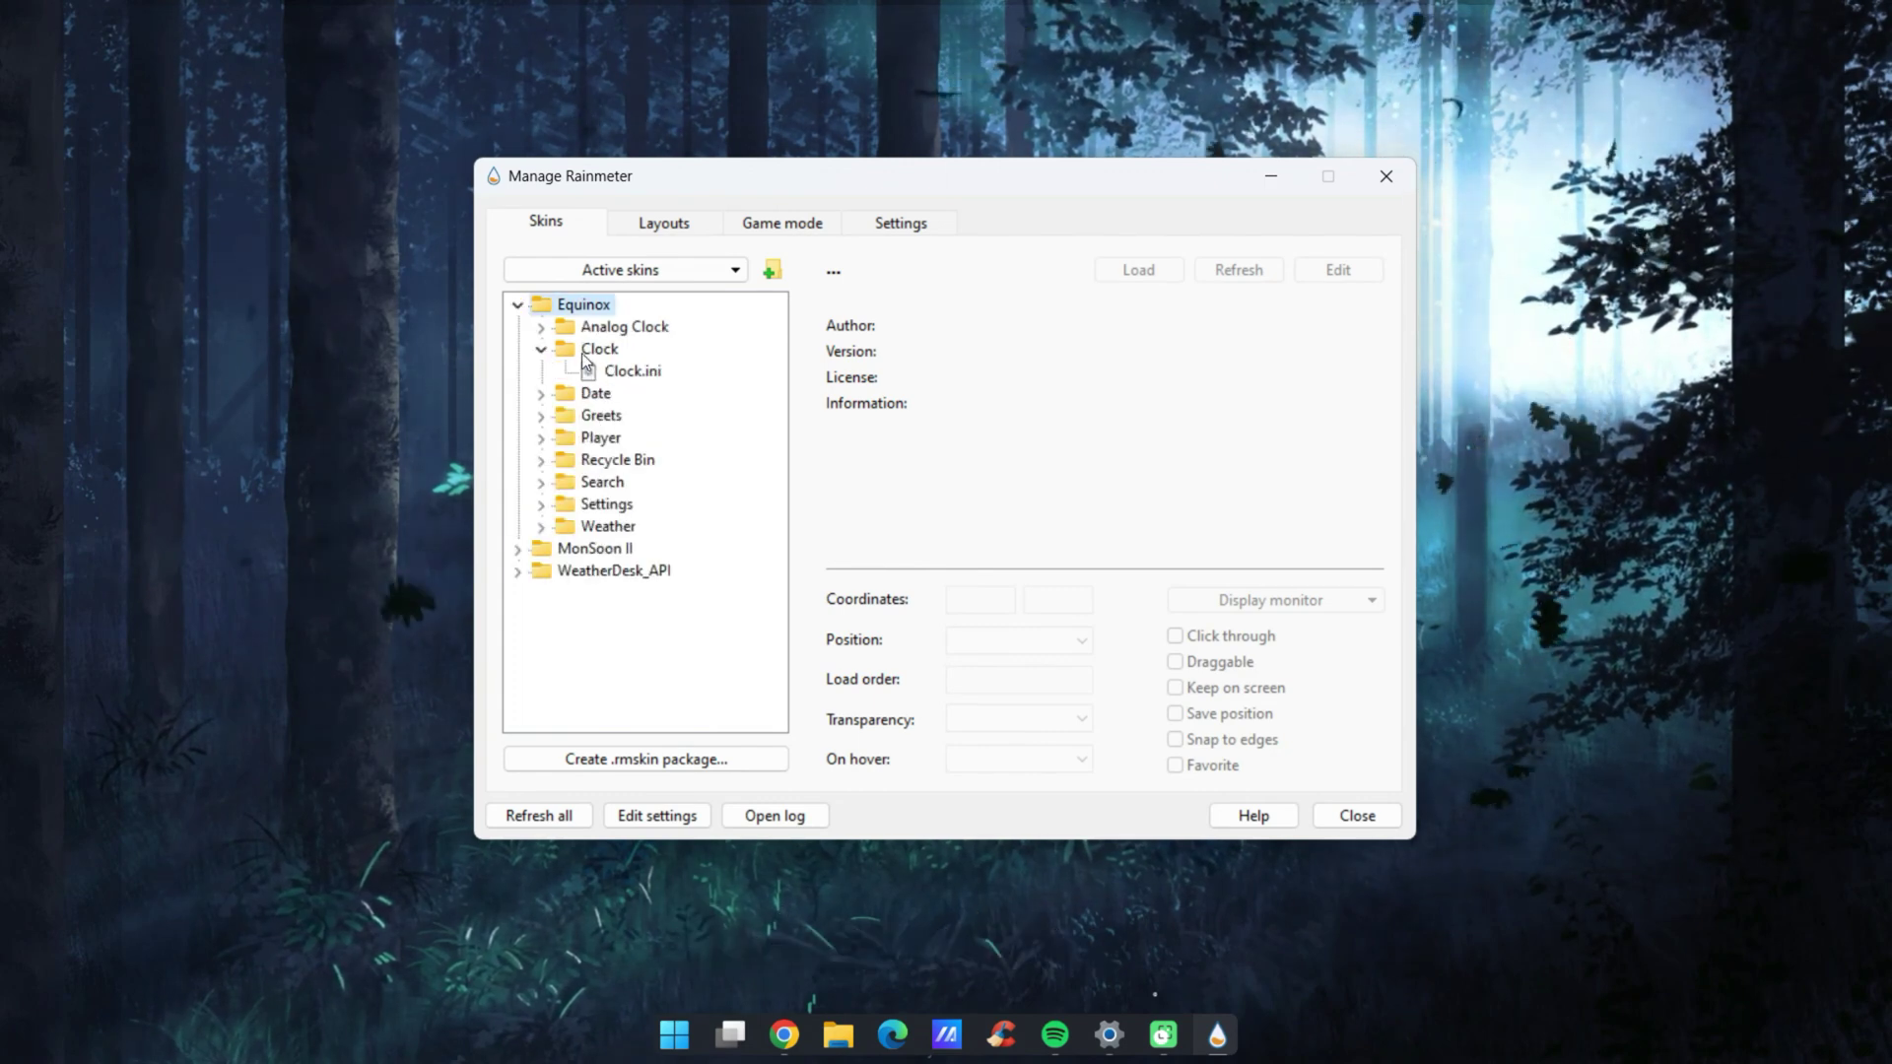
double_click(618, 374)
left_click_drag(886, 170, 515, 155)
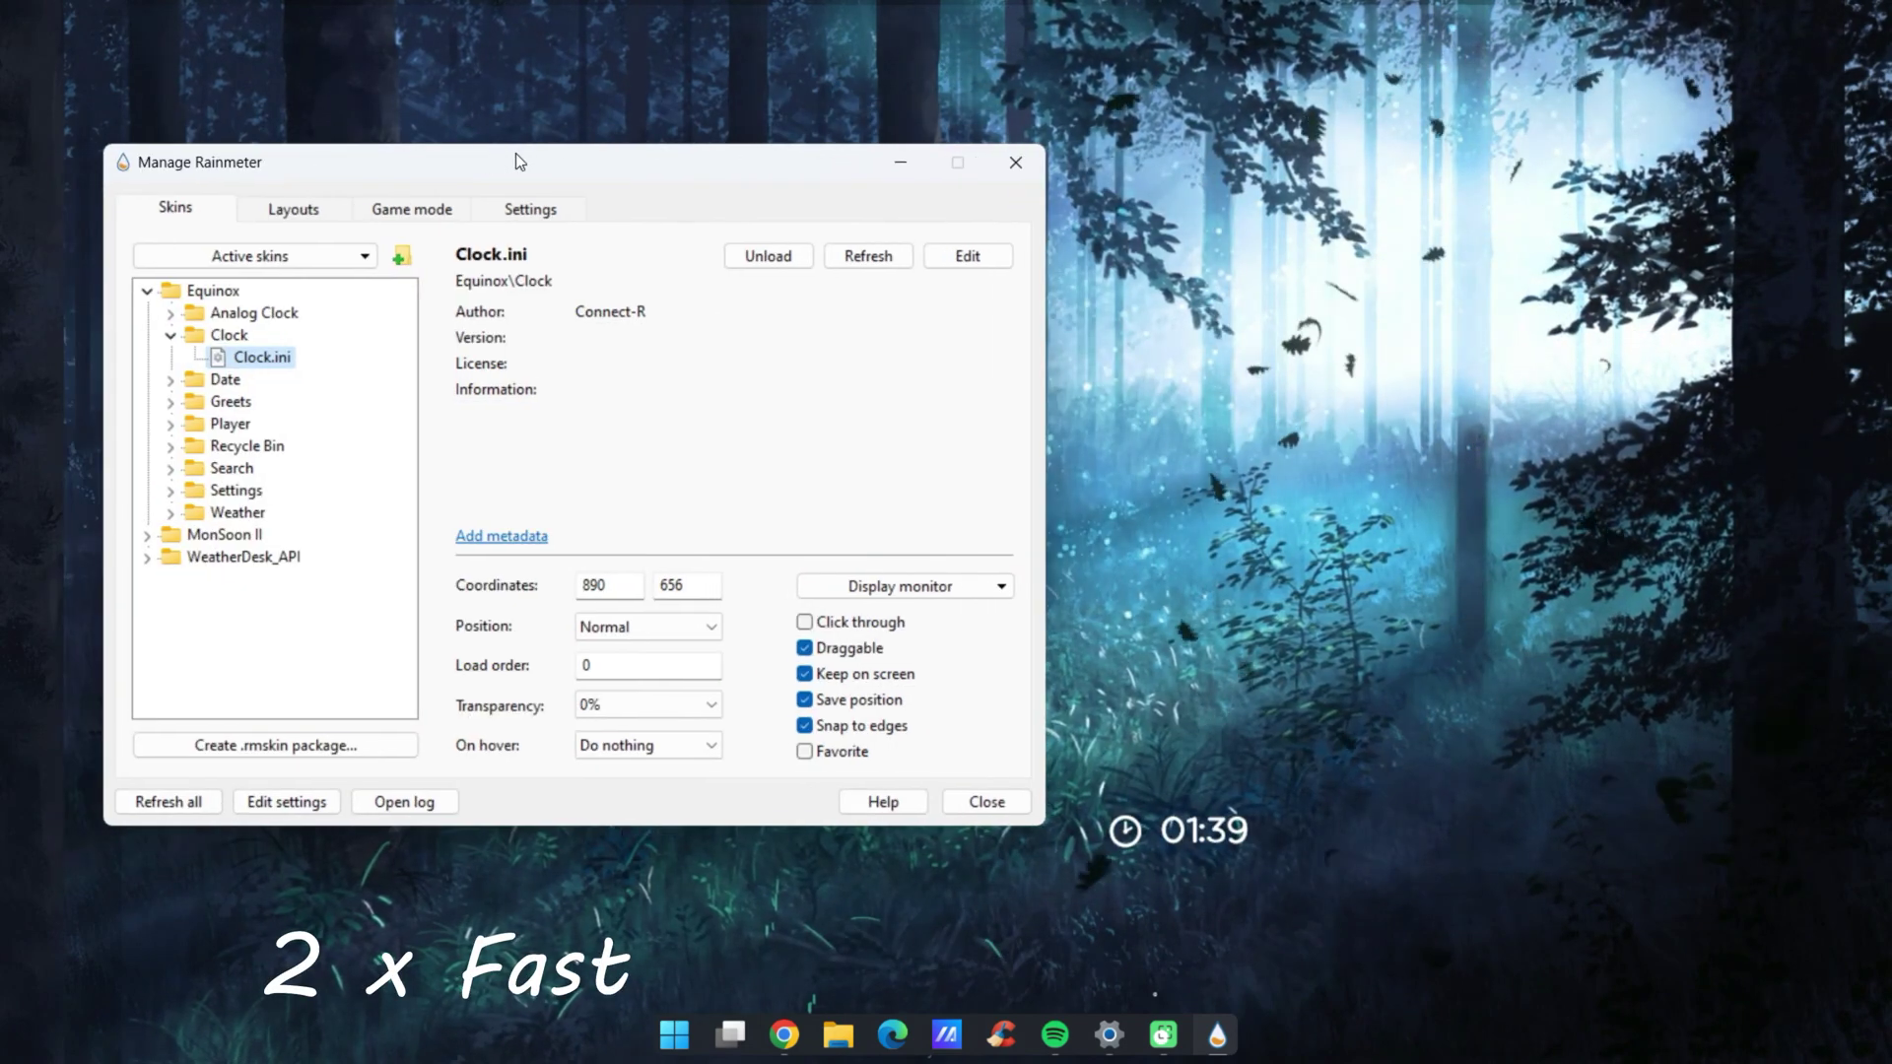
Load the Equinox Date.ini skin and place it near the desktop's upper edge, at about X 407, Y 25
left_click(171, 380)
double_click(258, 401)
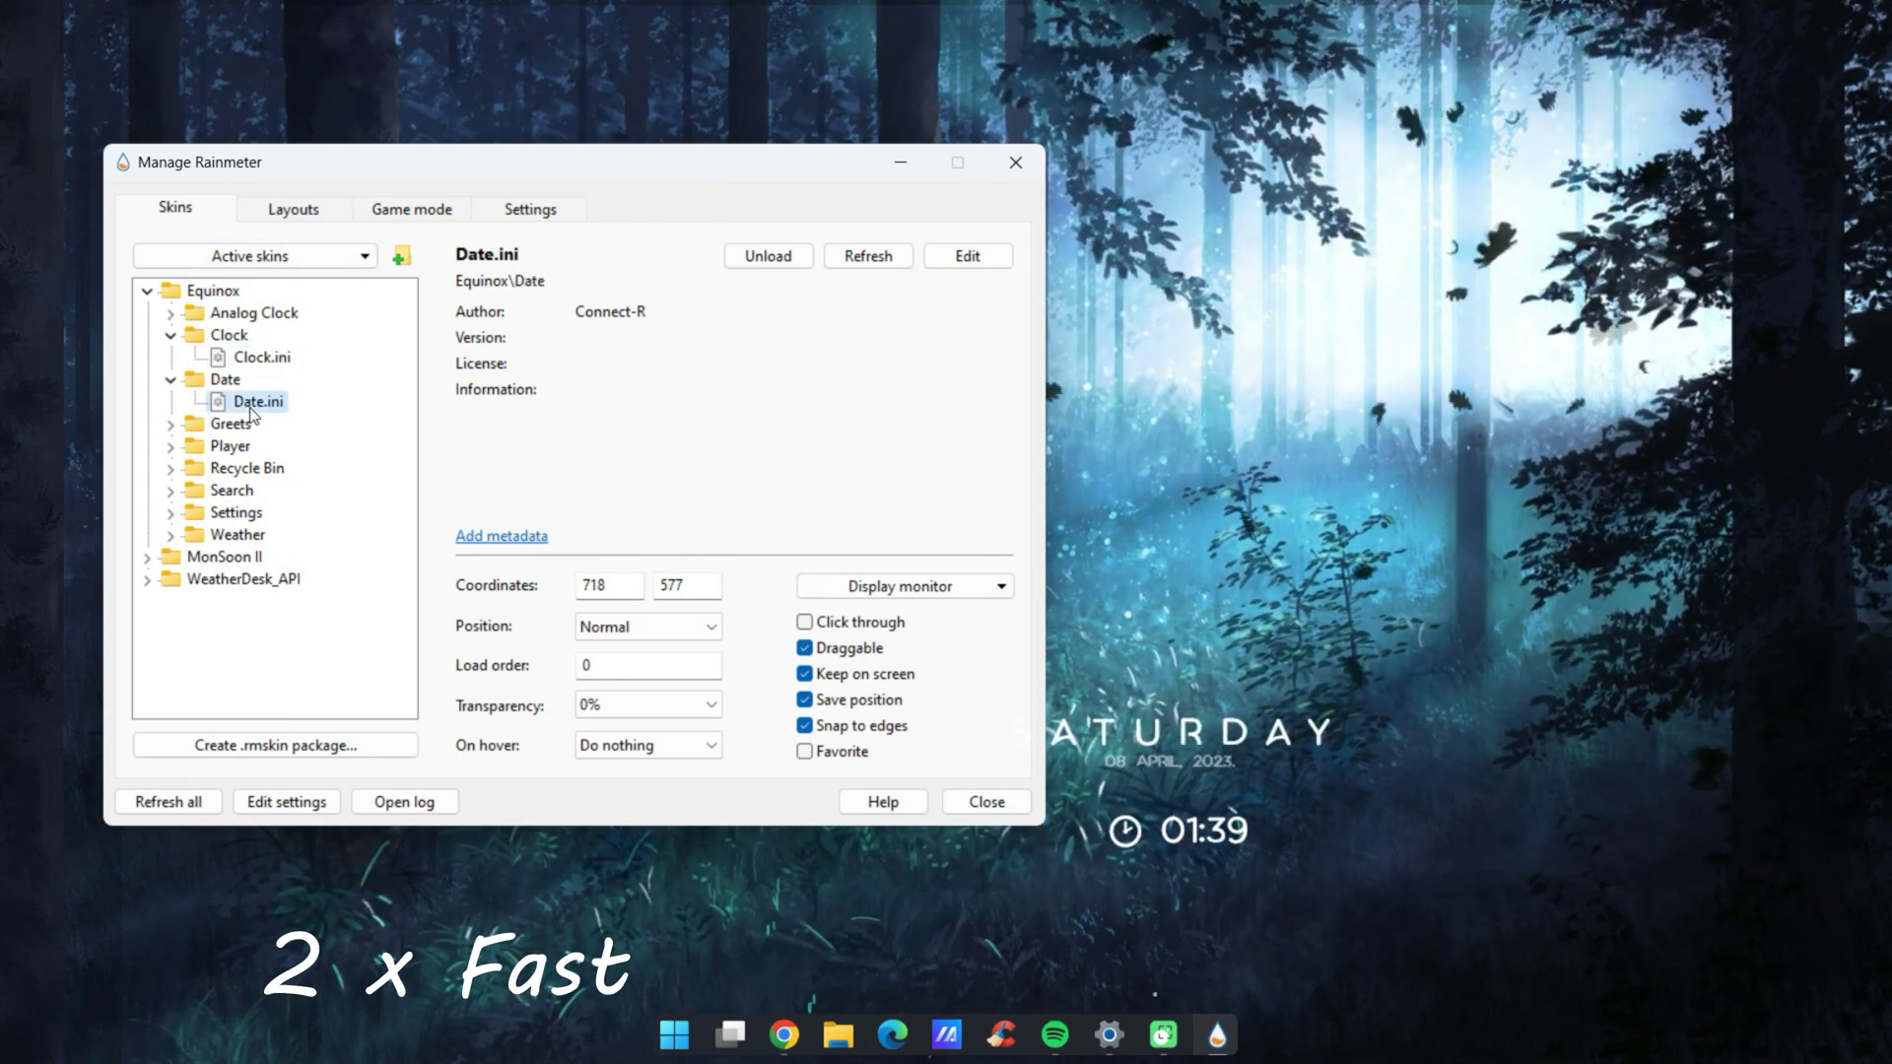
left_click_drag(1177, 739, 784, 59)
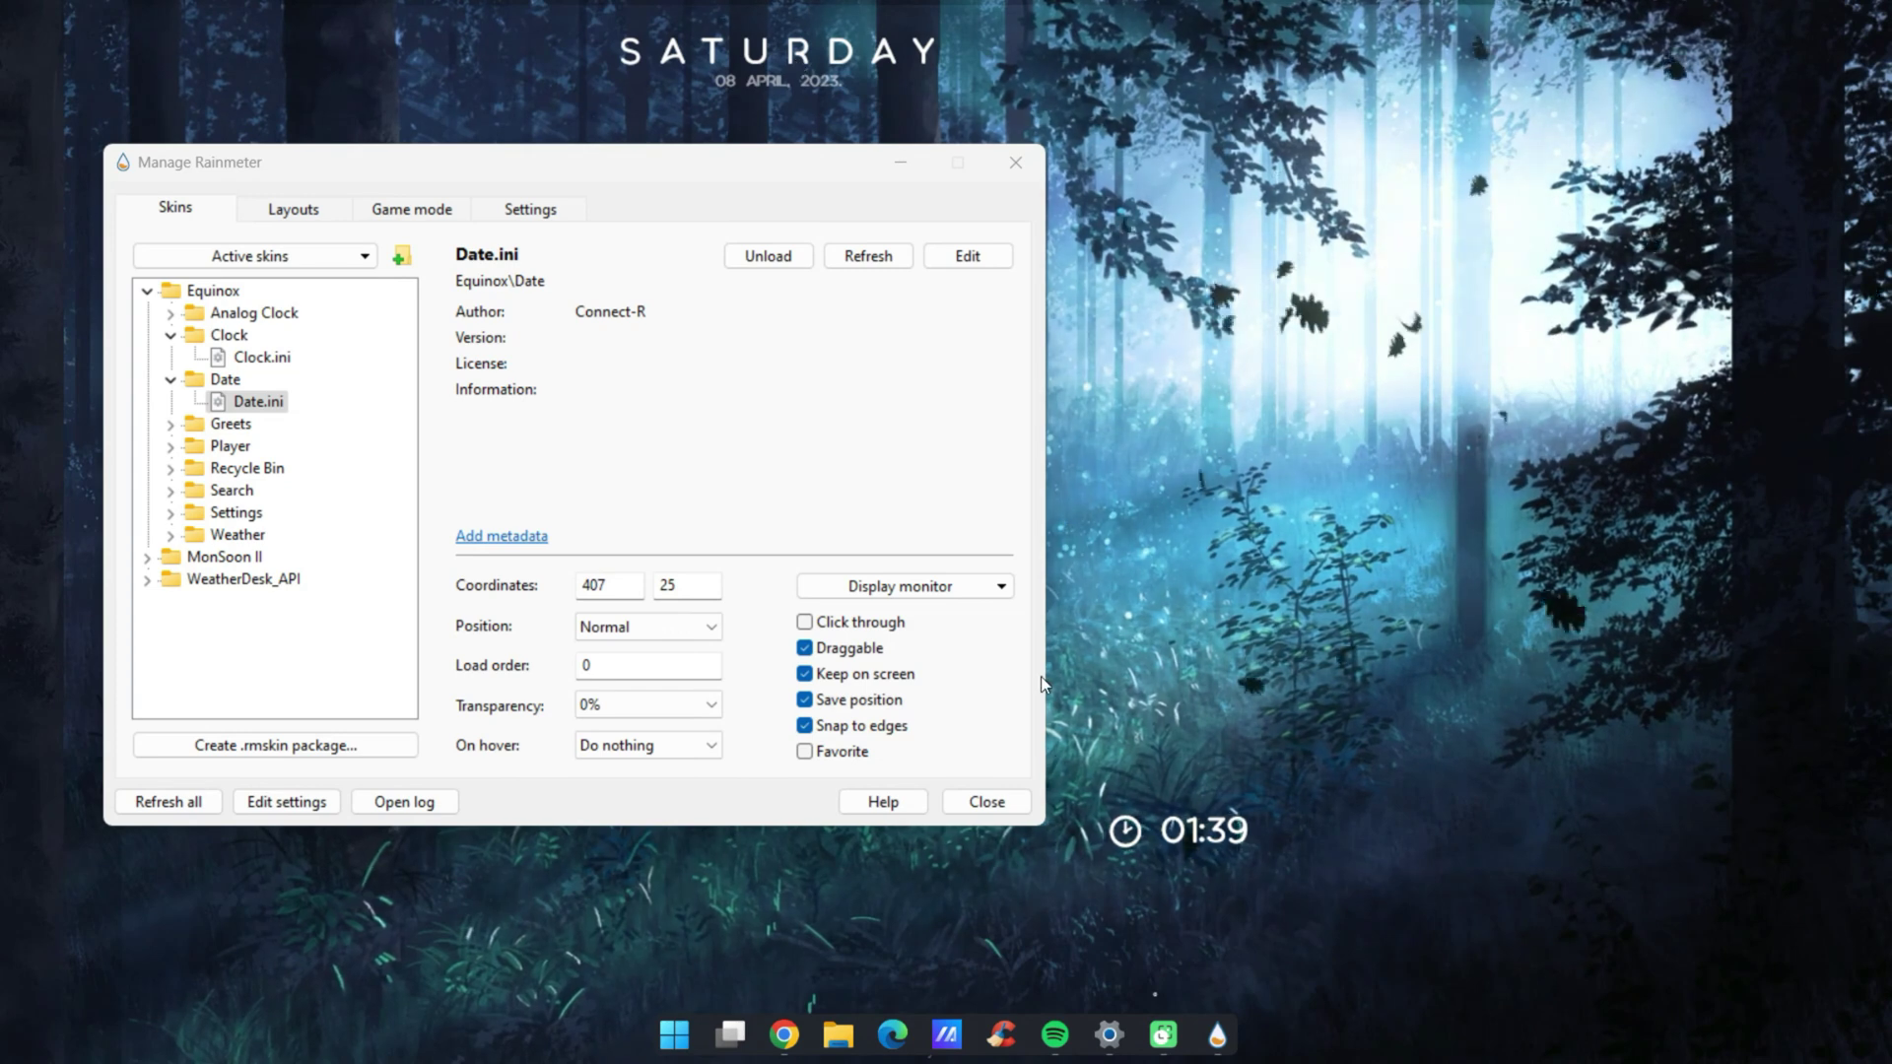
Load the Equinox skins Recycle Bin.ini, Search.ini and Weather.ini
left_click(170, 469)
double_click(280, 490)
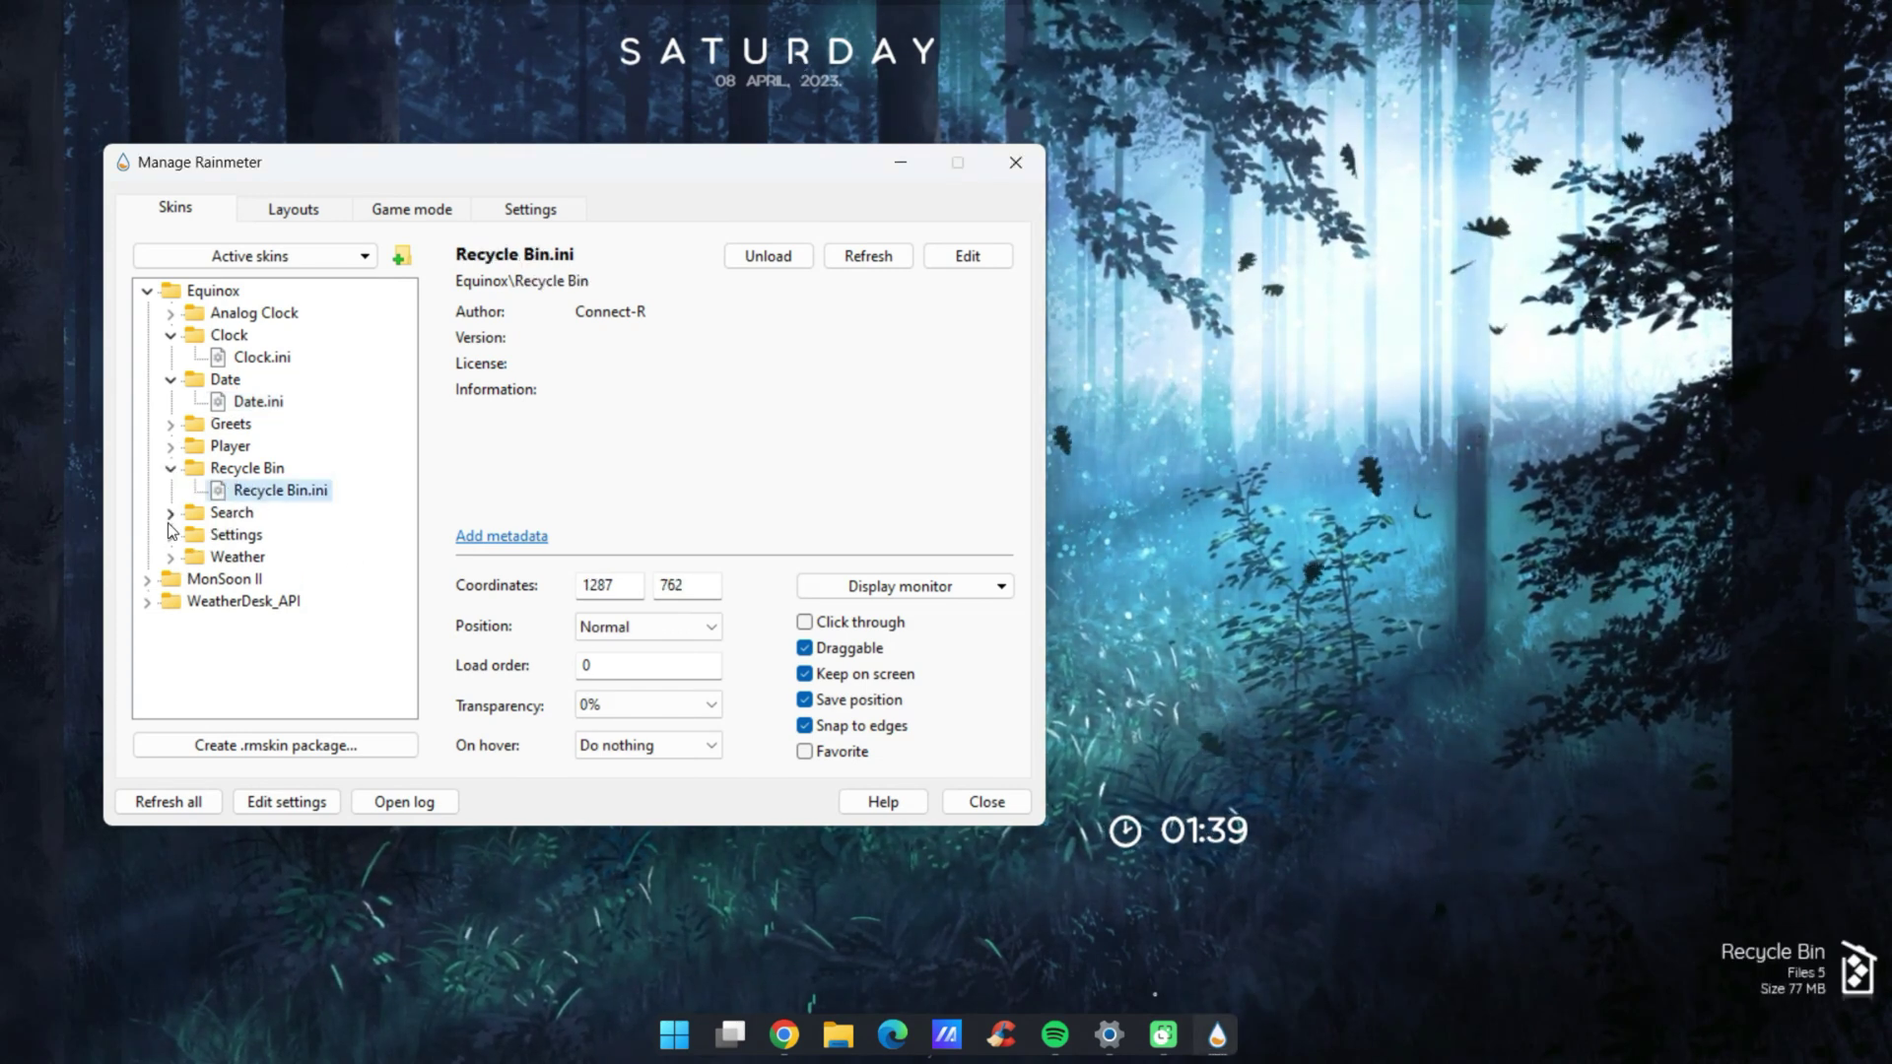
left_click(170, 513)
double_click(265, 534)
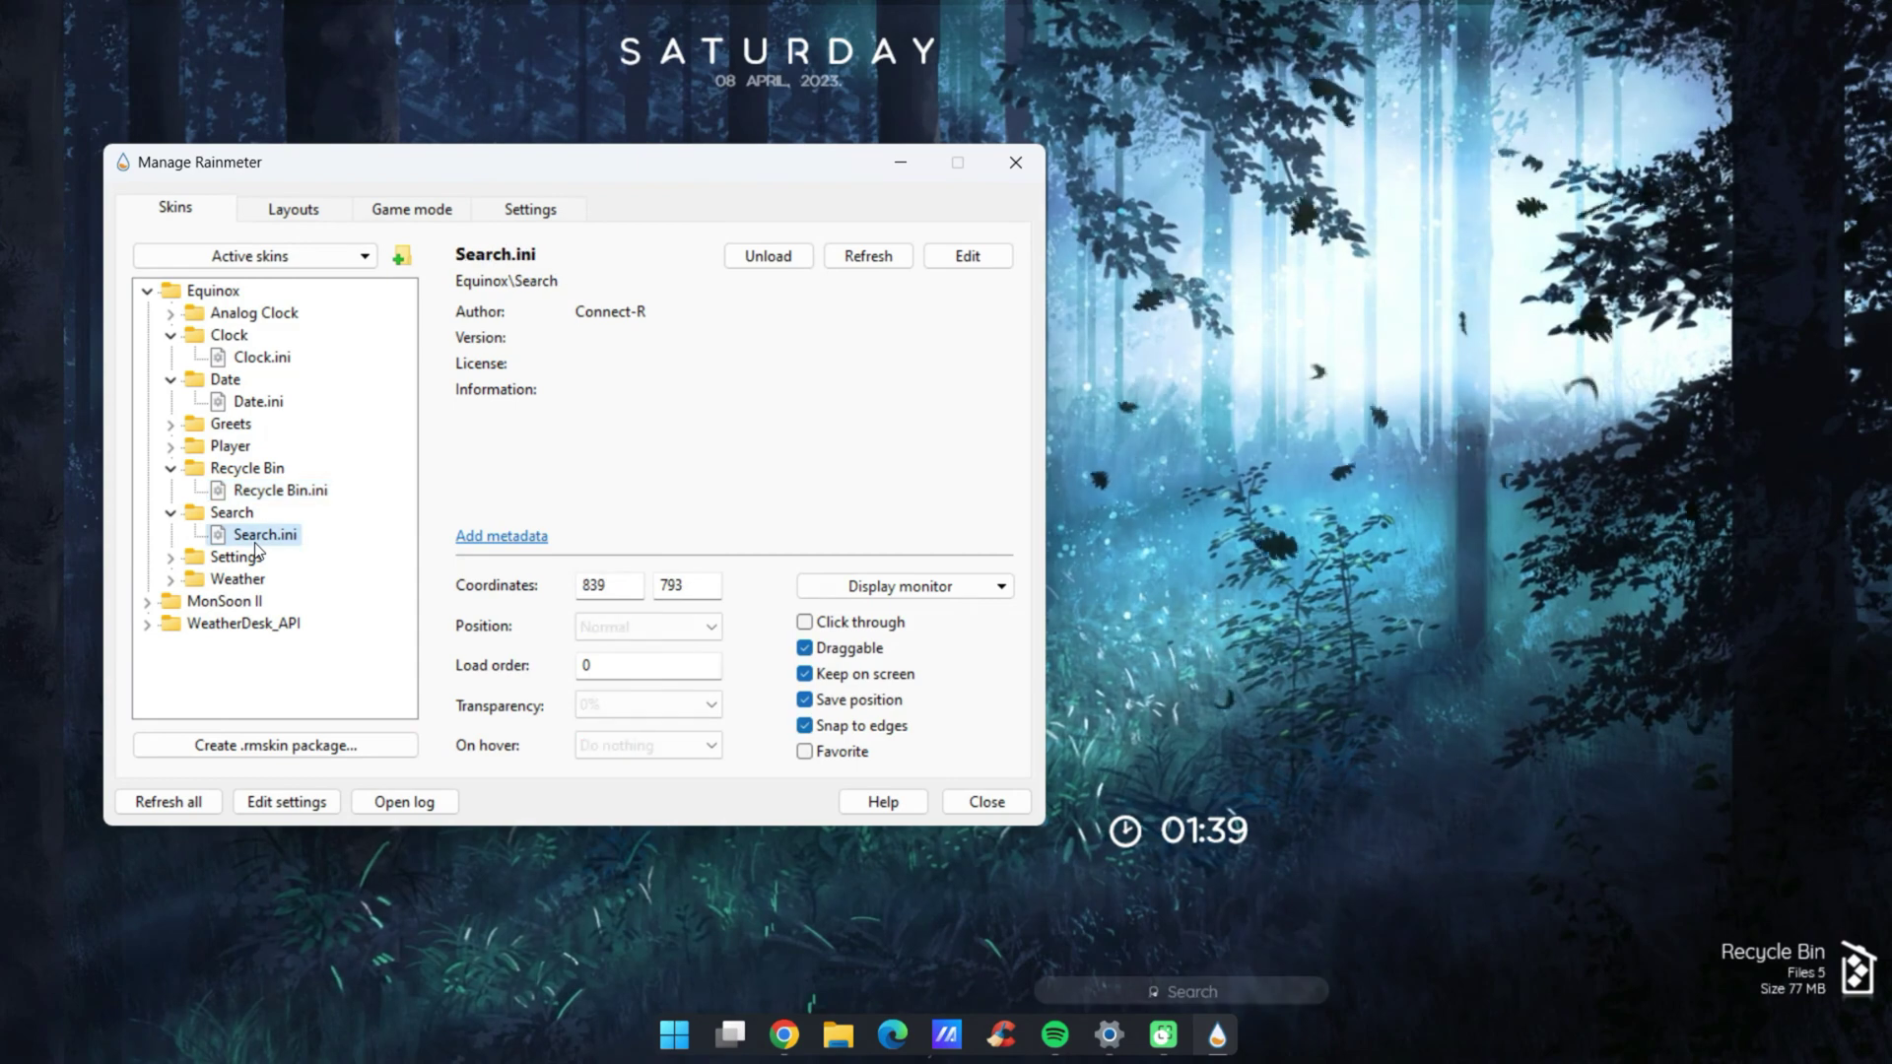
left_click(170, 579)
left_click(260, 611)
double_click(260, 603)
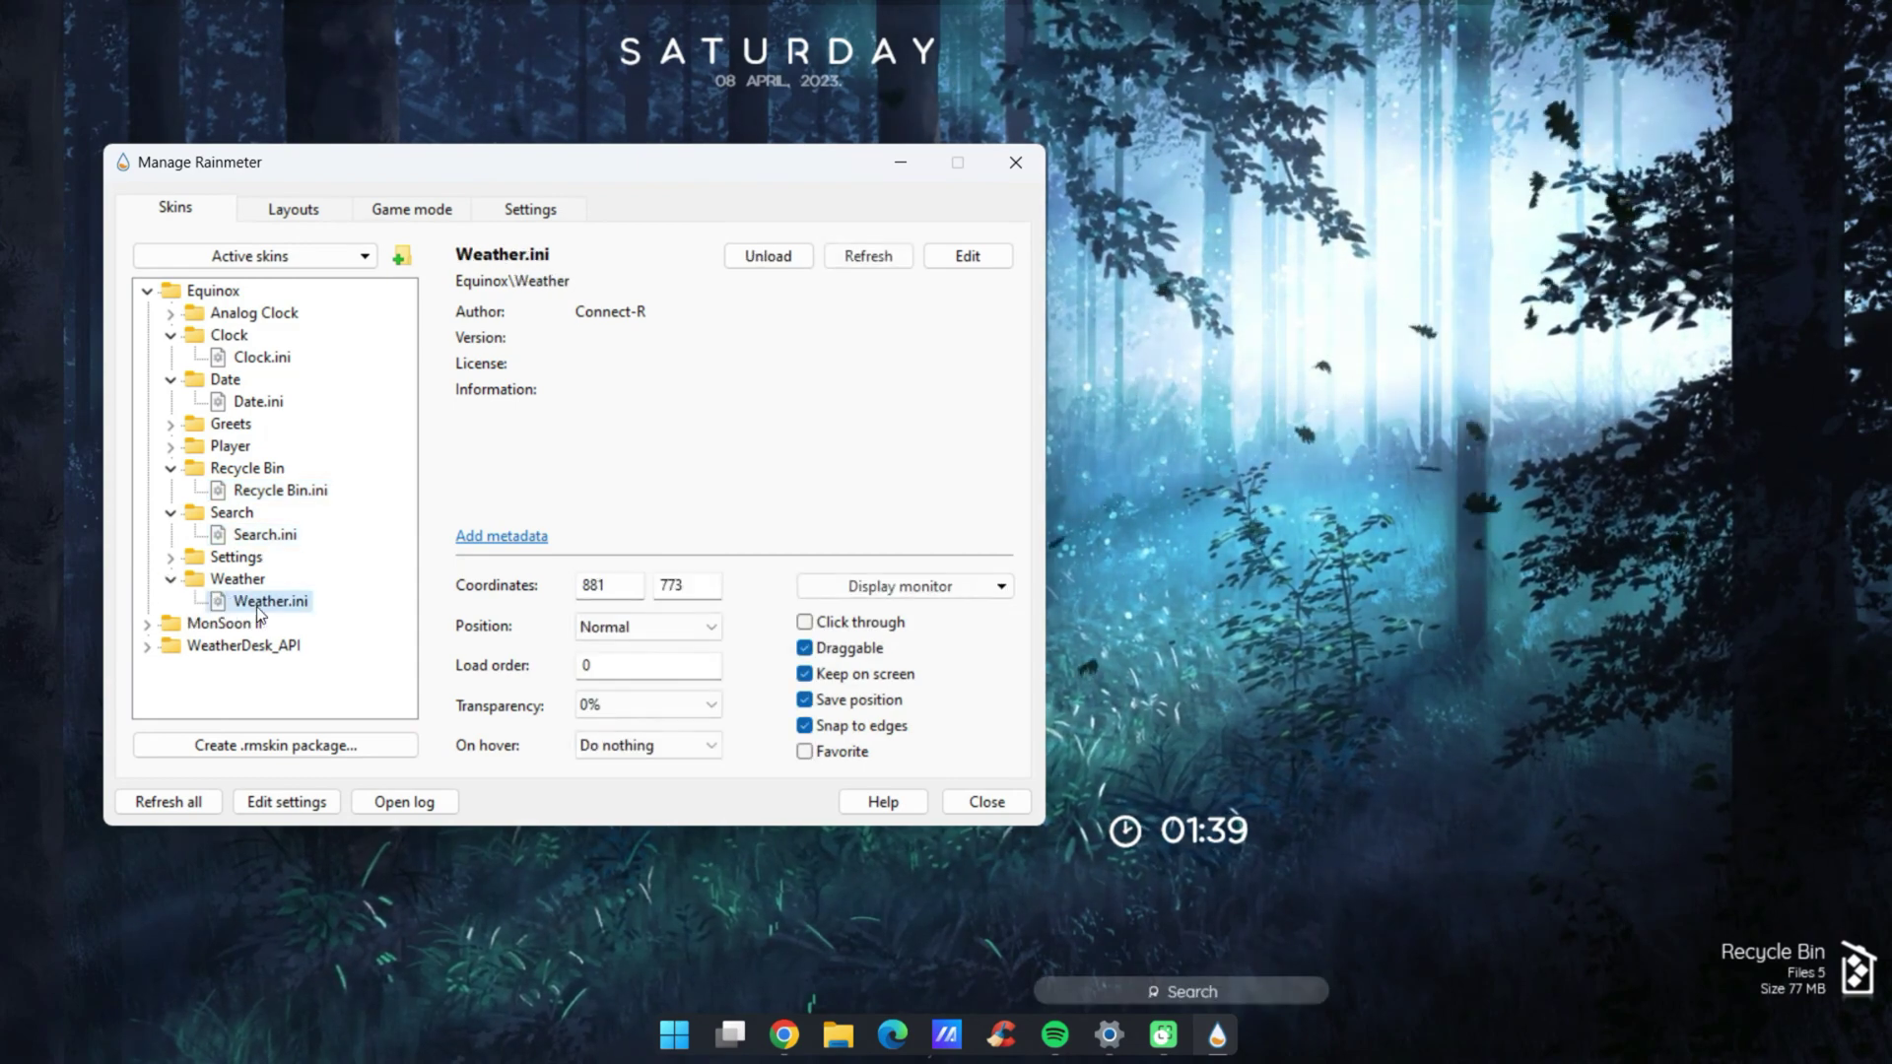
Load HDD C.ini from the CPU folder of the MonSoon II skins
left_click(147, 291)
left_click(148, 314)
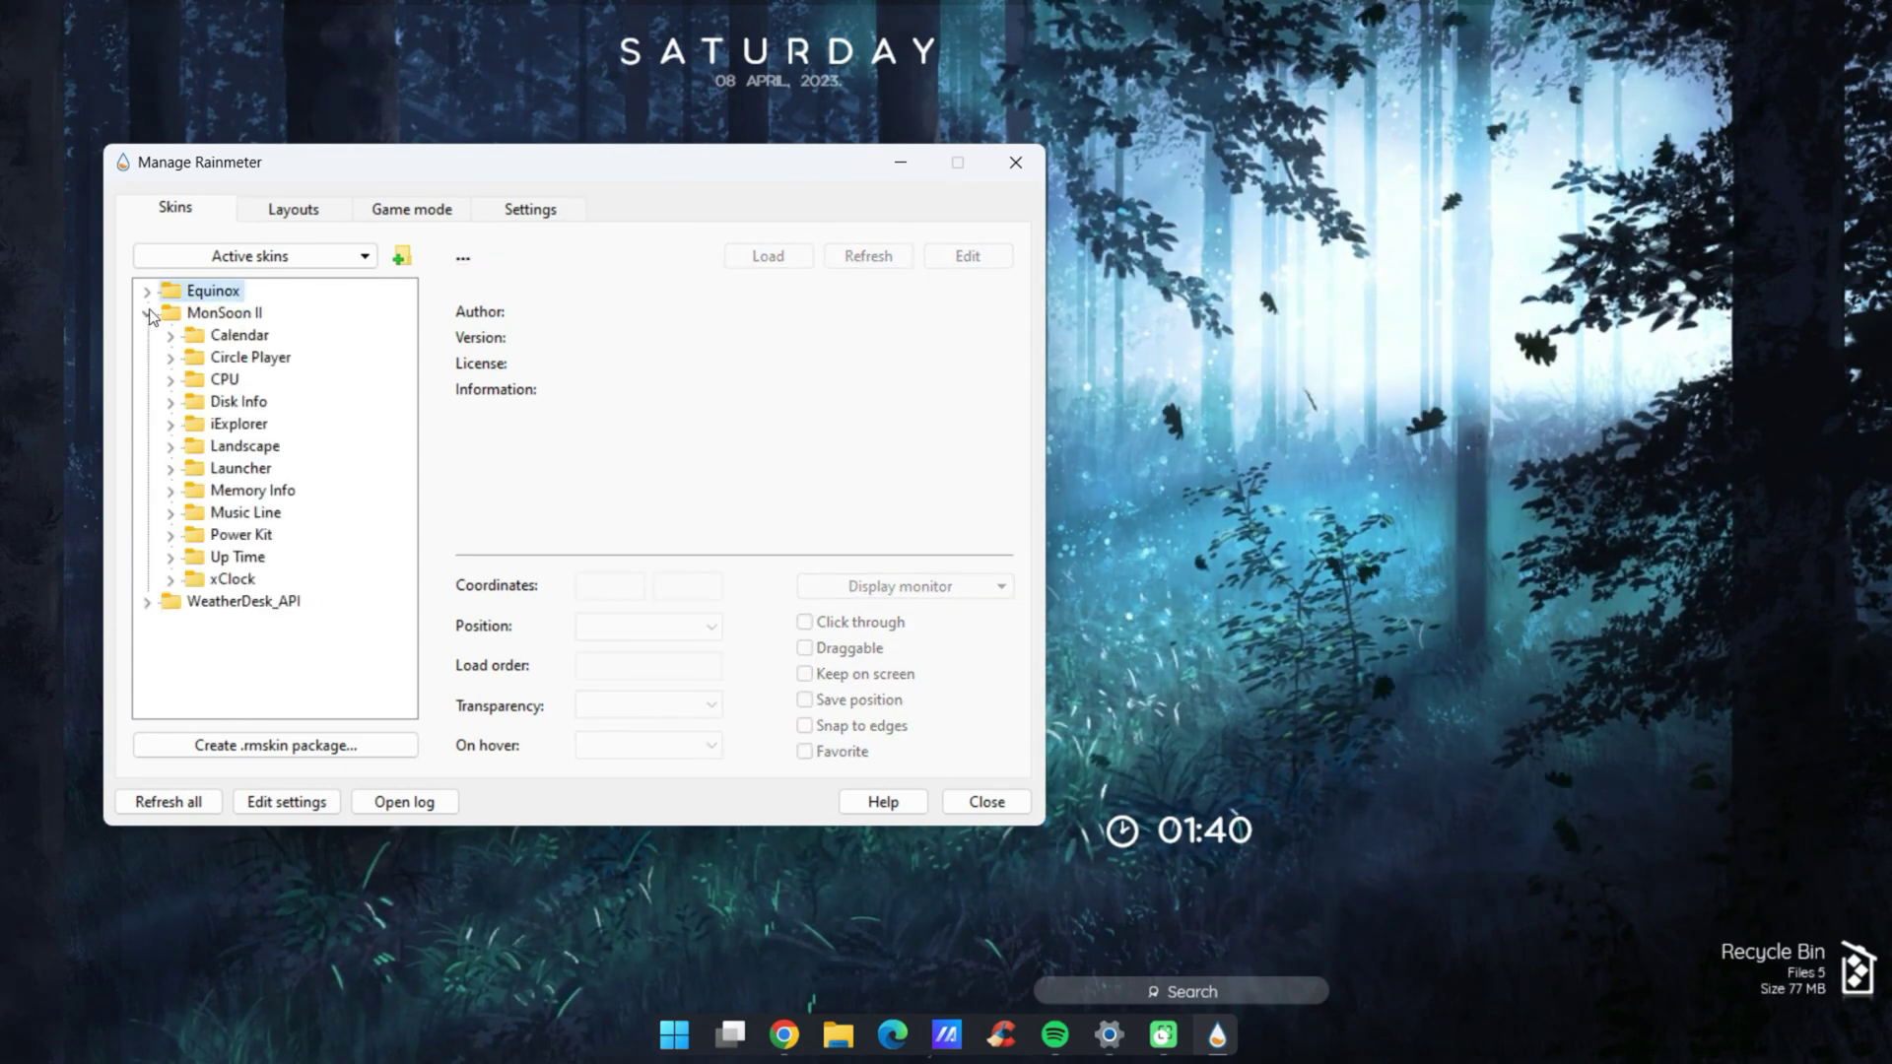
left_click(170, 381)
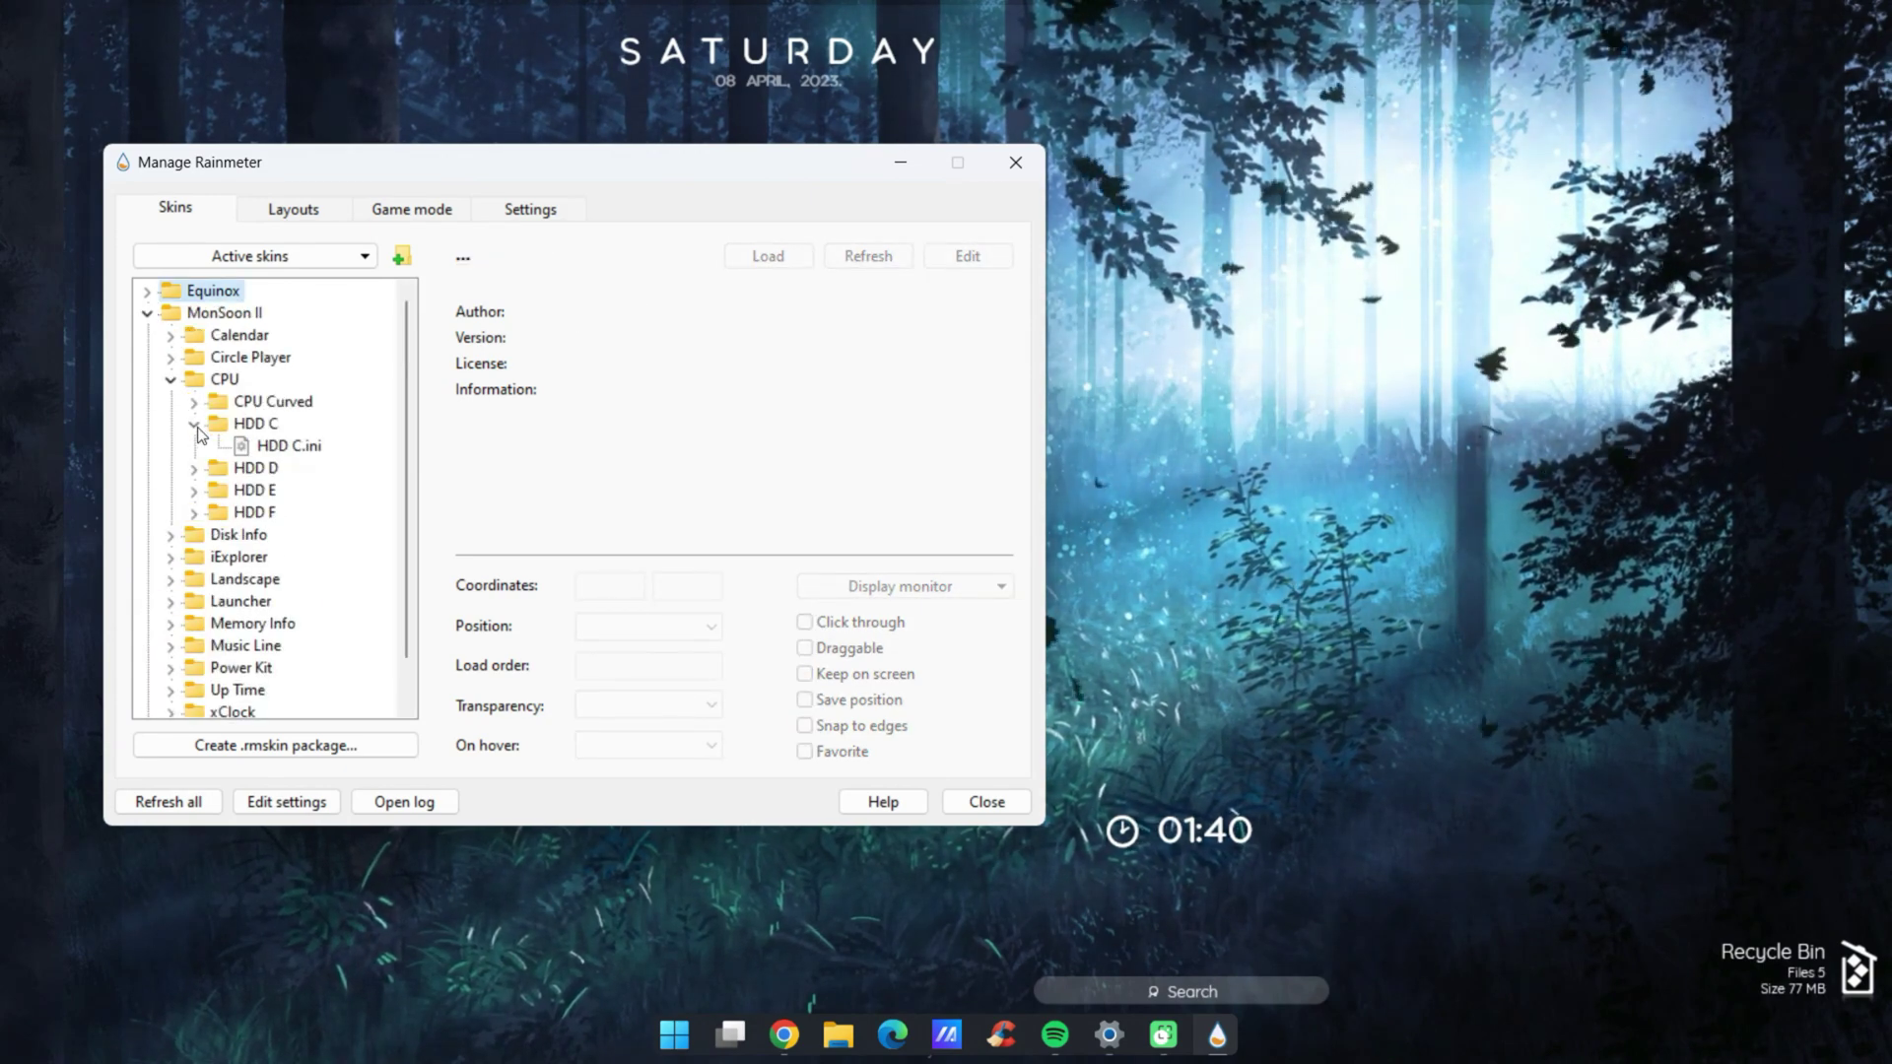
double_click(269, 448)
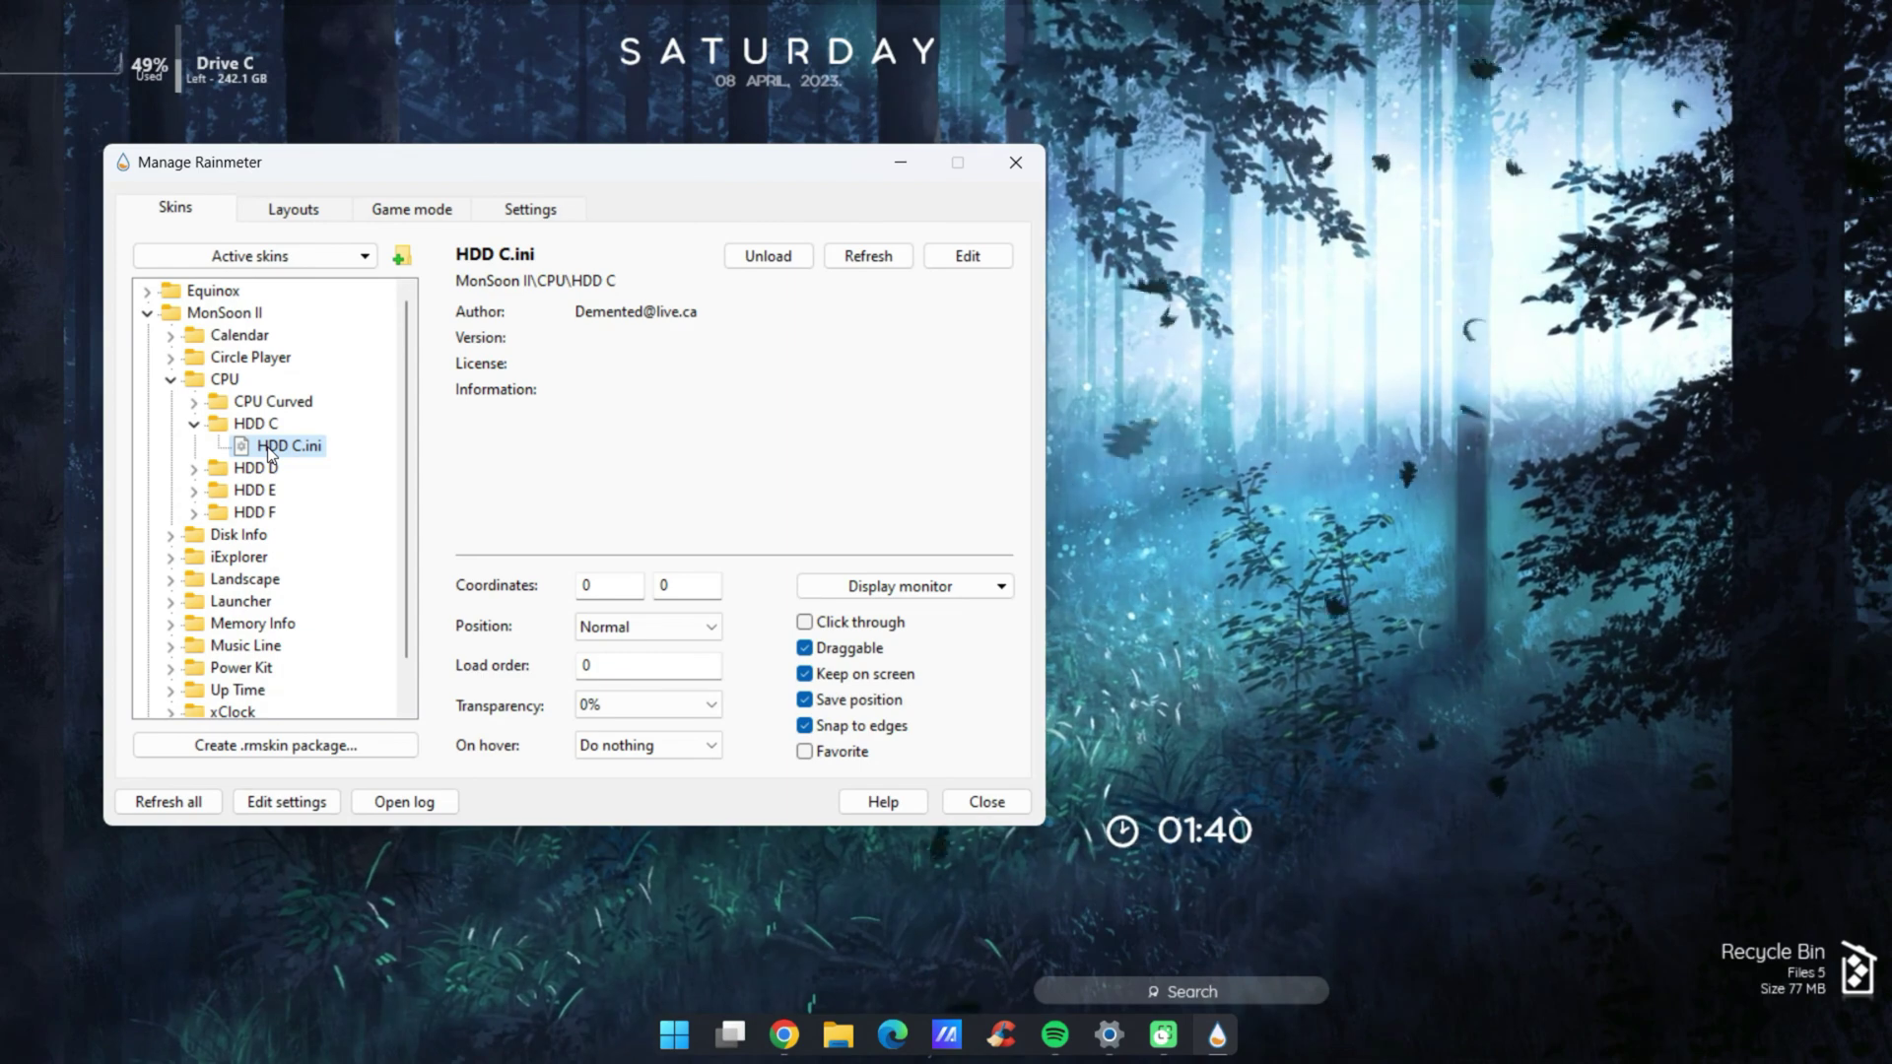
Load the Power I White.ini skin from MonSoon II's Power Kit folder
scroll(173, 566, "down", 1)
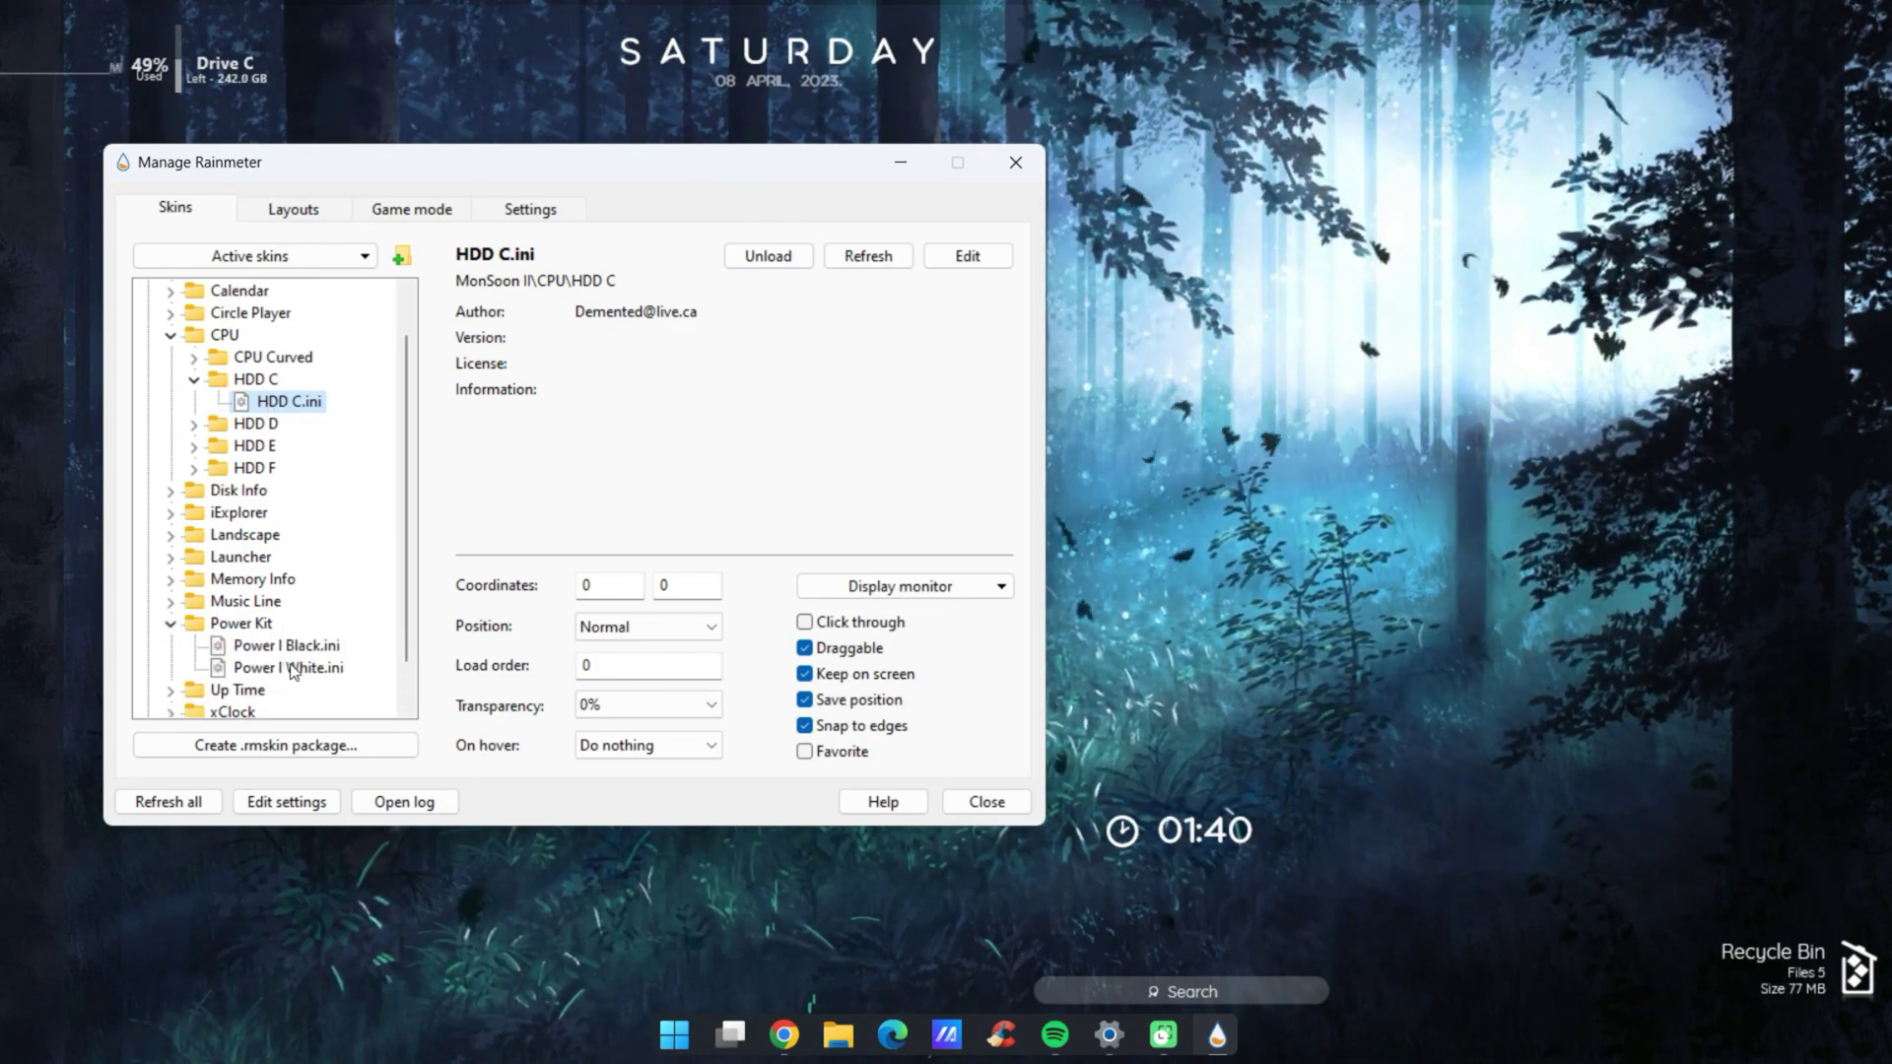
double_click(272, 669)
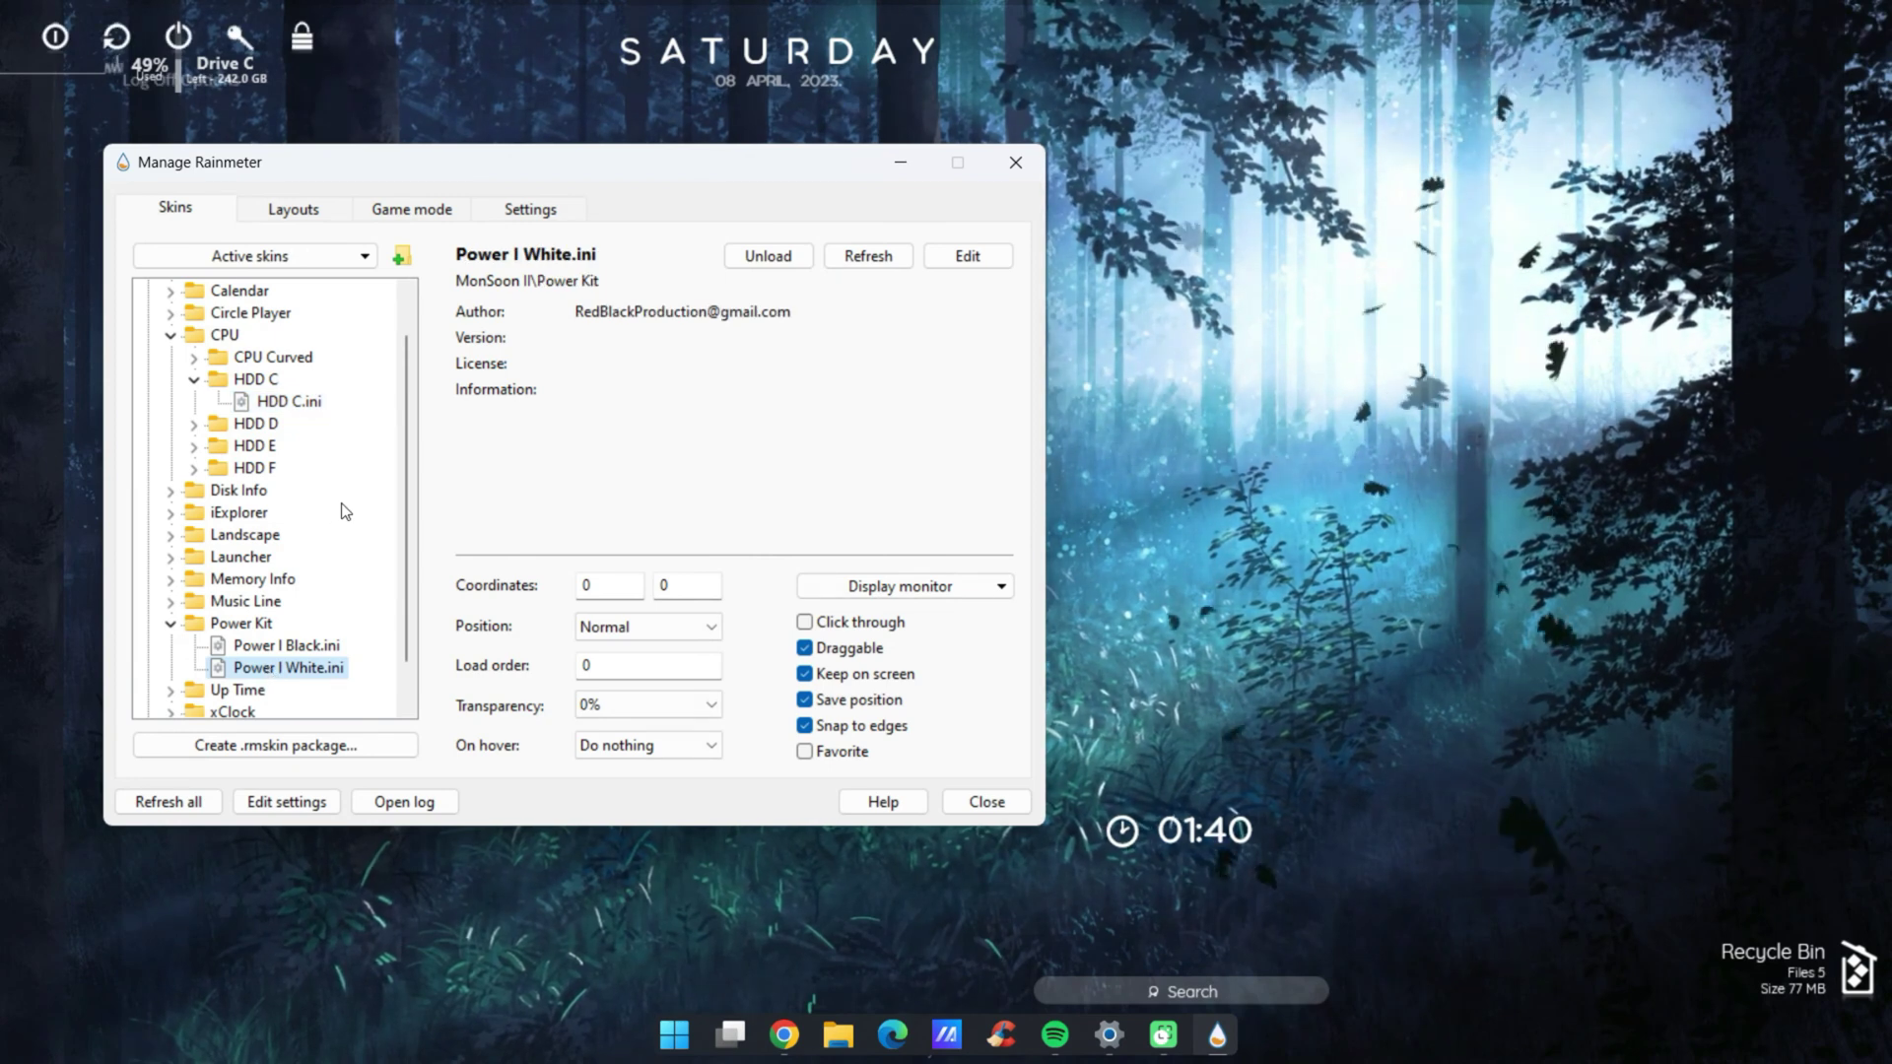
scroll(345, 511, "down", 1)
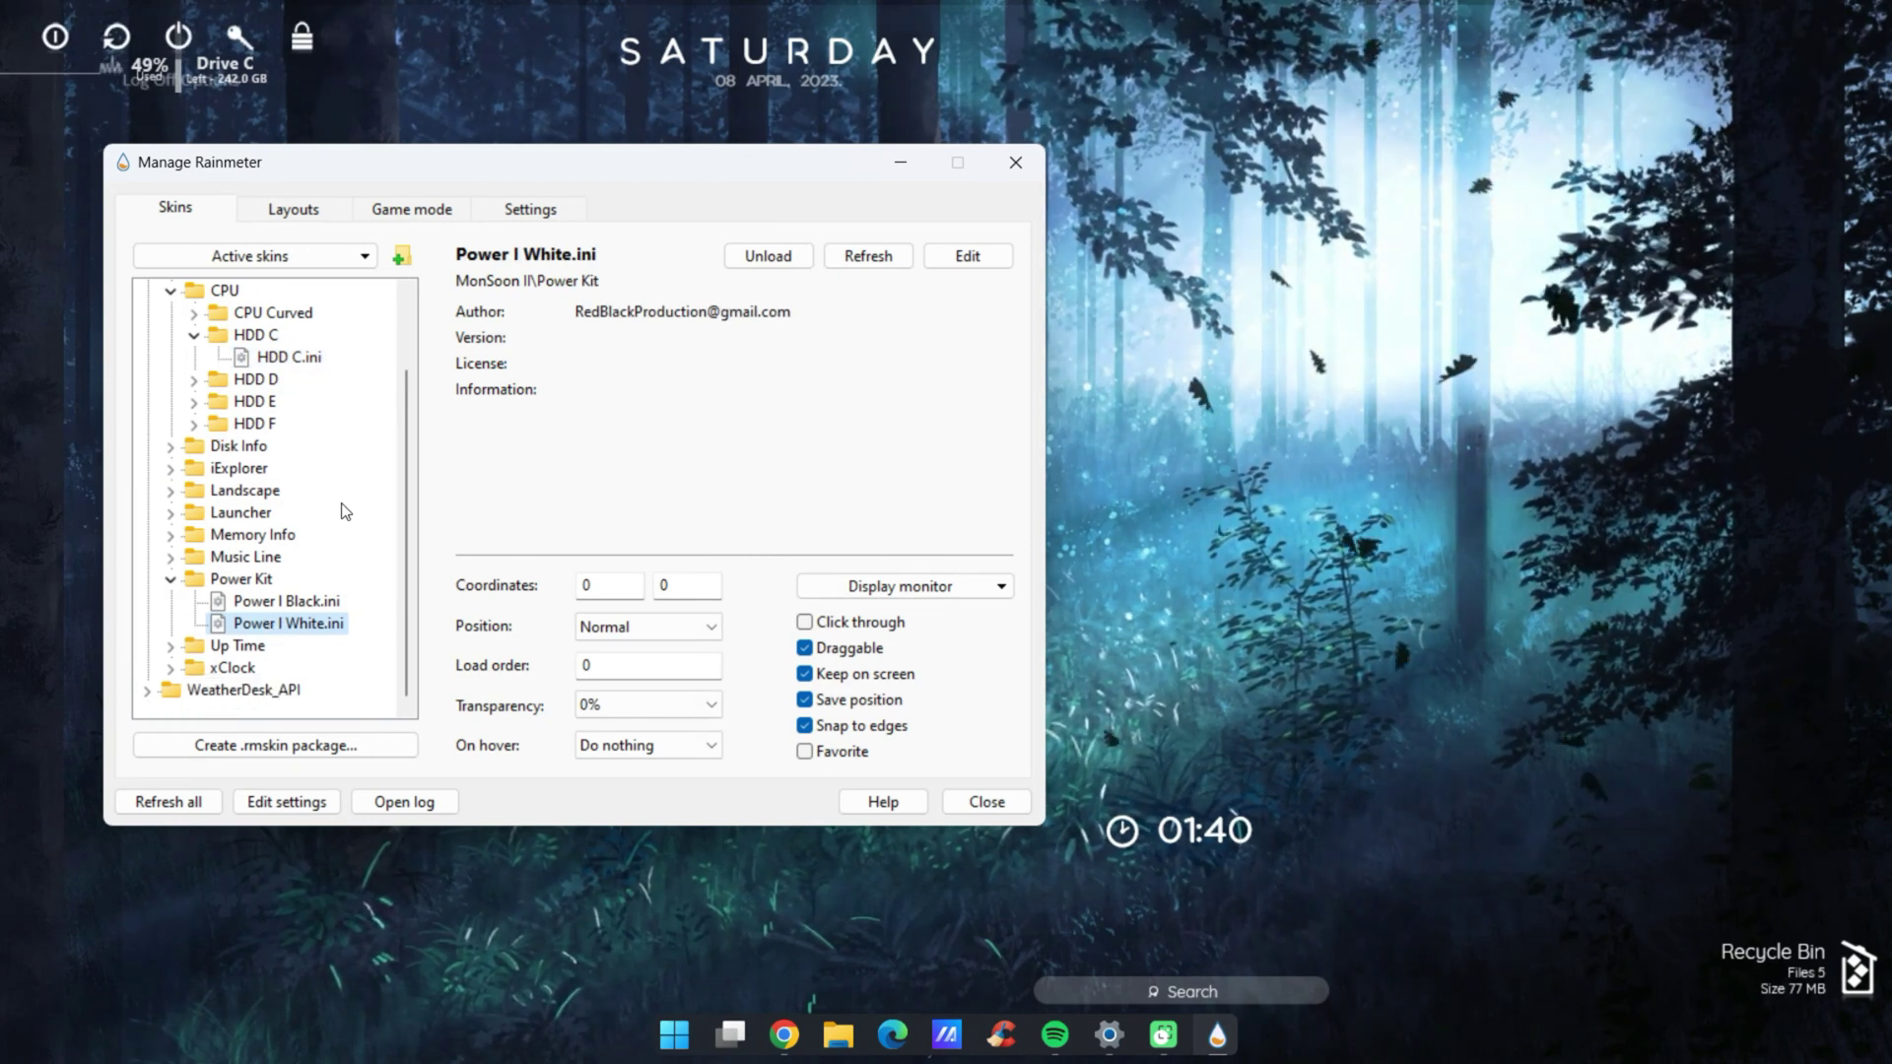
scroll(338, 490, "up", 2)
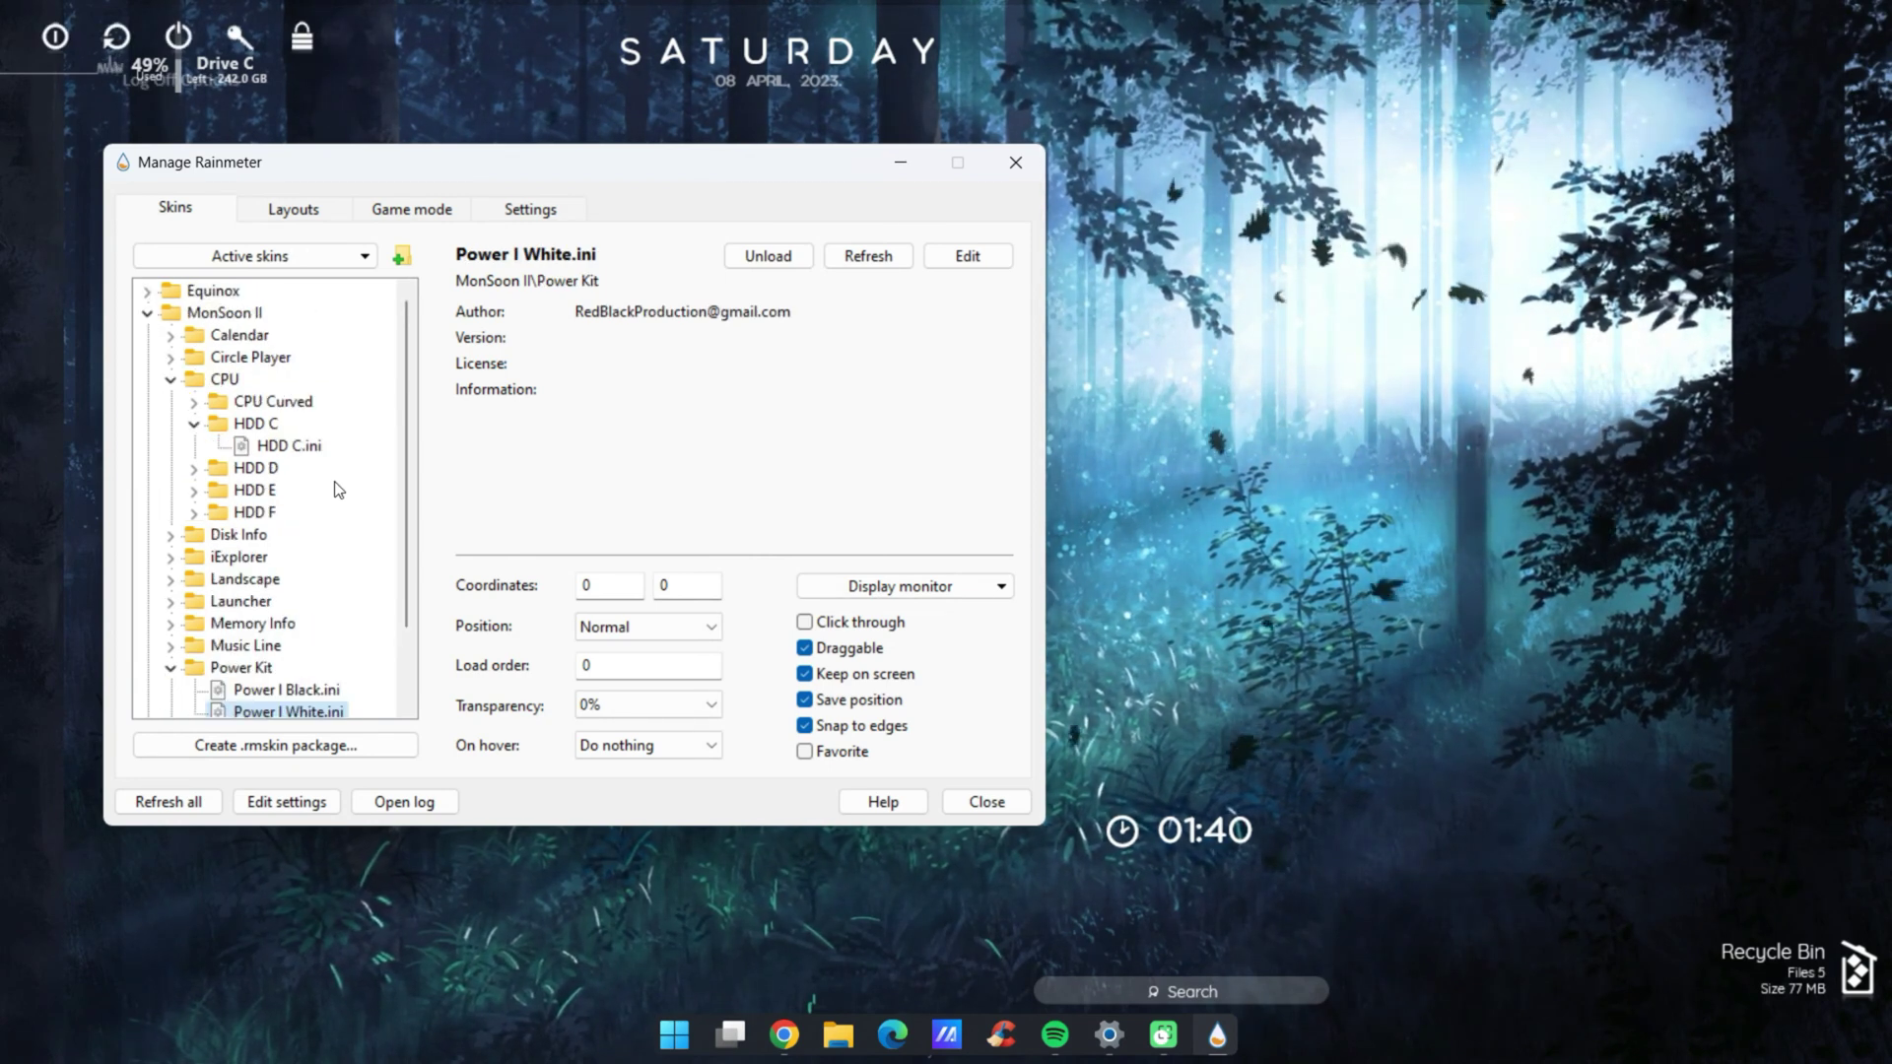
Load the WeatherDesk.ini skin from WeatherDesk_API and place it near the desktop's lower-left corner, at about X 39, Y 546
left_click(148, 314)
double_click(241, 404)
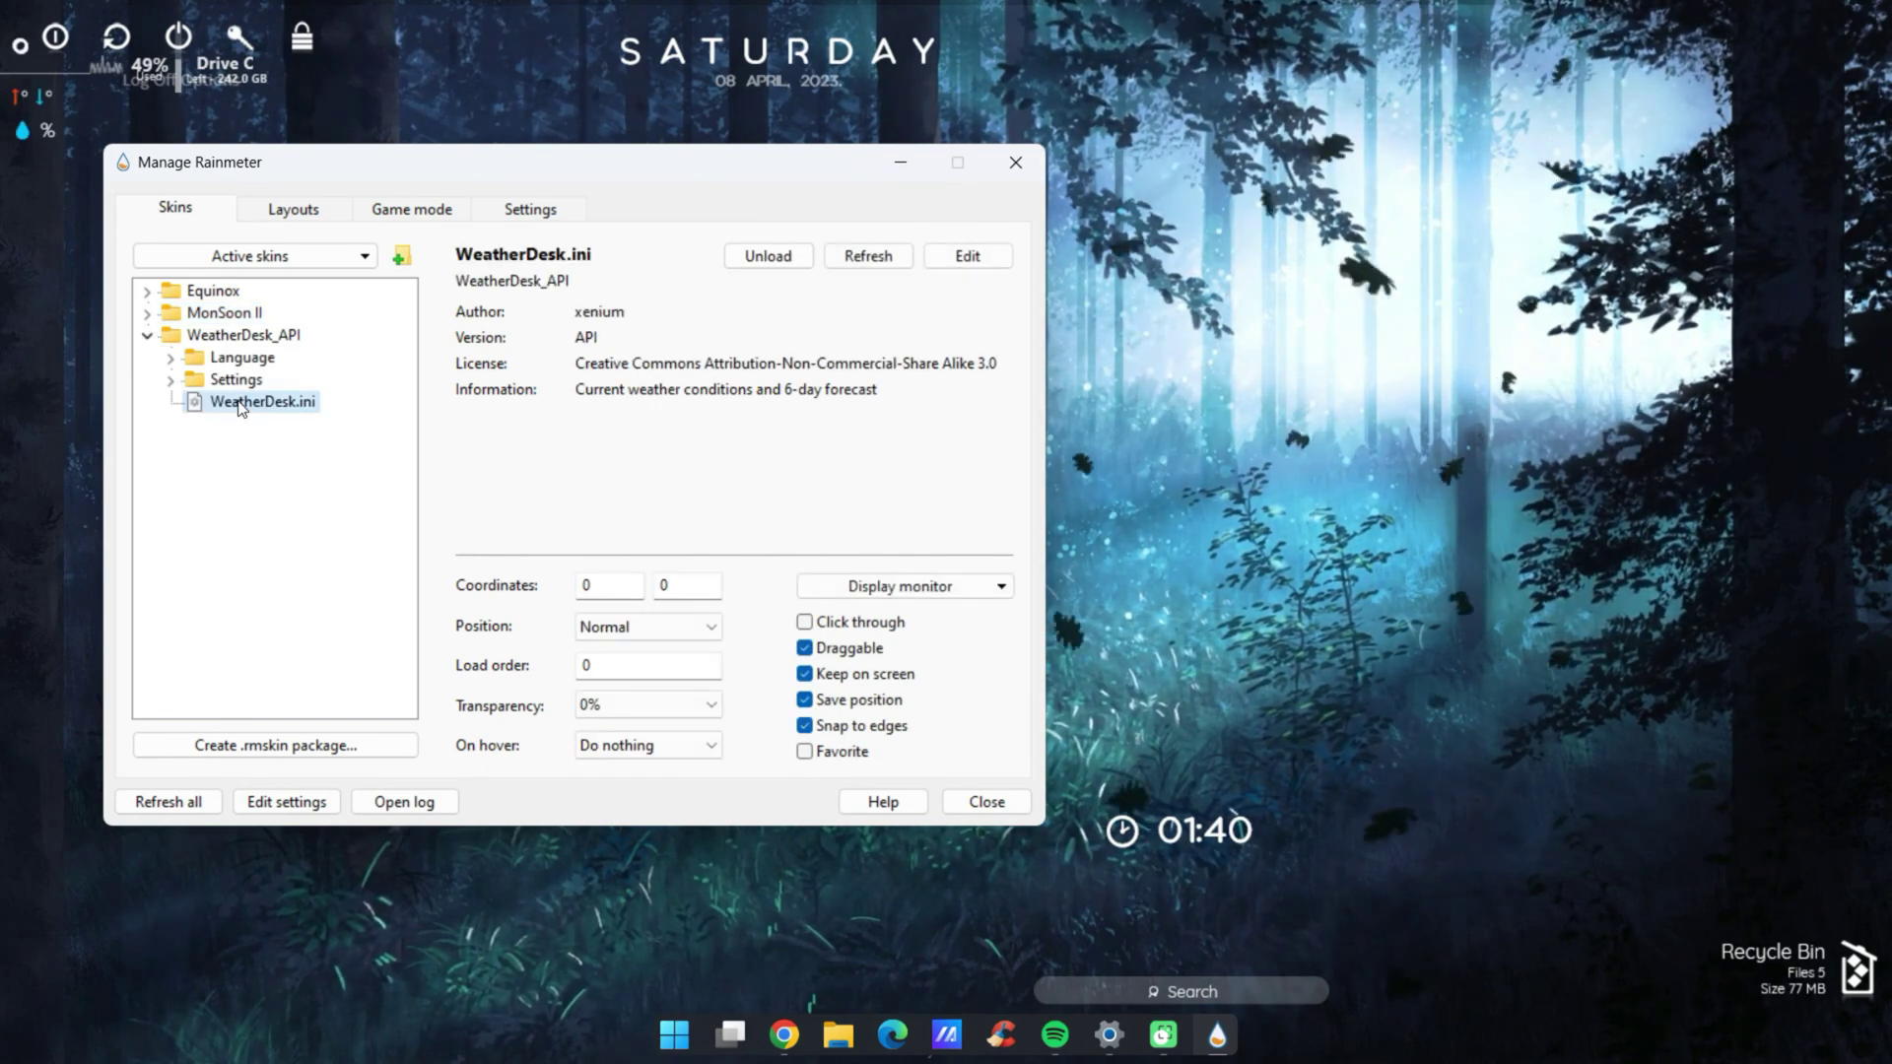
mouse_move(200, 110)
left_click_drag(200, 110, 249, 782)
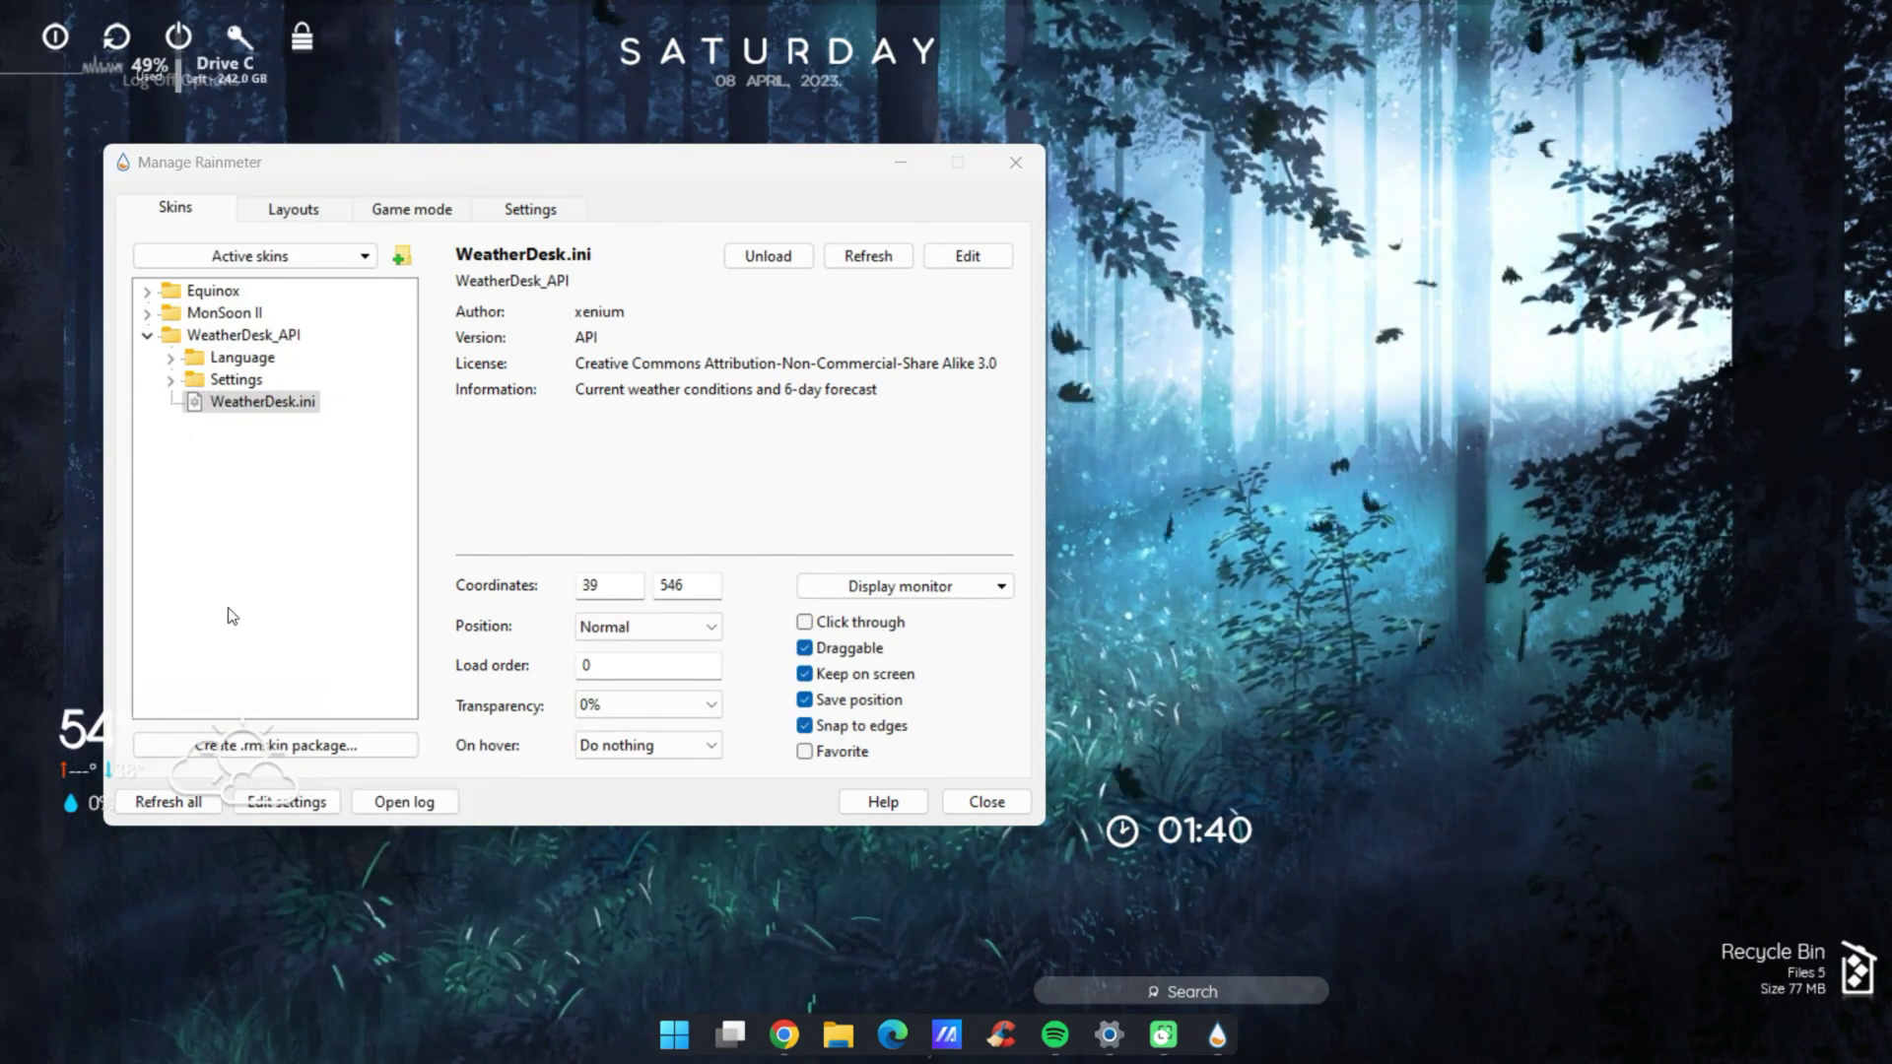
Open the WeatherDesk settings skin and replace its latitude with Dubai's value 25.204849, copied from LatLong.net in Chrome
double_click(243, 382)
double_click(280, 400)
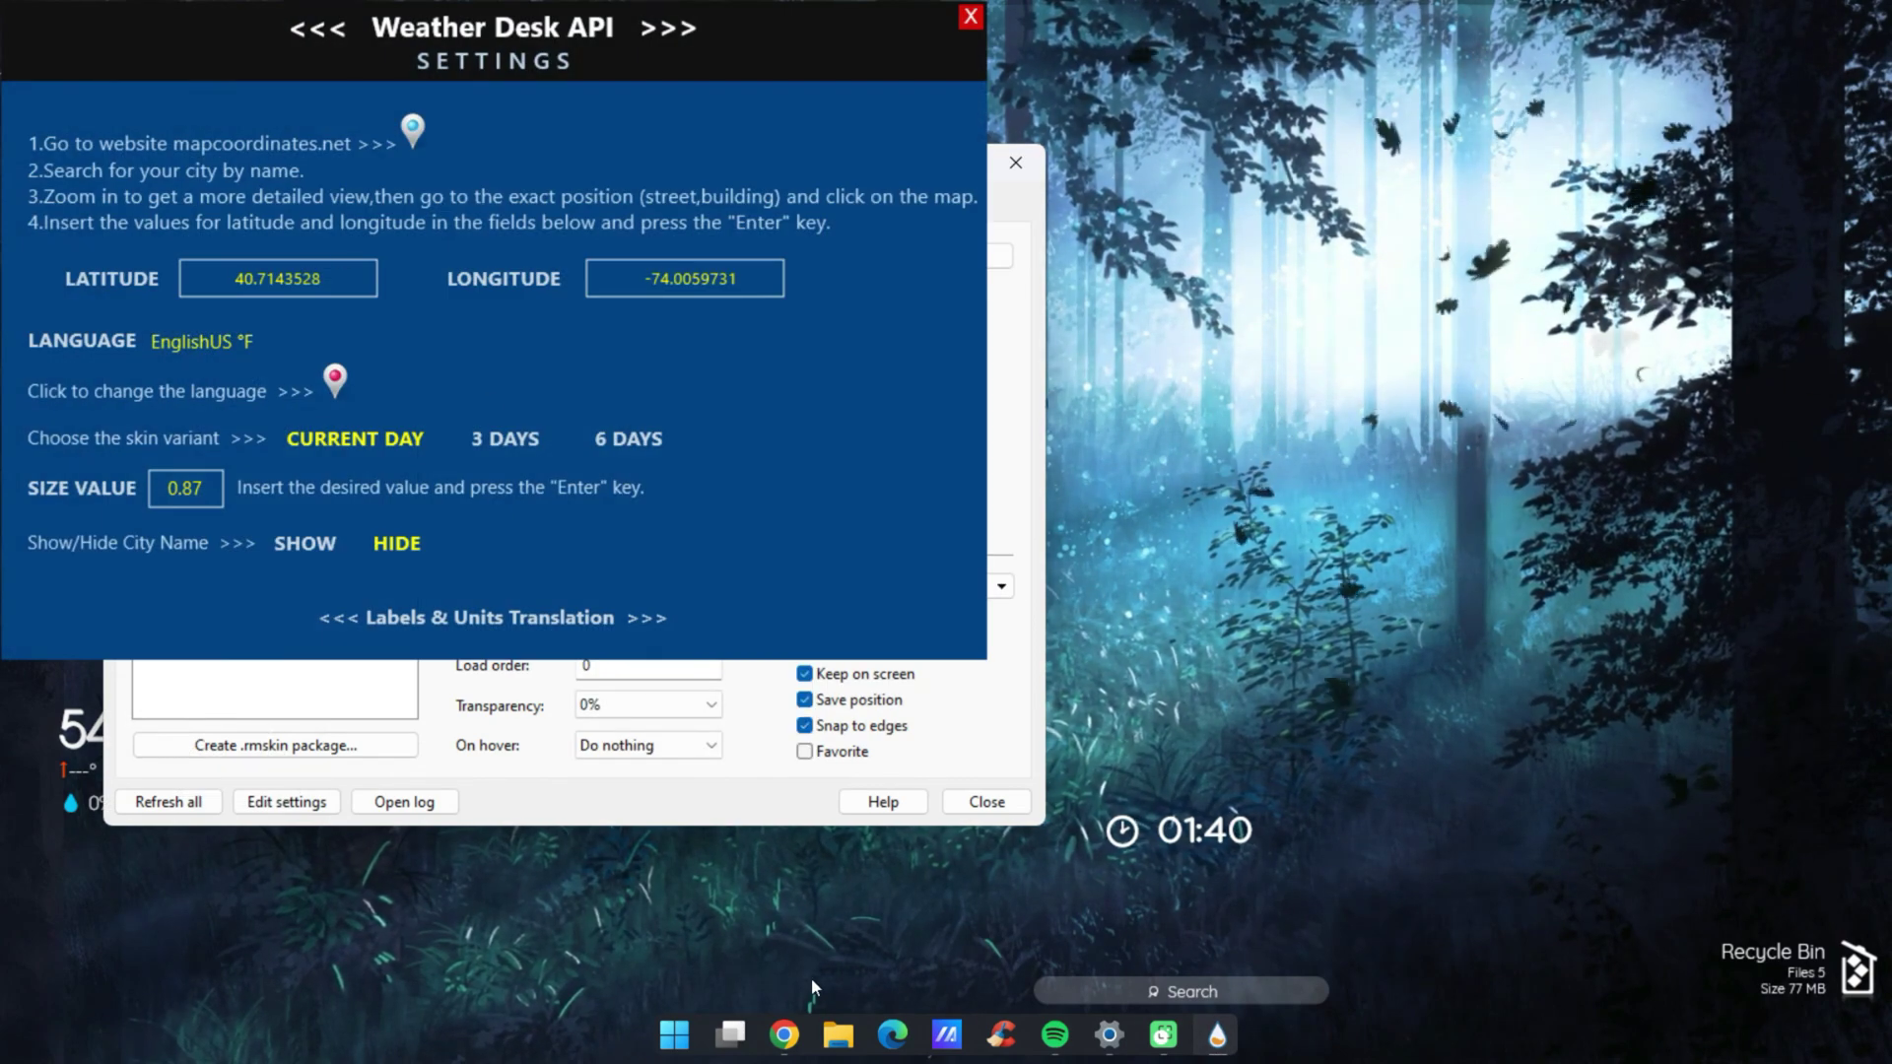
left_click(789, 1035)
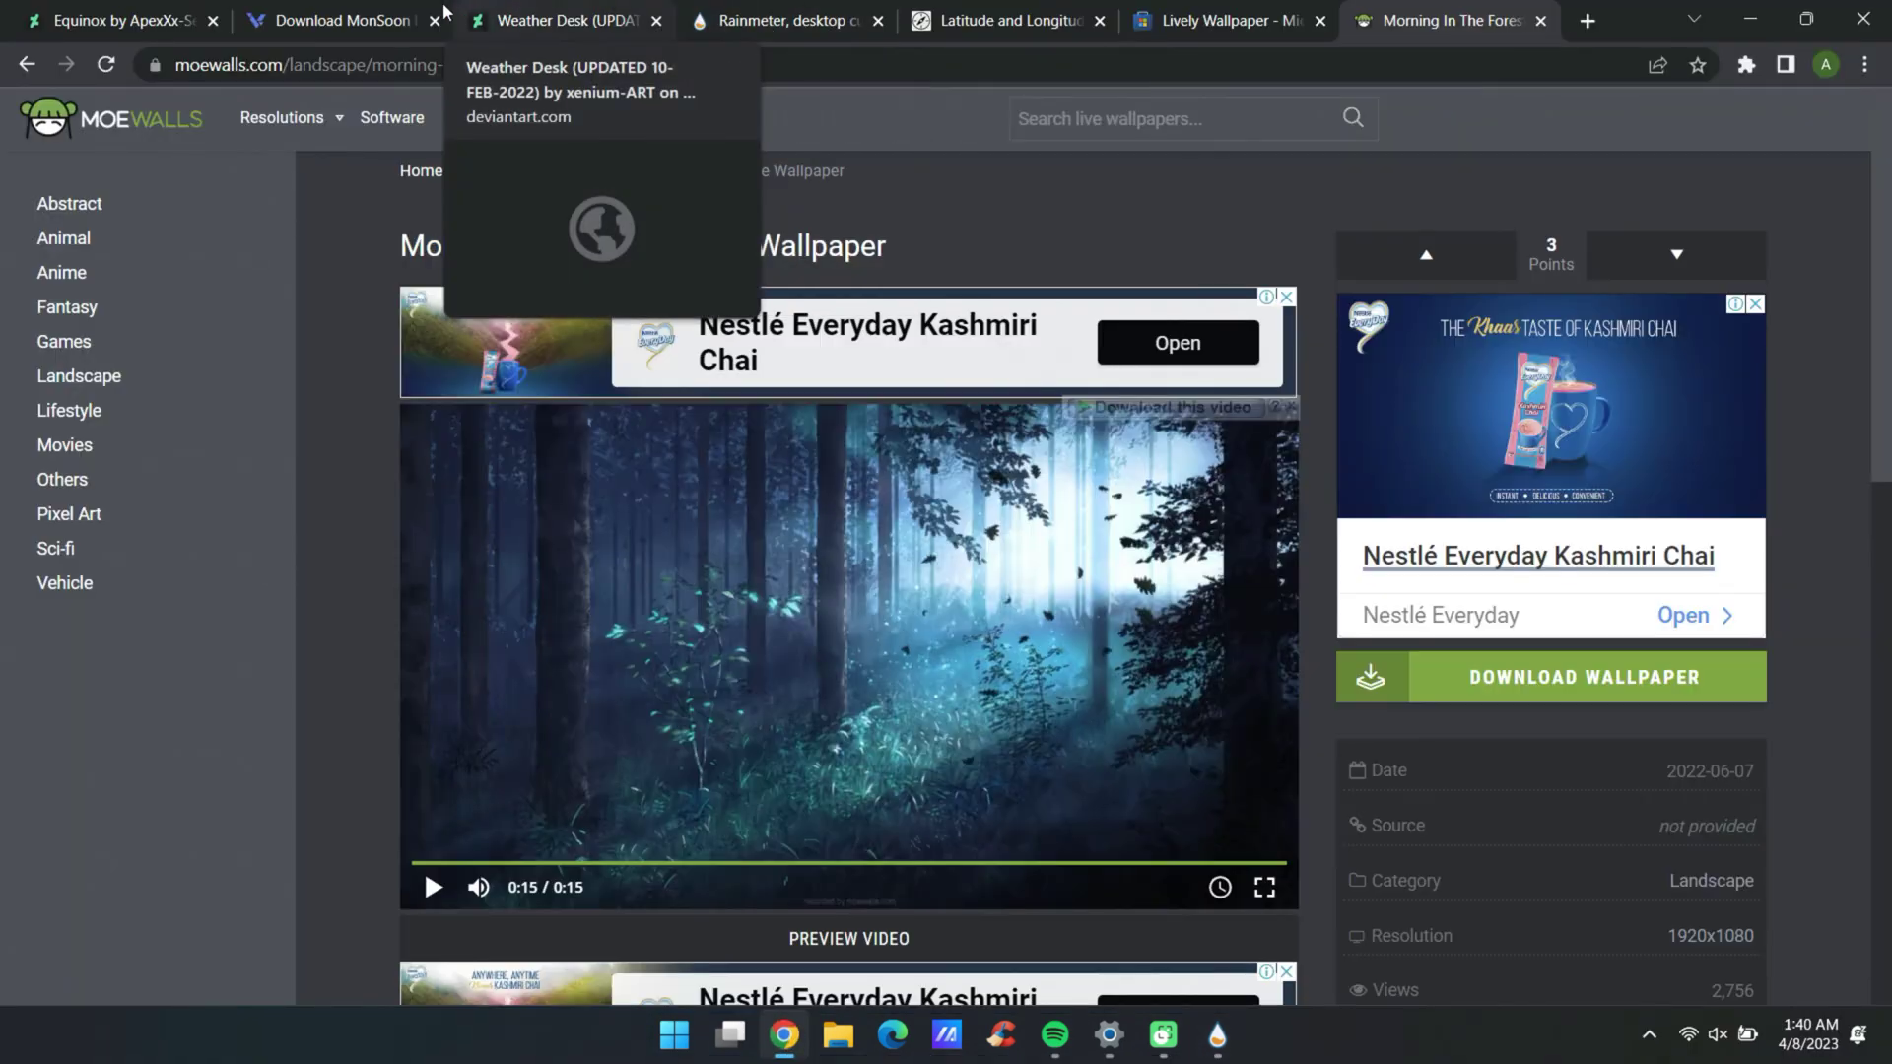
left_click(965, 22)
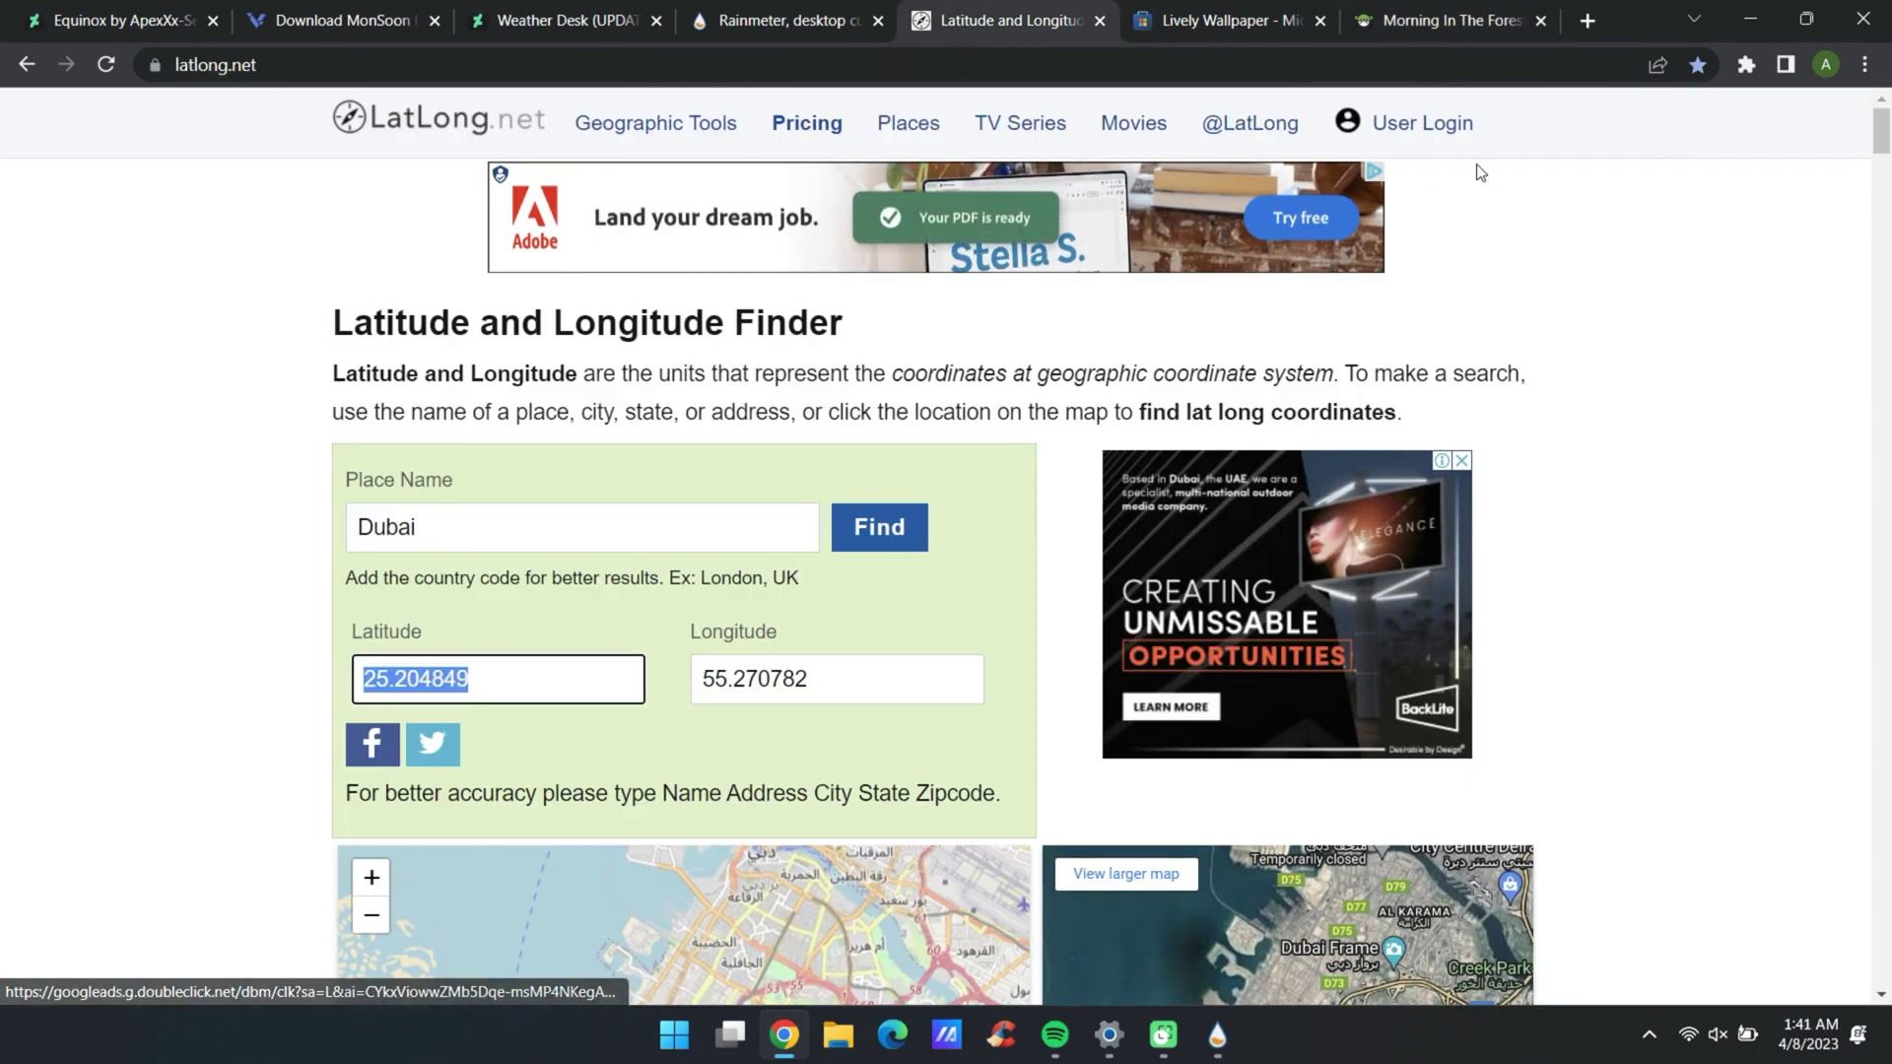
left_click(1752, 19)
left_click(725, 75)
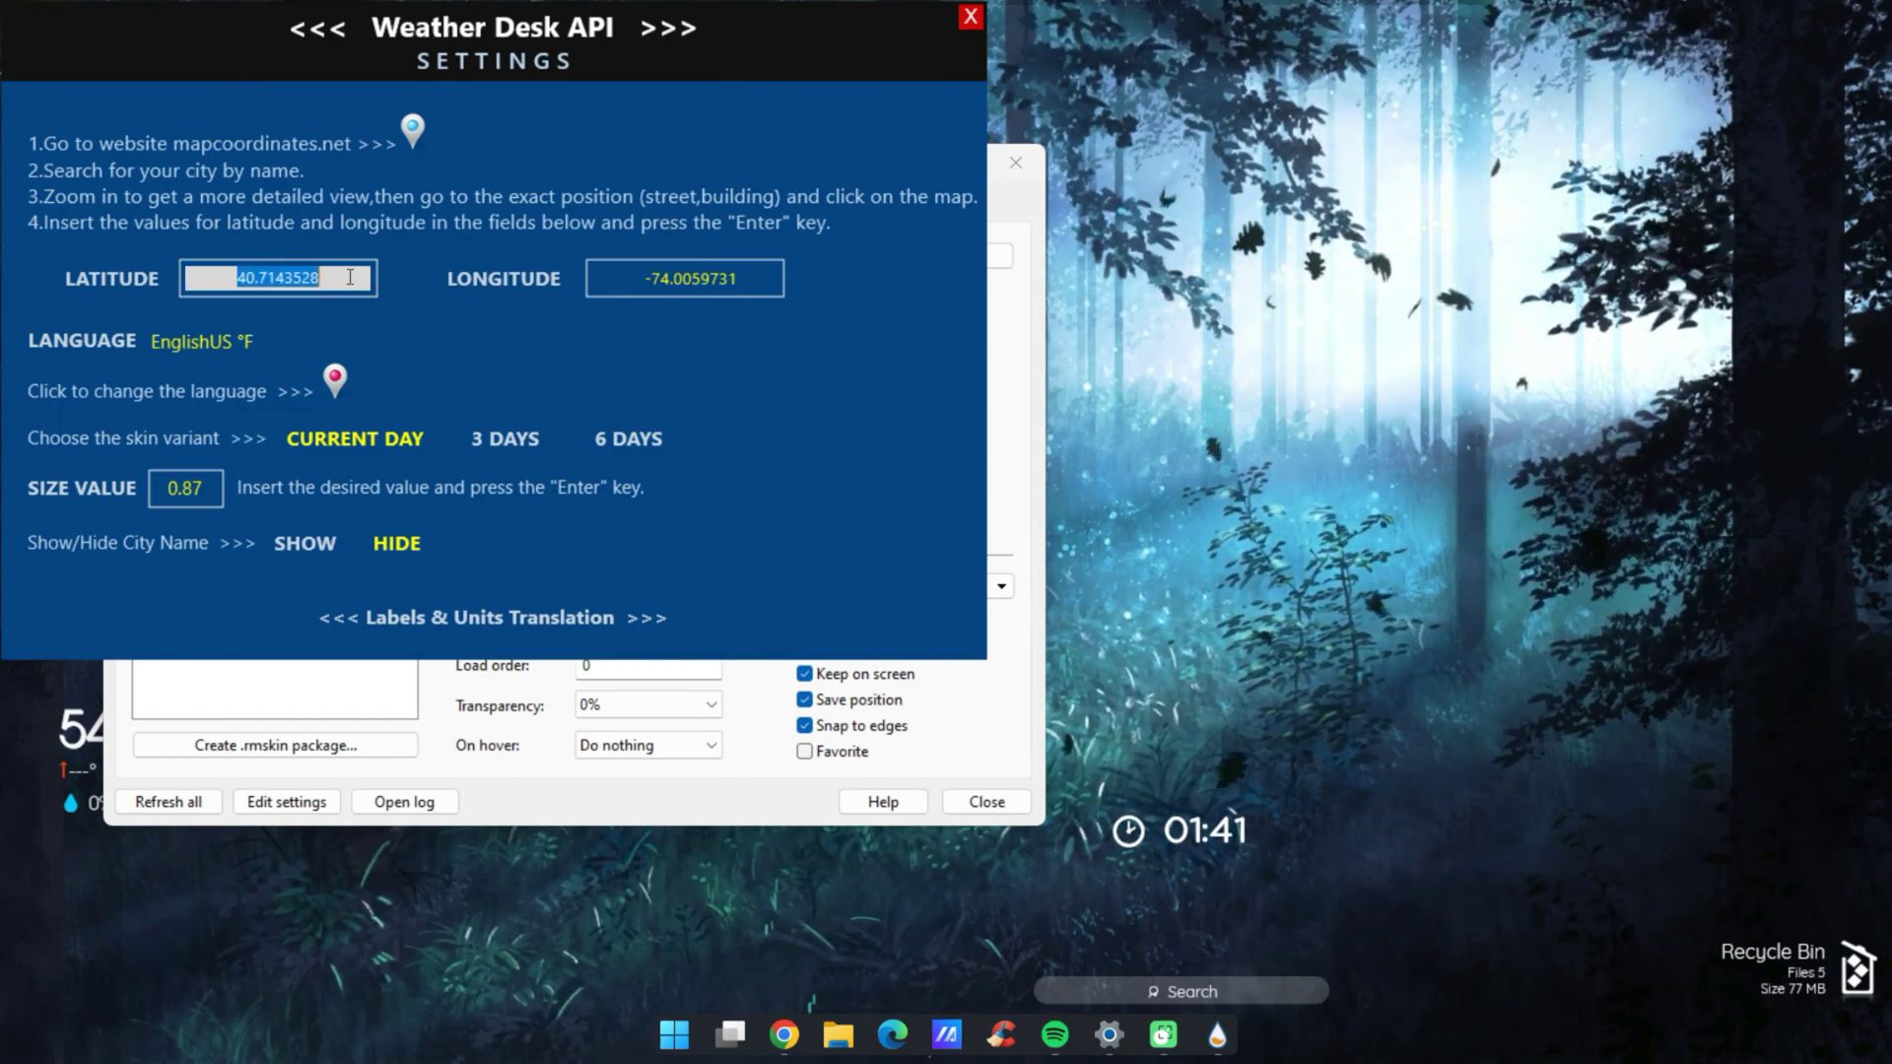
Set the WeatherDesk longitude to -55.270782 using Dubai's LatLong.net value, set the size value to 0.67, and close the settings and skin manager
left_click(785, 1032)
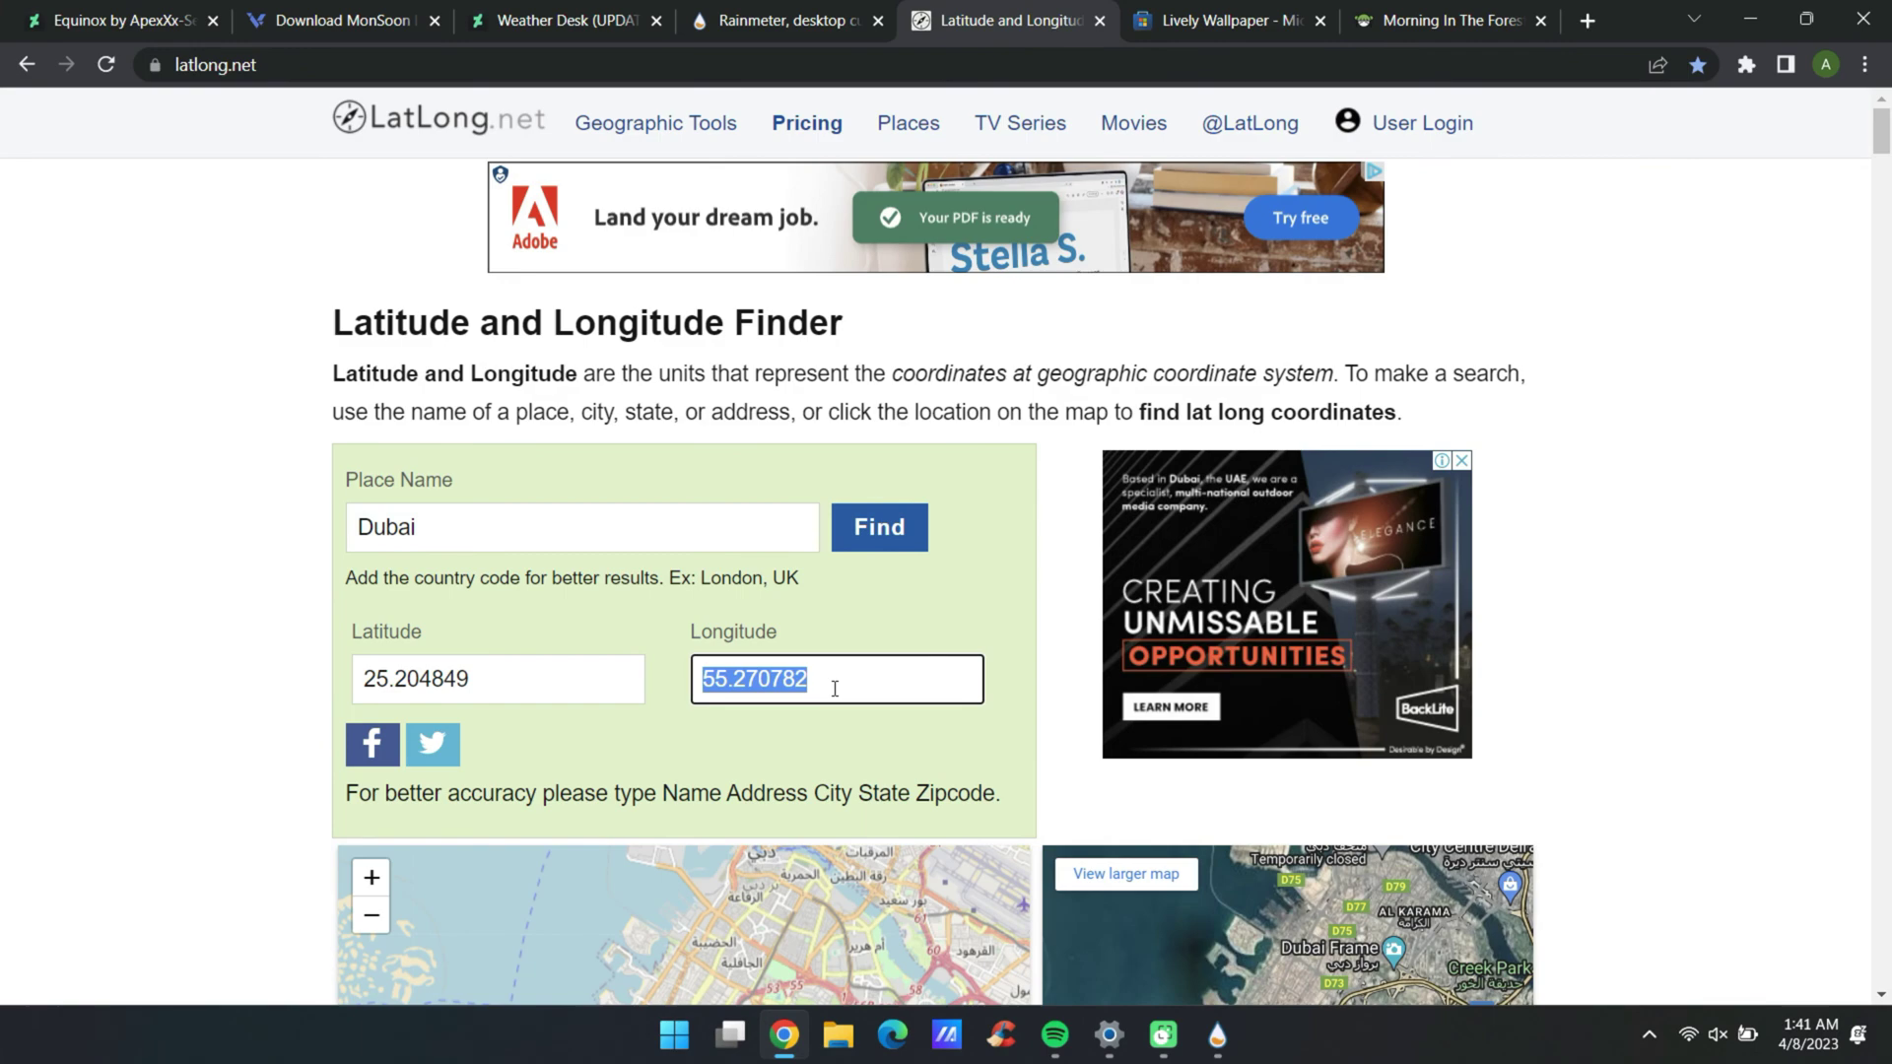
left_click(1752, 19)
left_click(729, 69)
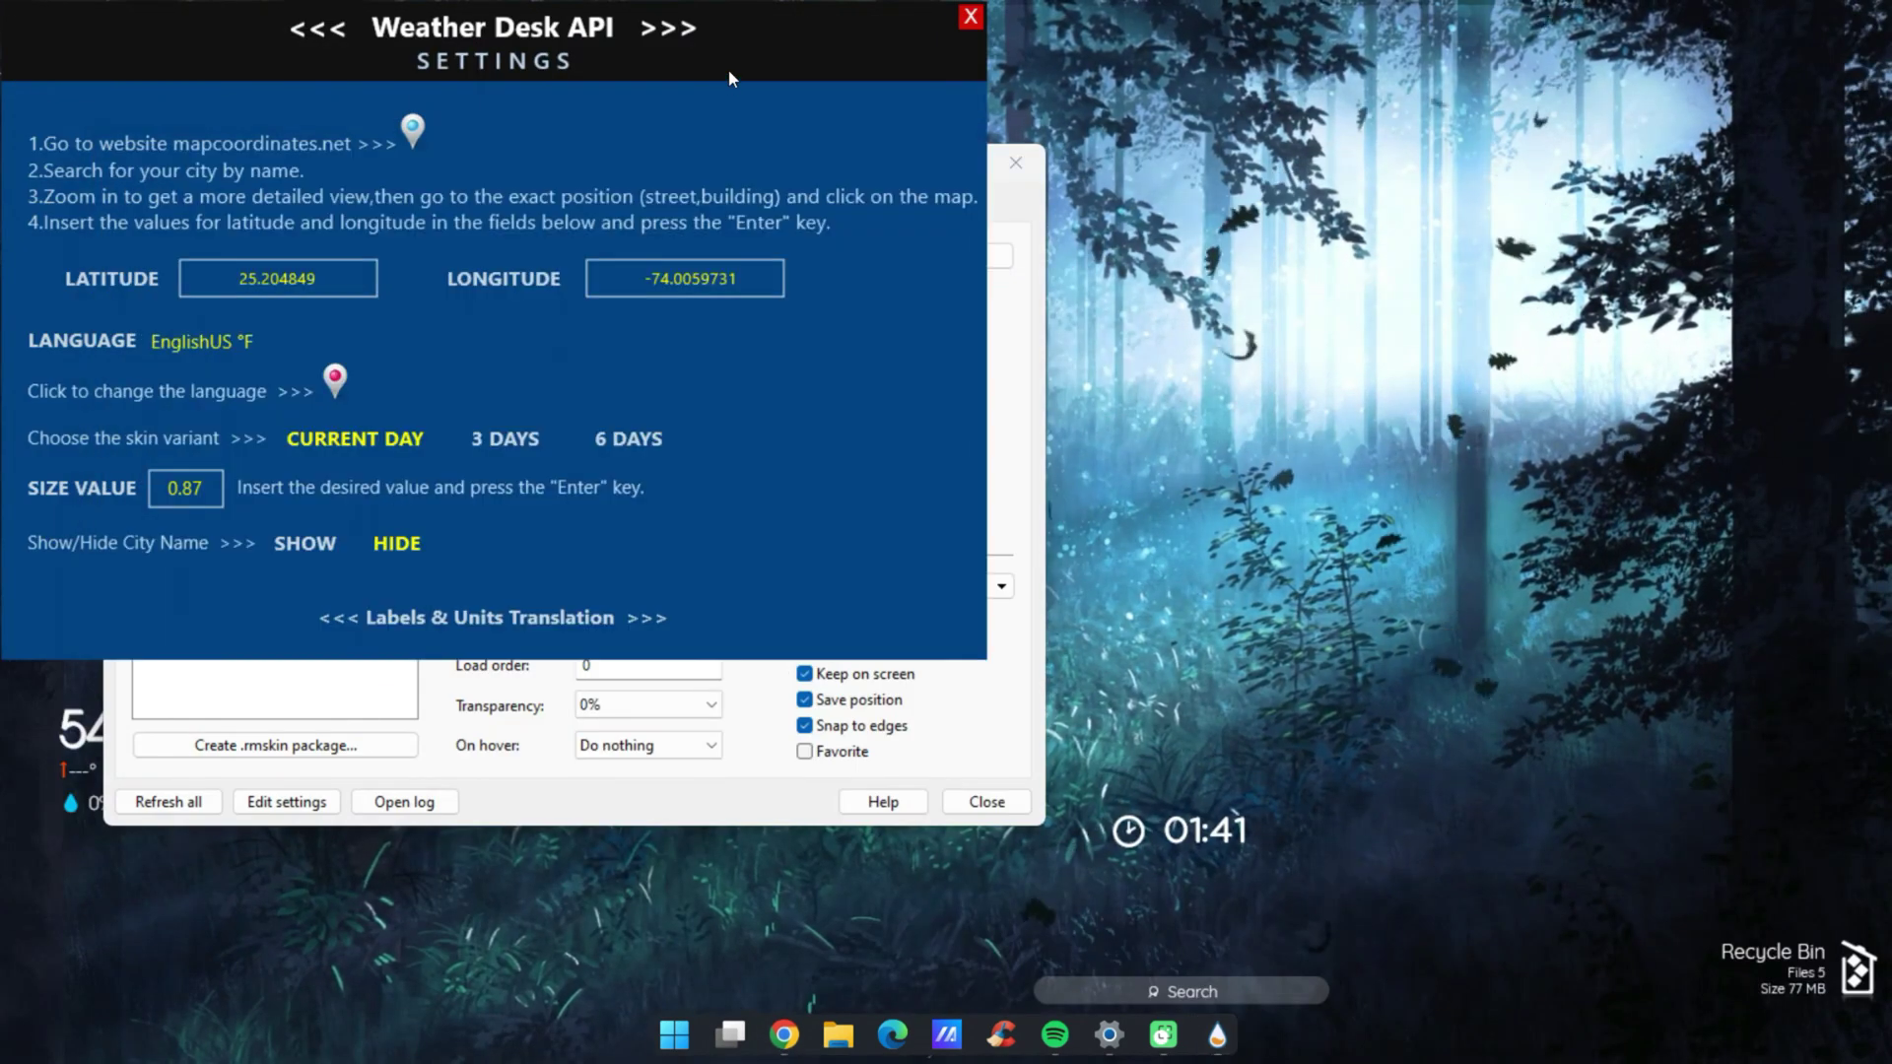
left_click(741, 280)
double_click(744, 279)
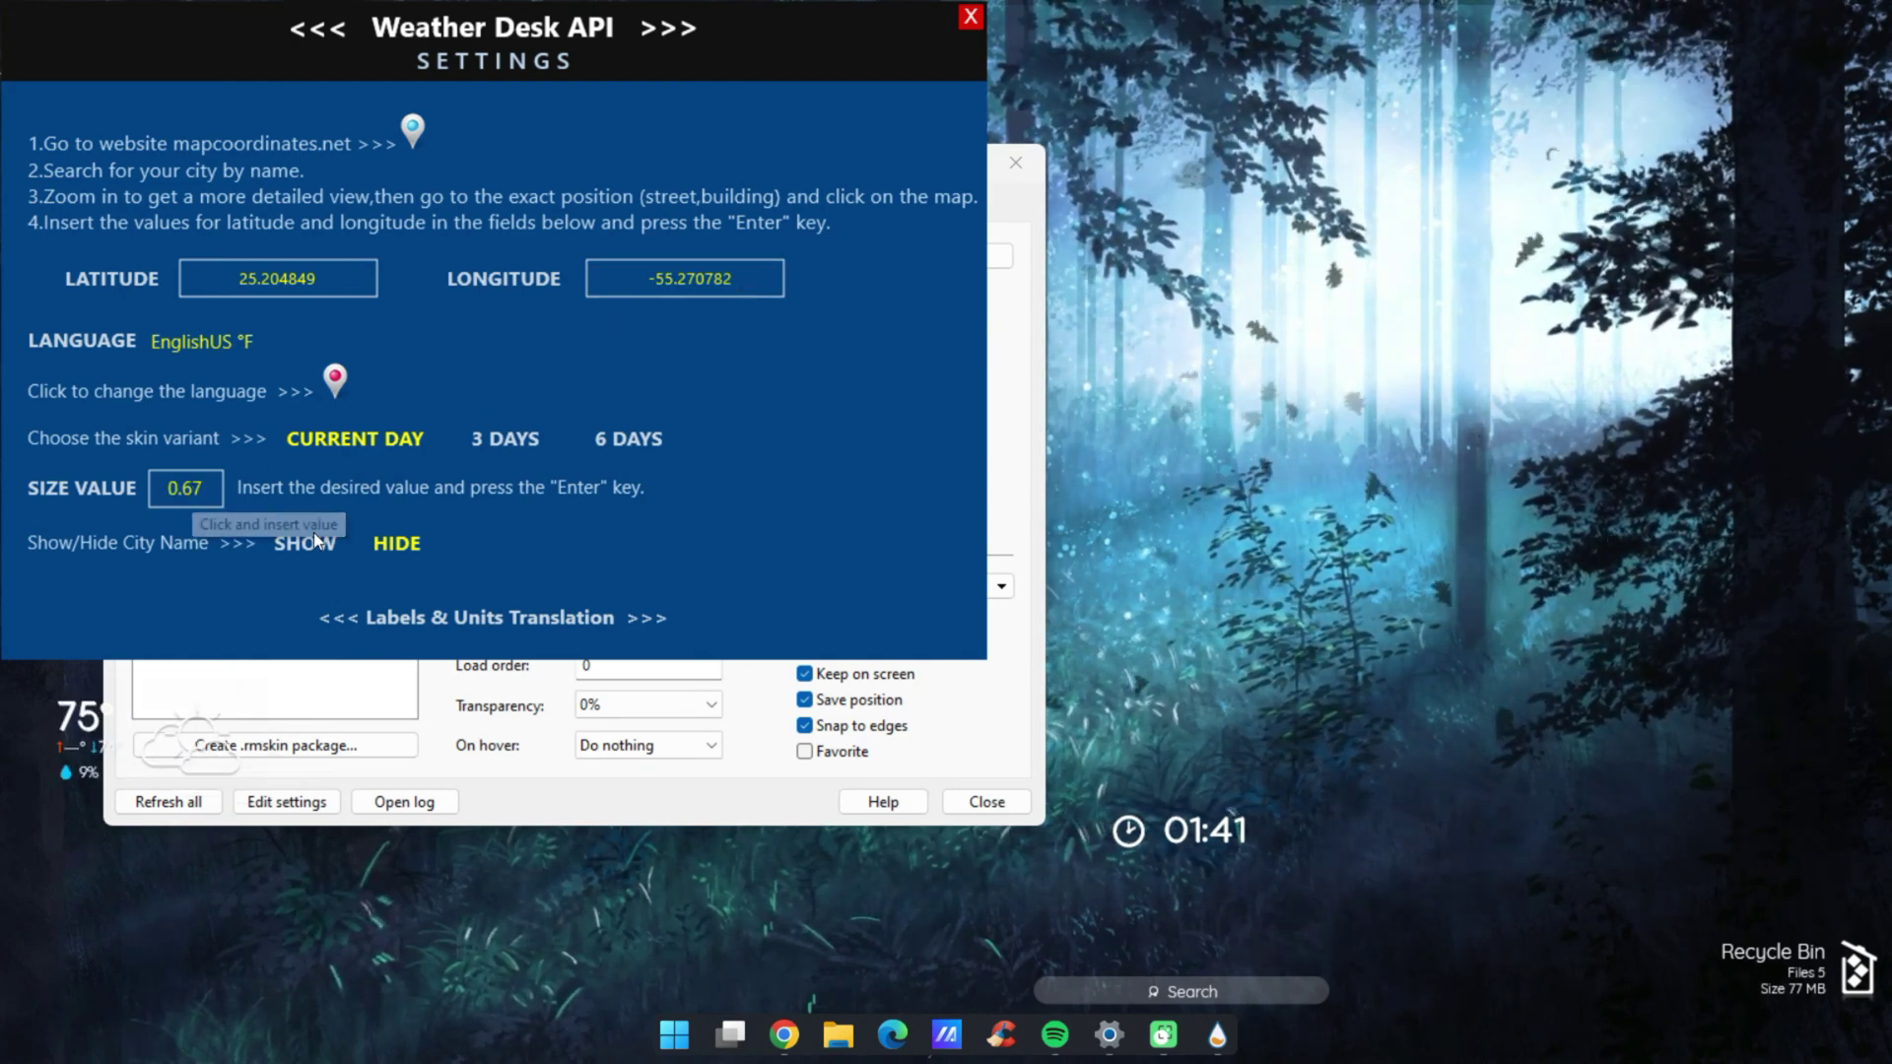
left_click(965, 24)
left_click(1014, 167)
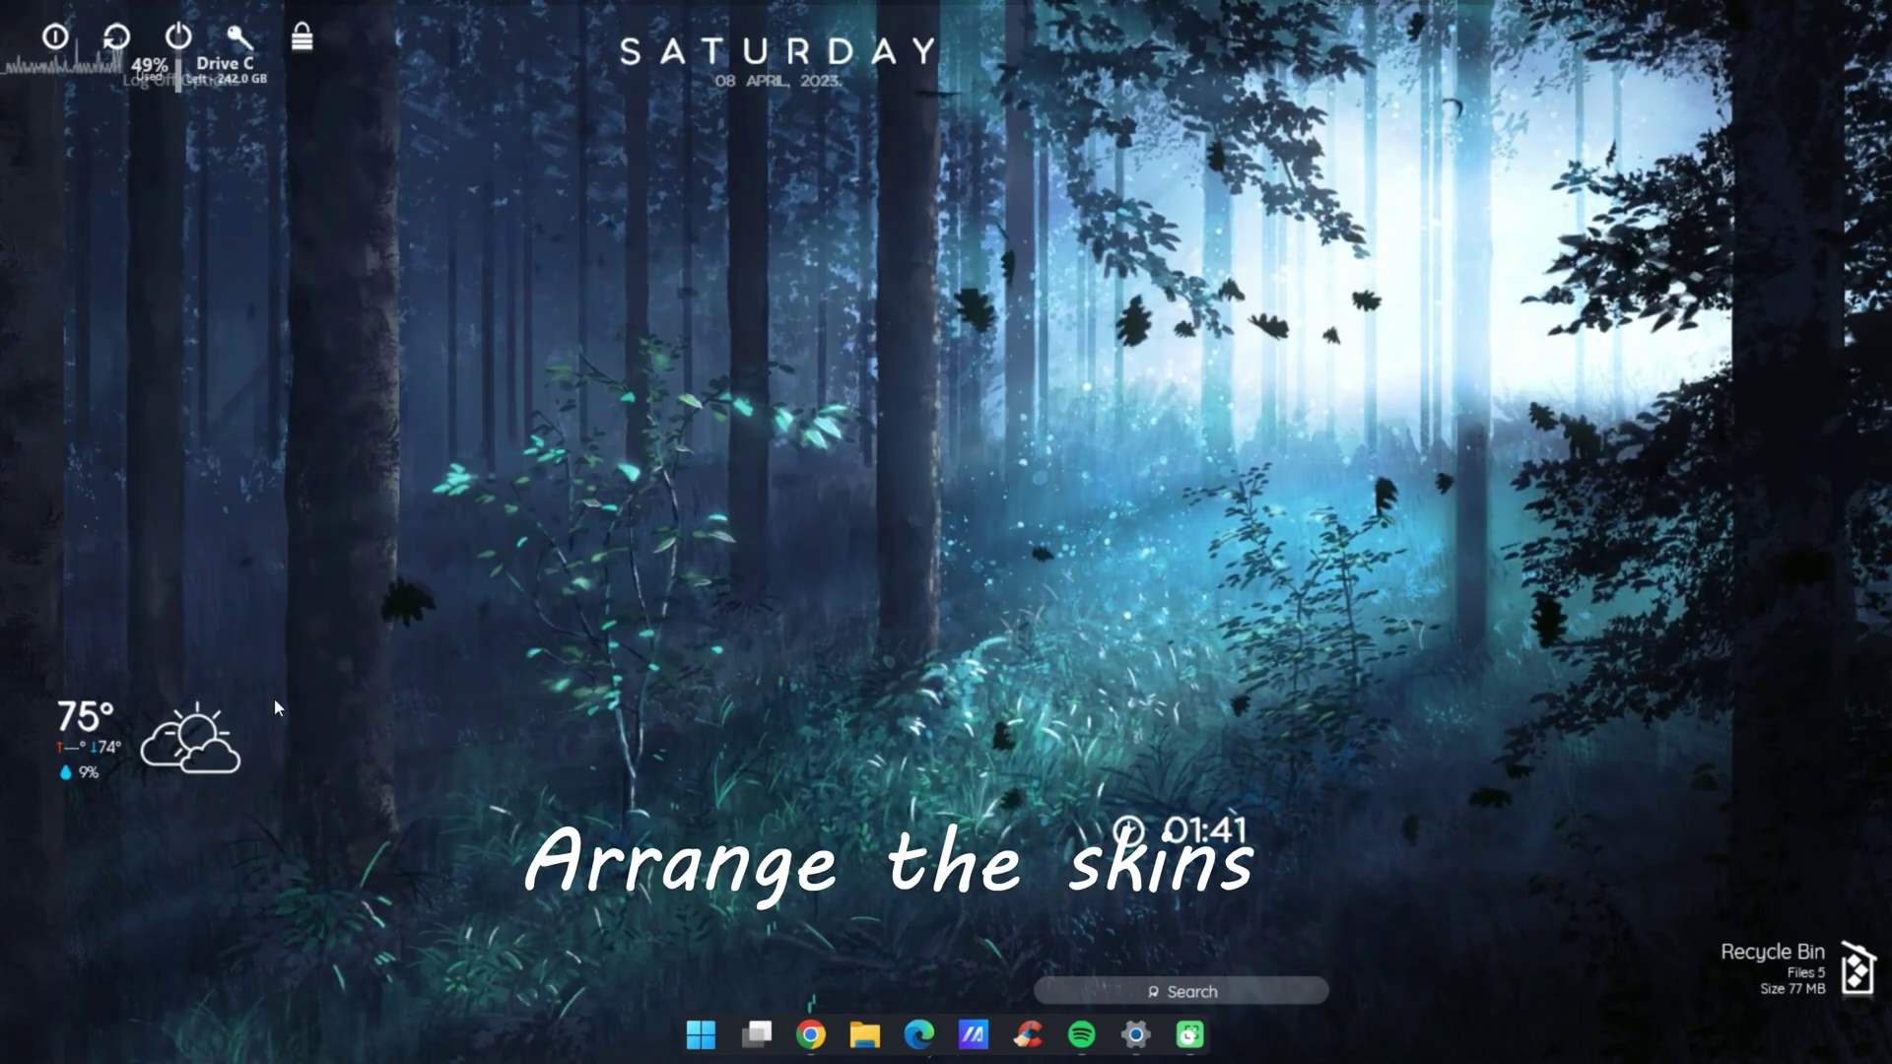
Move the weather and power button skins to the desktop's lower-left area and the Drive C skin above the Recycle Bin
left_click_drag(89, 771, 194, 863)
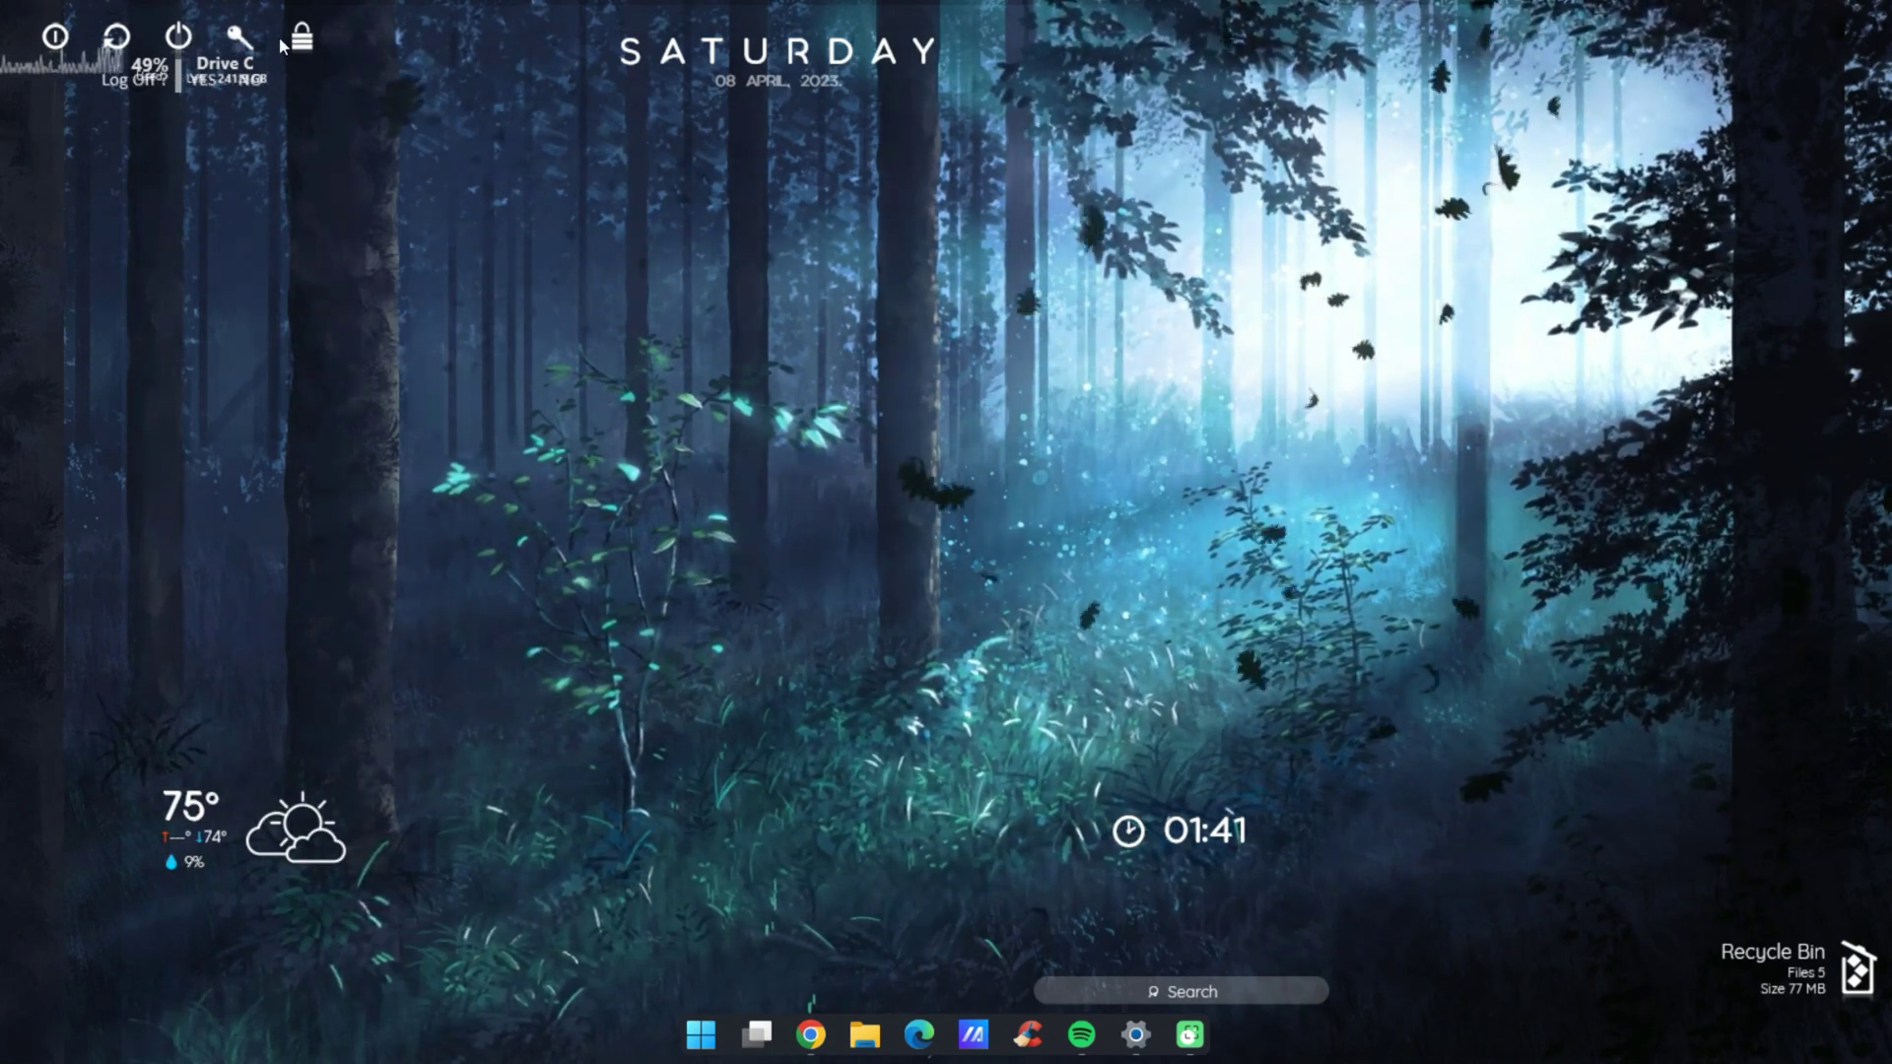
left_click_drag(280, 44, 358, 987)
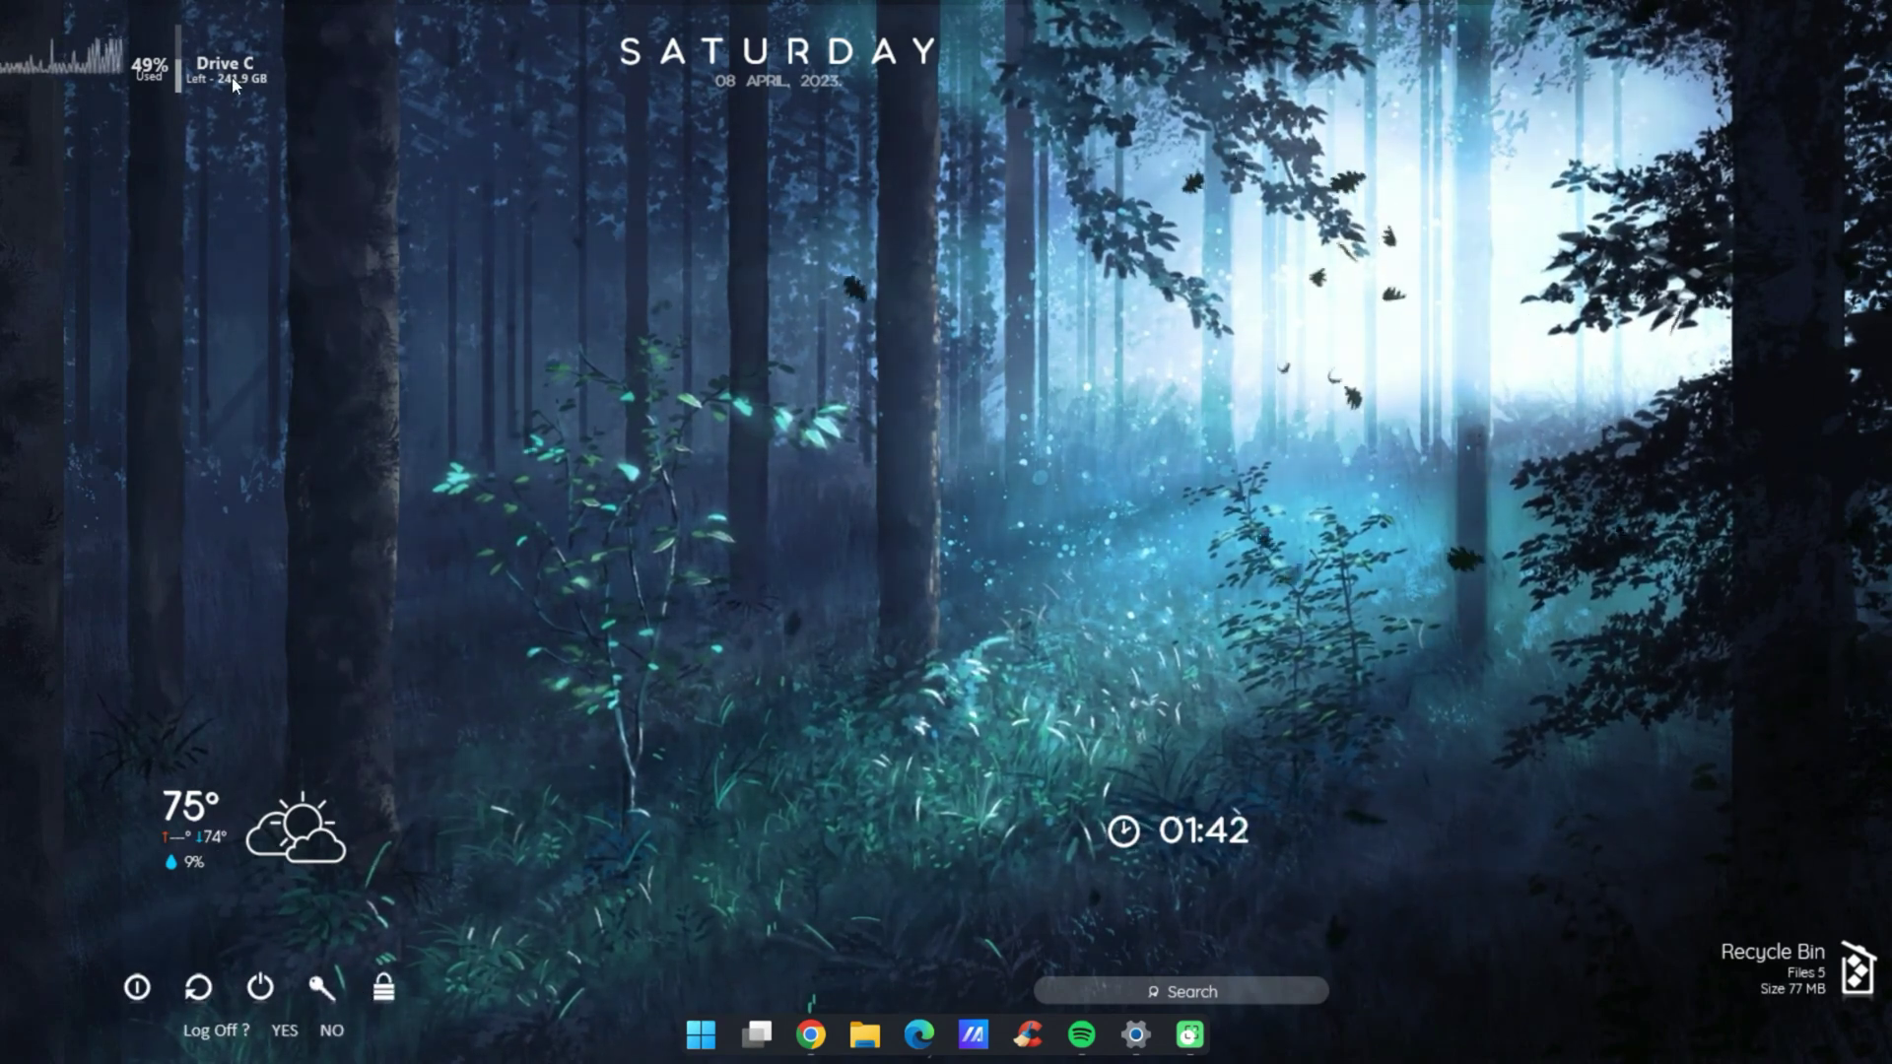
left_click_drag(138, 61, 1706, 860)
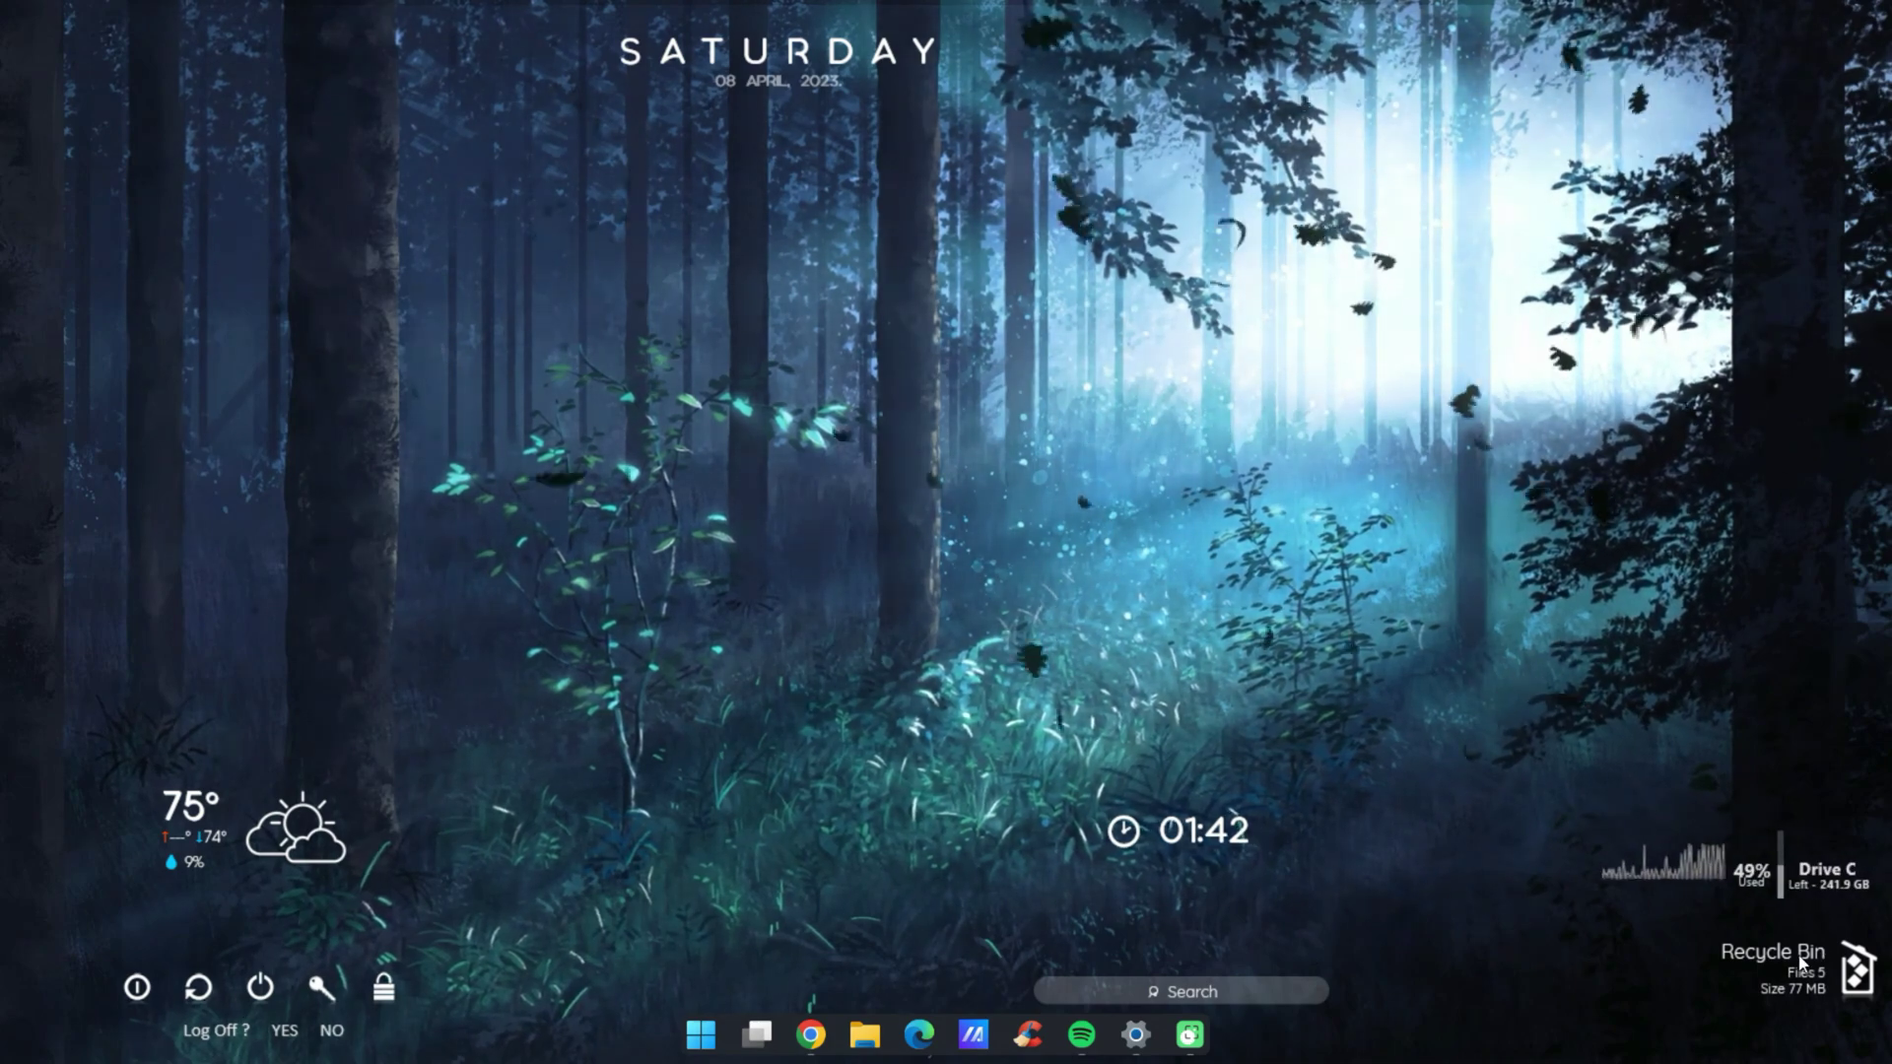
Shrink the Recycle Bin skin slightly and align it beneath the Drive C skin
left_click_drag(1715, 968, 1695, 969)
scroll(1754, 970, "down", 2)
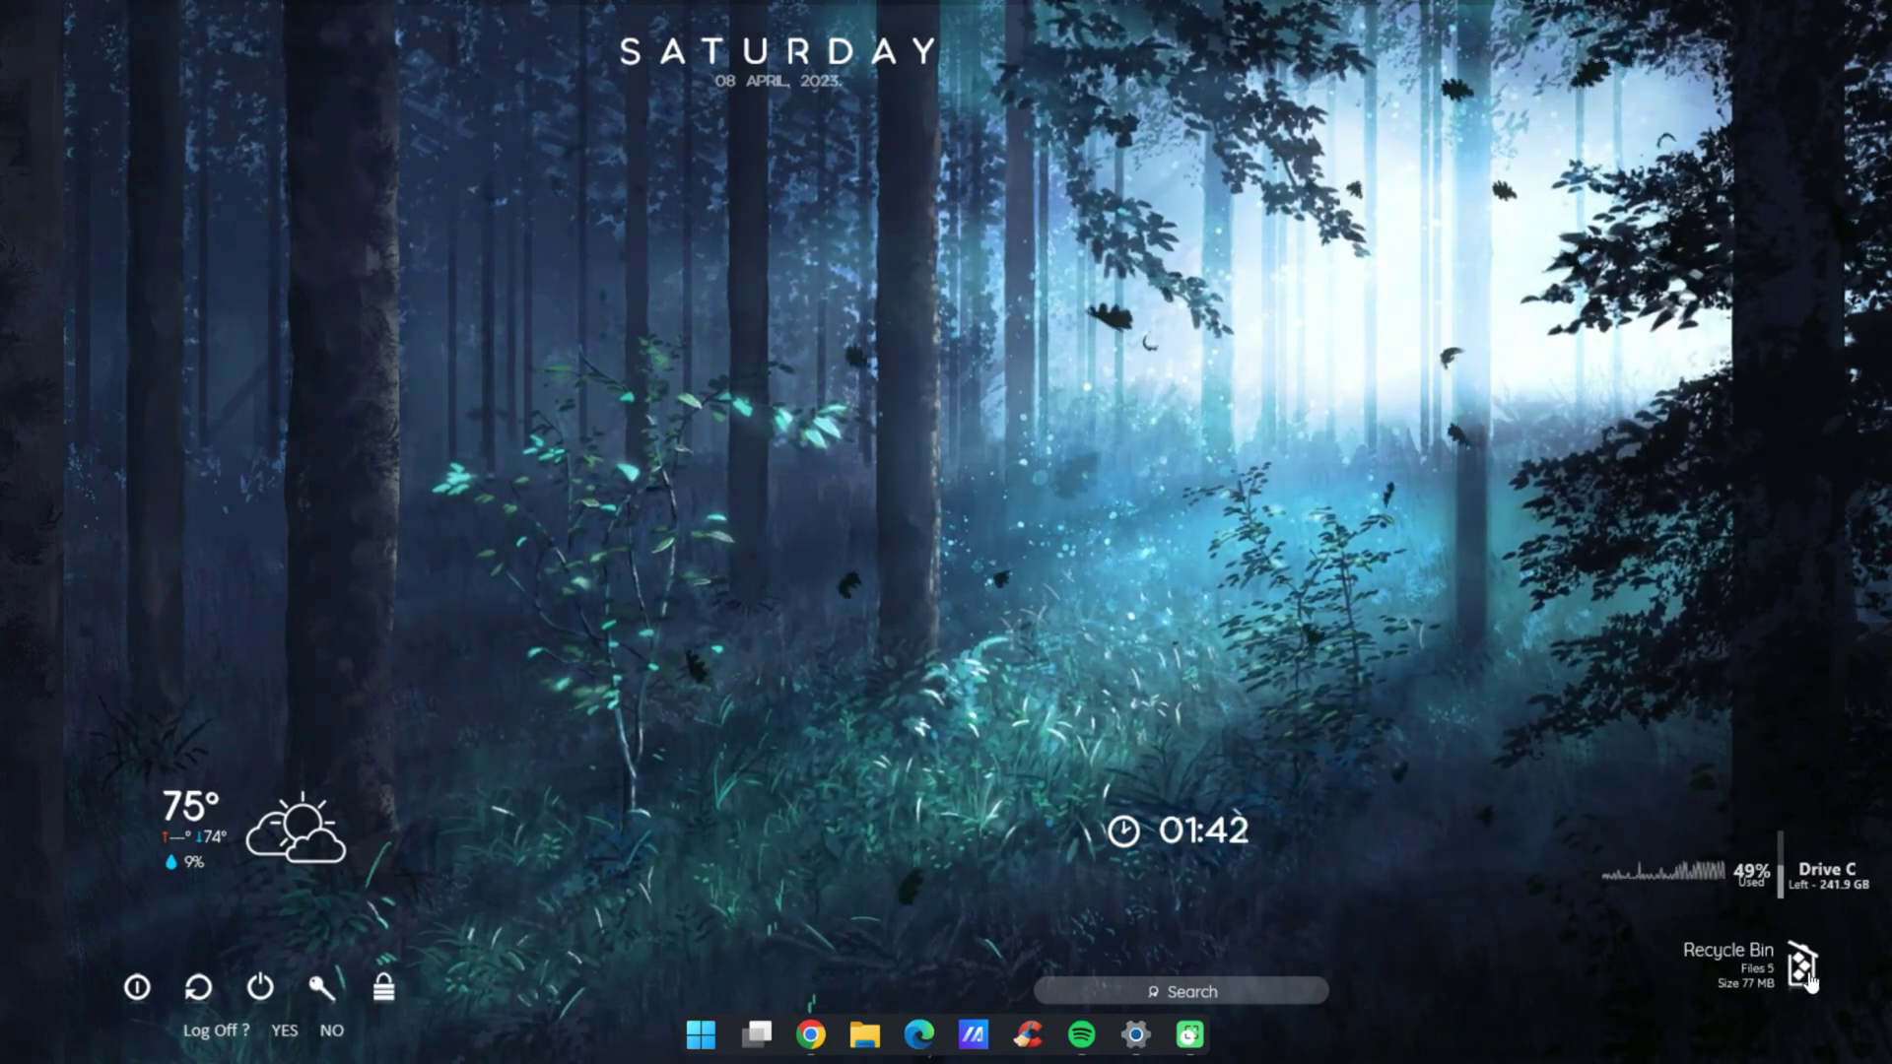
left_click_drag(1754, 971, 1802, 961)
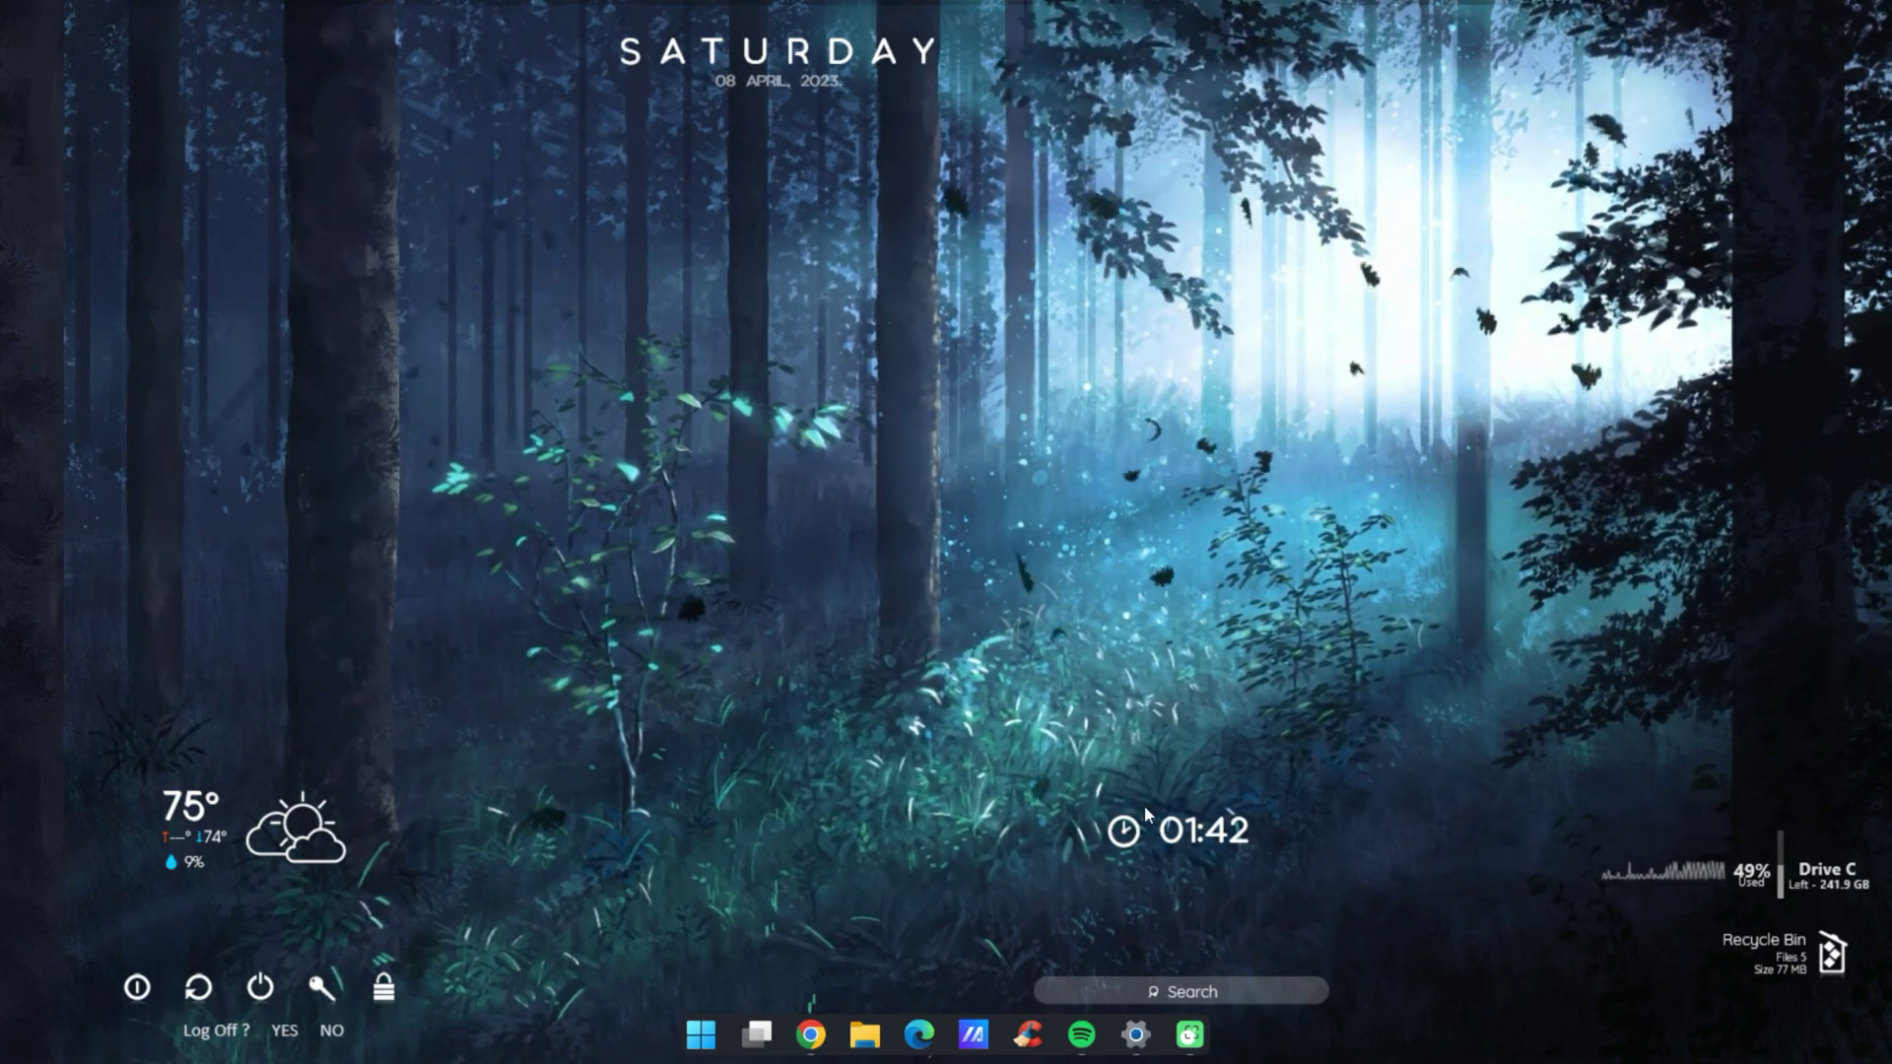
Centre the date skin near the desktop's upper edge, and stack the clock and a smaller search bar beneath it
left_click_drag(1198, 839, 790, 135)
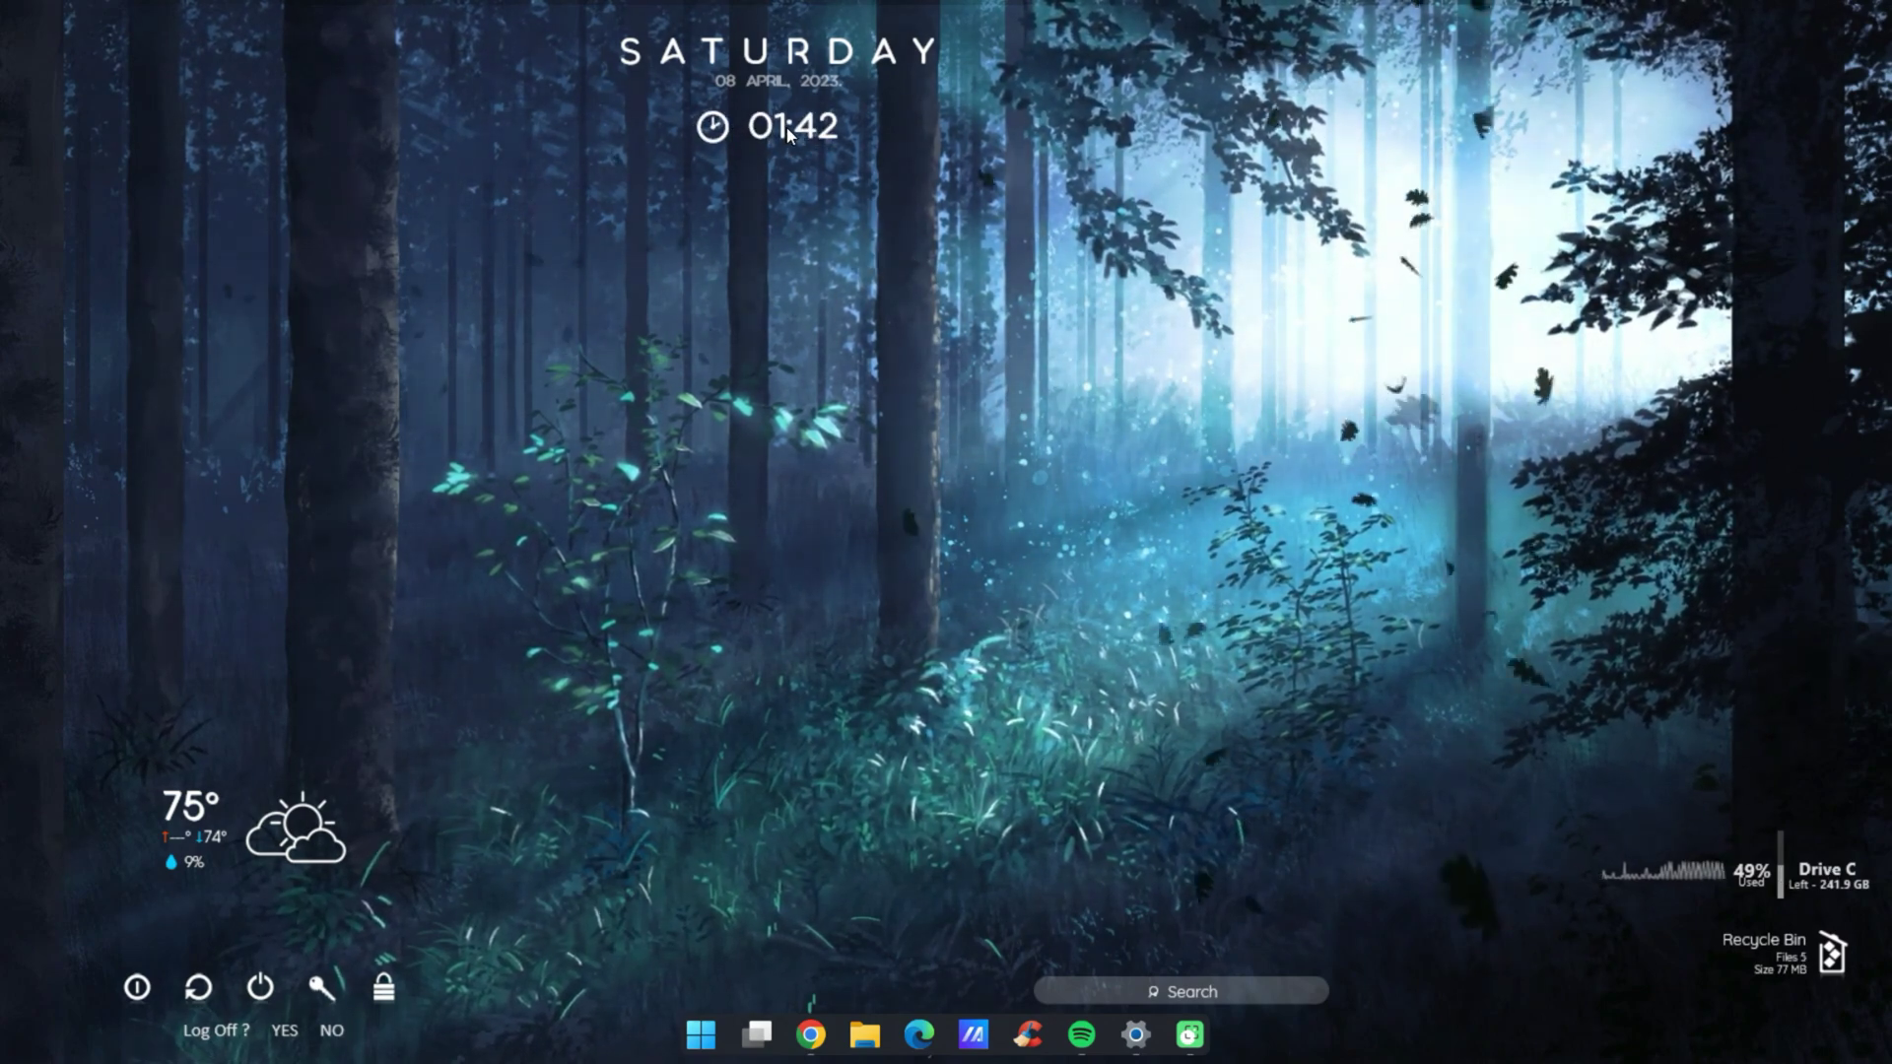
left_click_drag(797, 55, 885, 53)
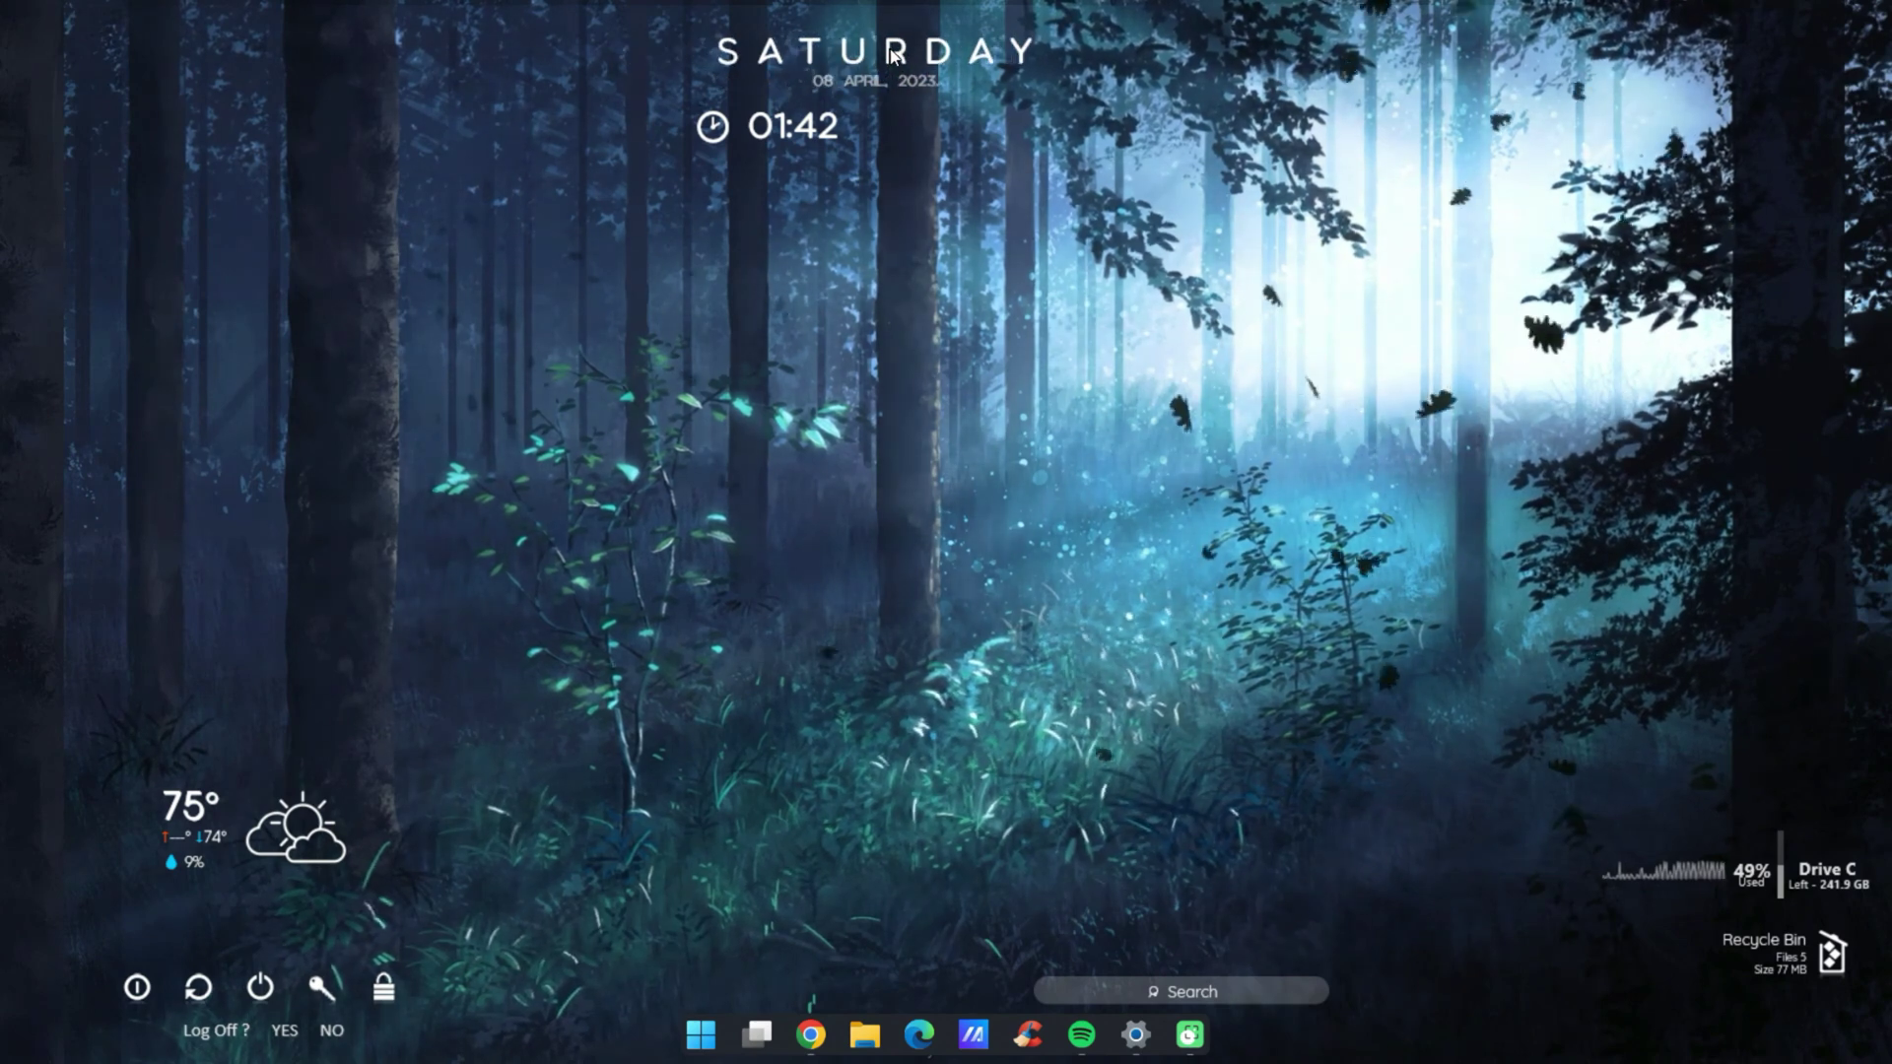
left_click_drag(814, 134, 916, 120)
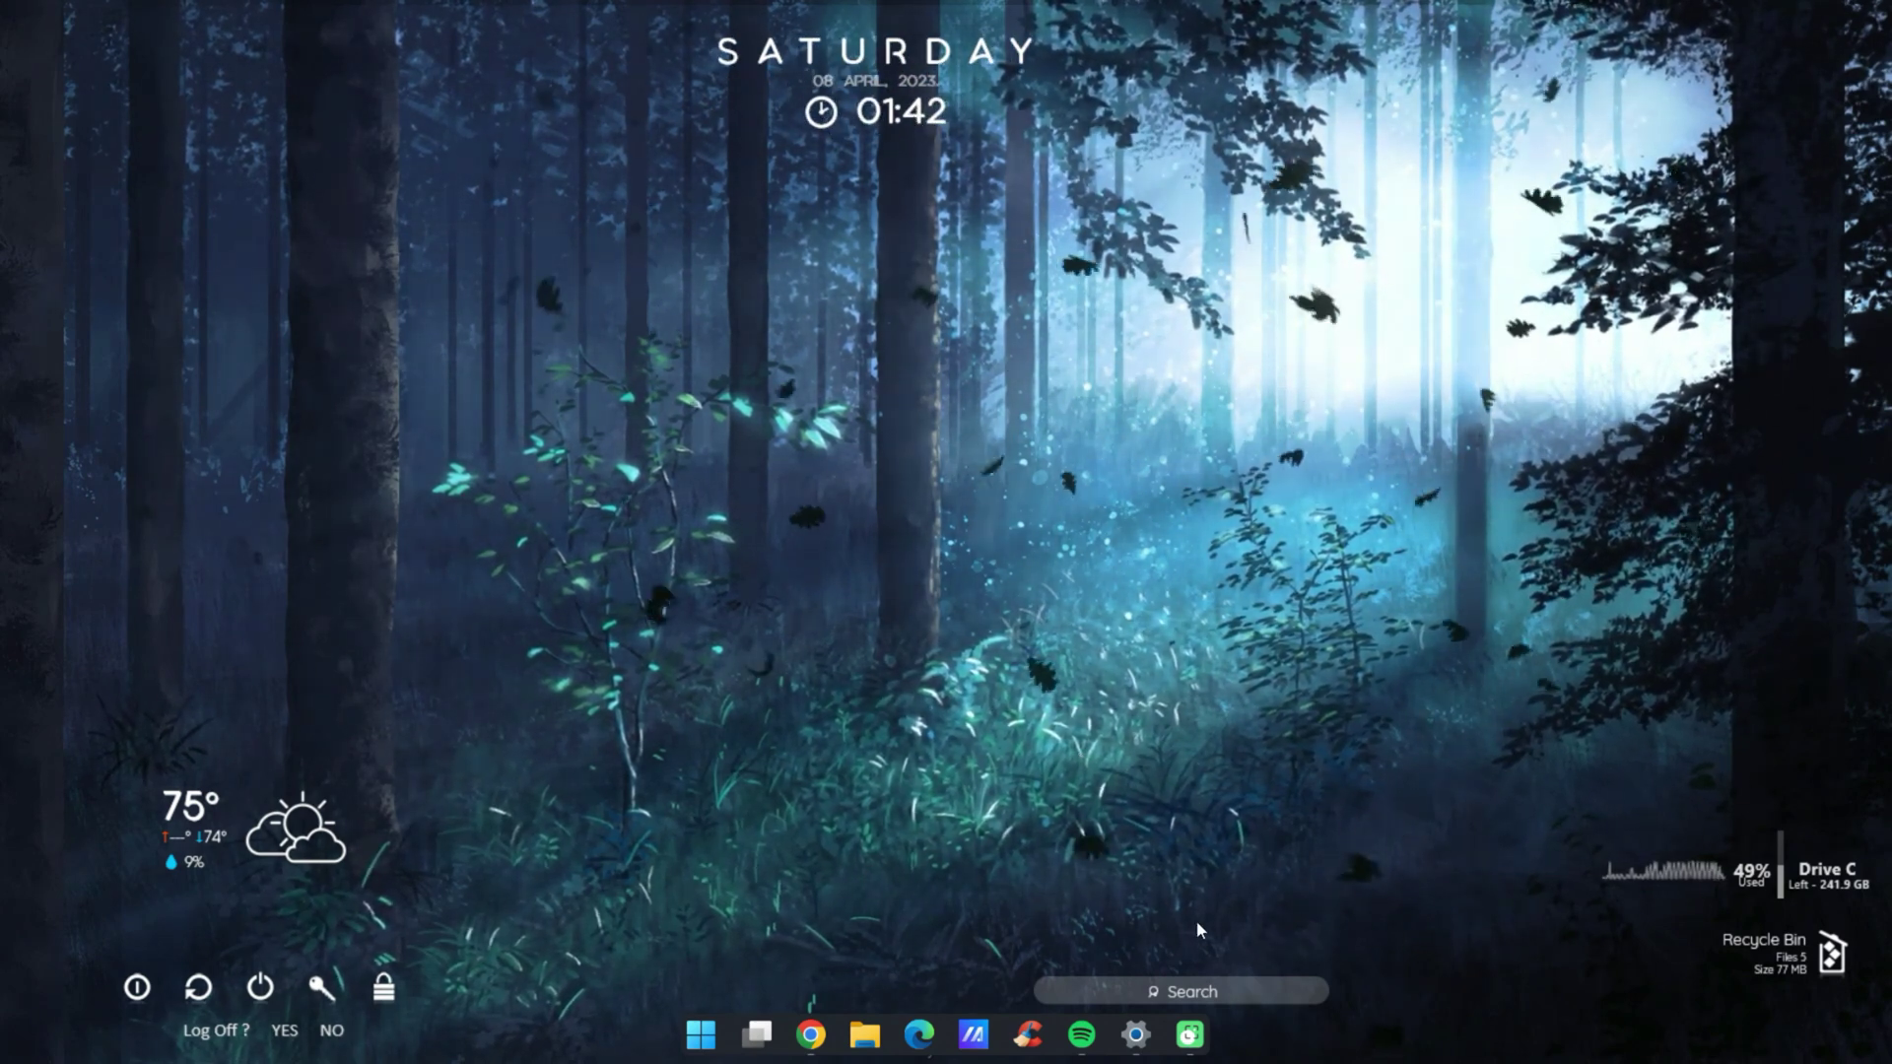
left_click_drag(1263, 982, 1015, 156)
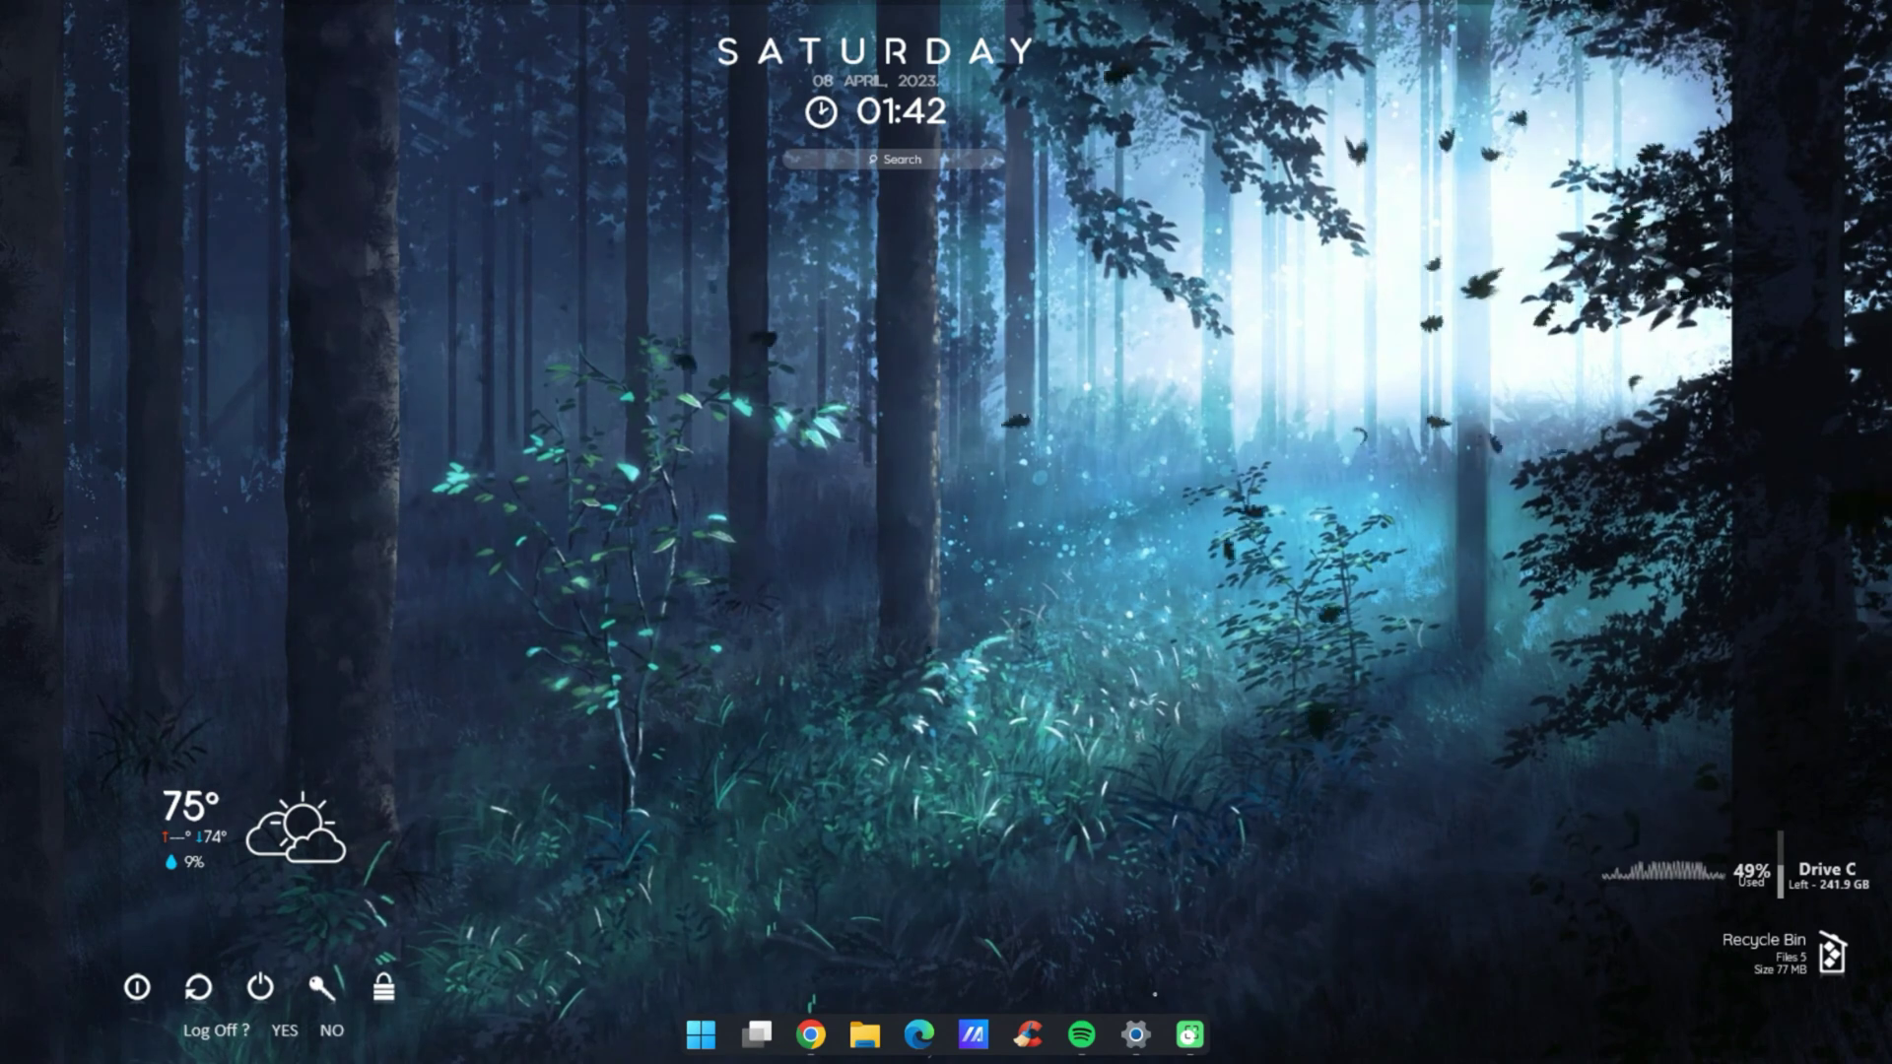
Load Calendar-Week.ini from MonSoon II's Calendar folder and place it between the weather skin and the power buttons
left_click(1650, 1034)
left_click(1625, 907)
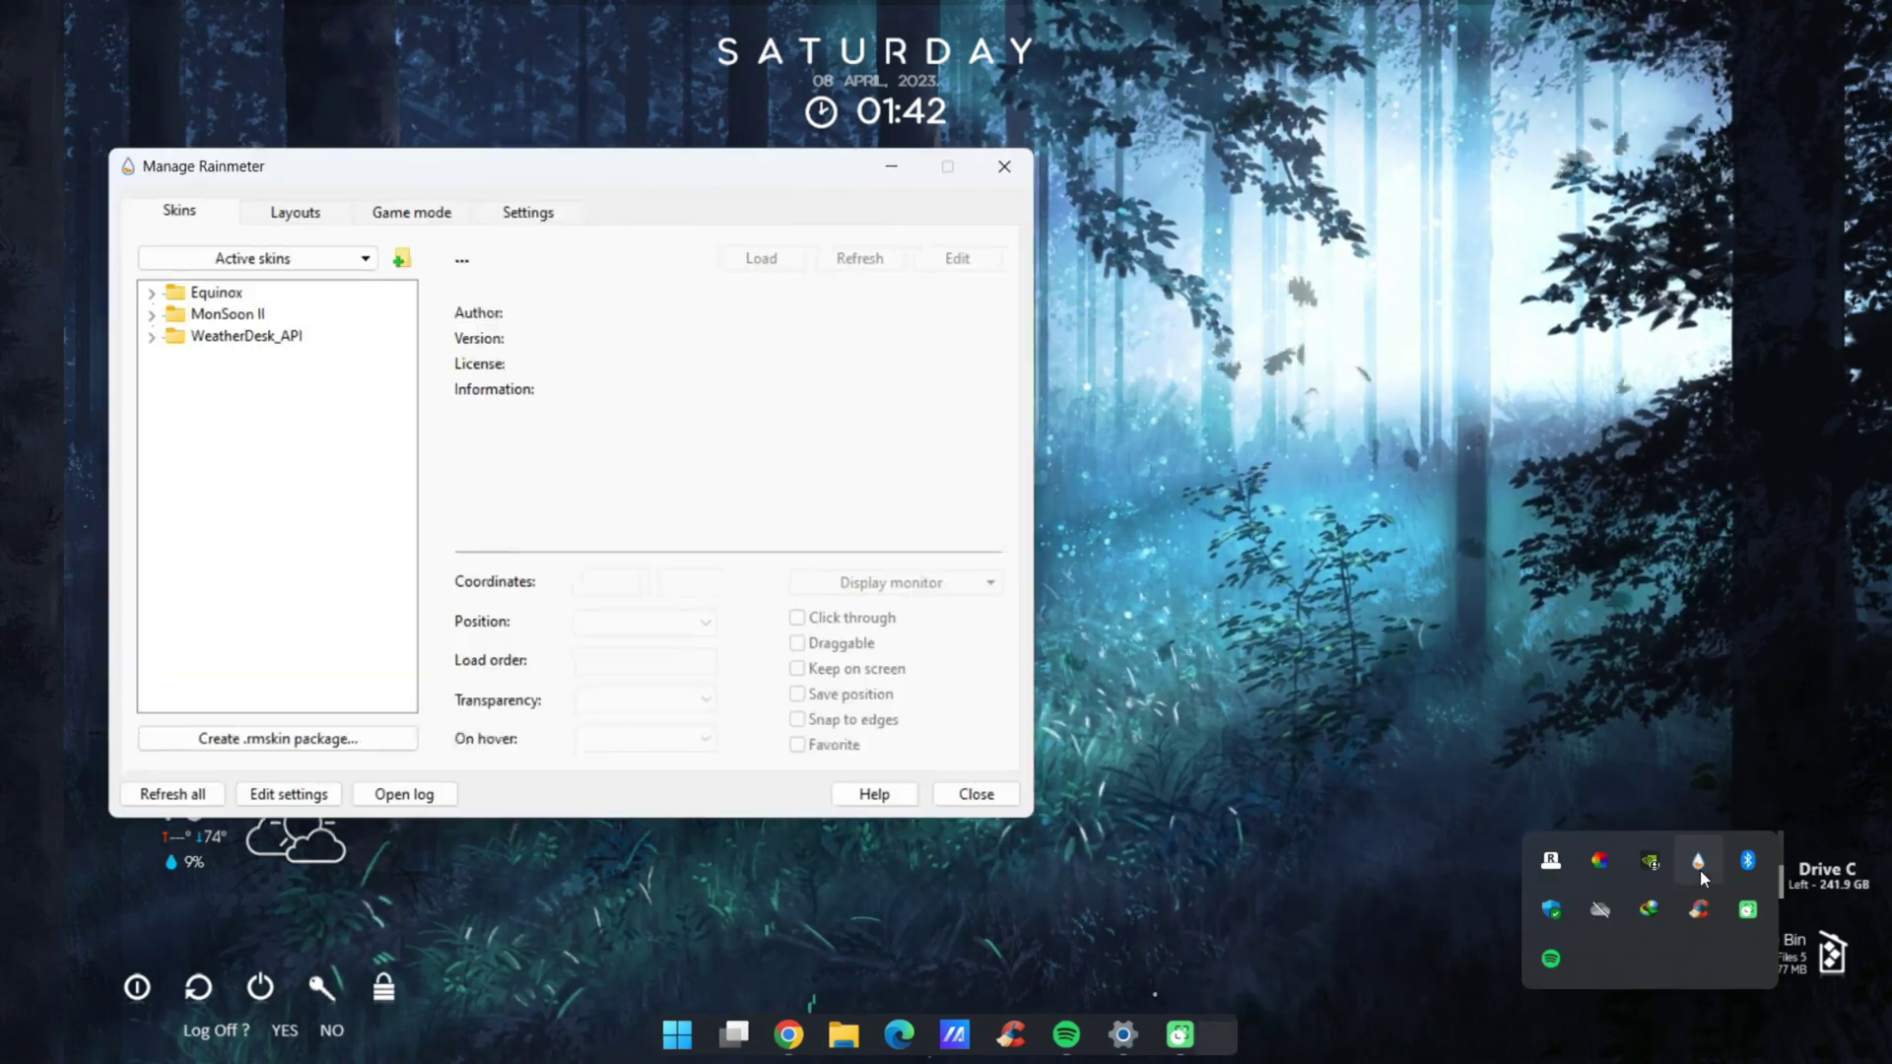
left_click(143, 293)
left_click(147, 313)
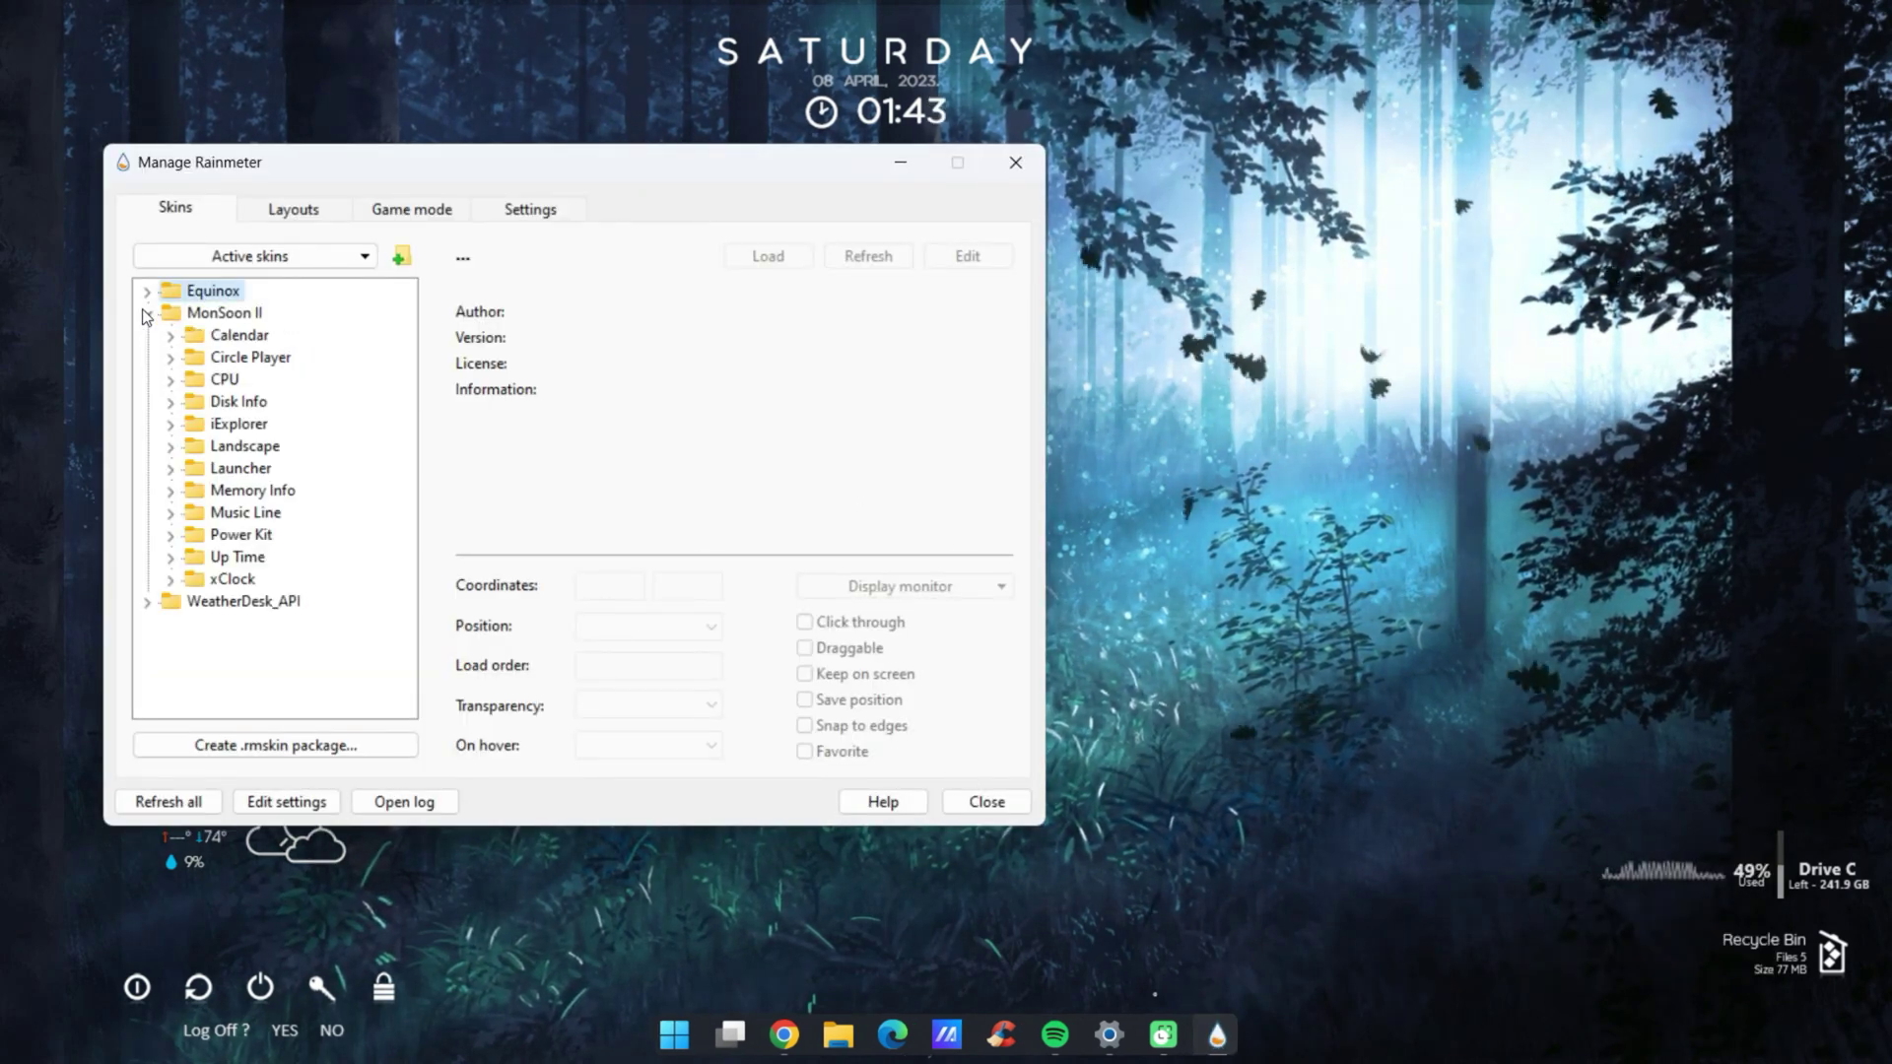
left_click(170, 335)
double_click(241, 357)
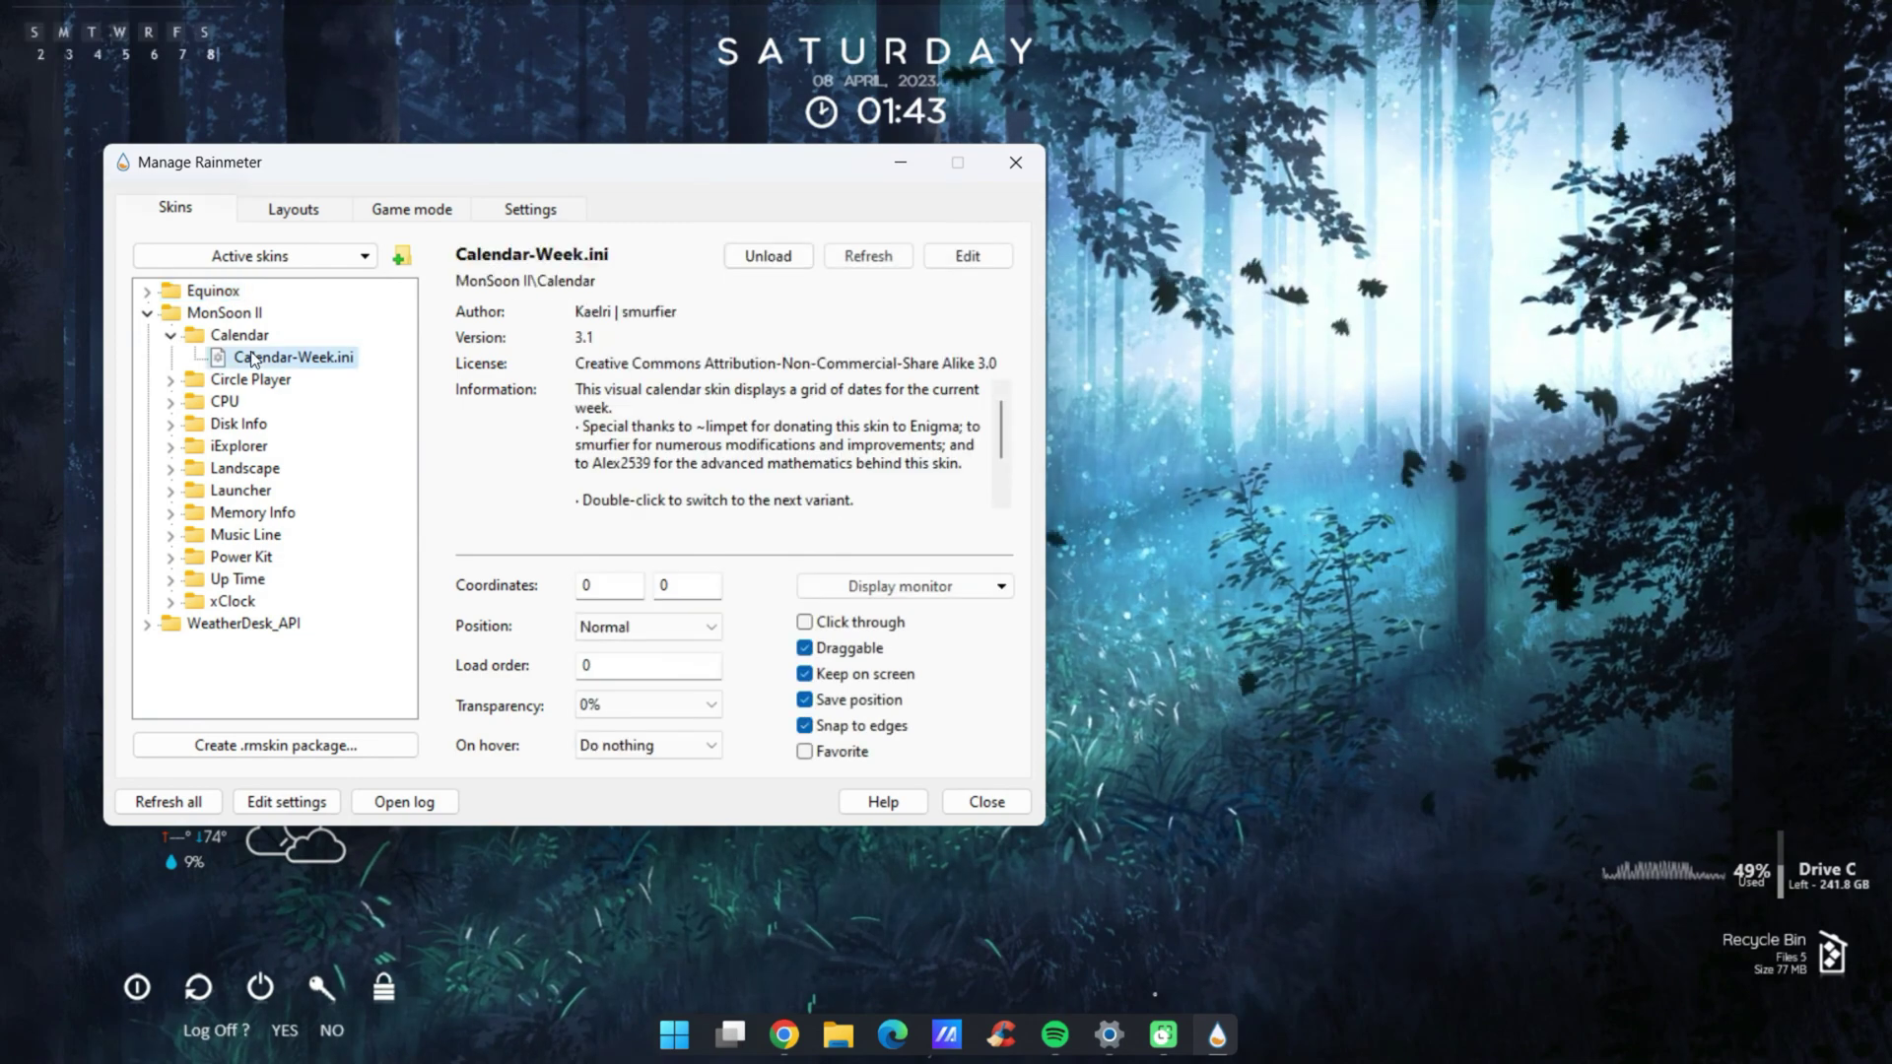
left_click(1015, 161)
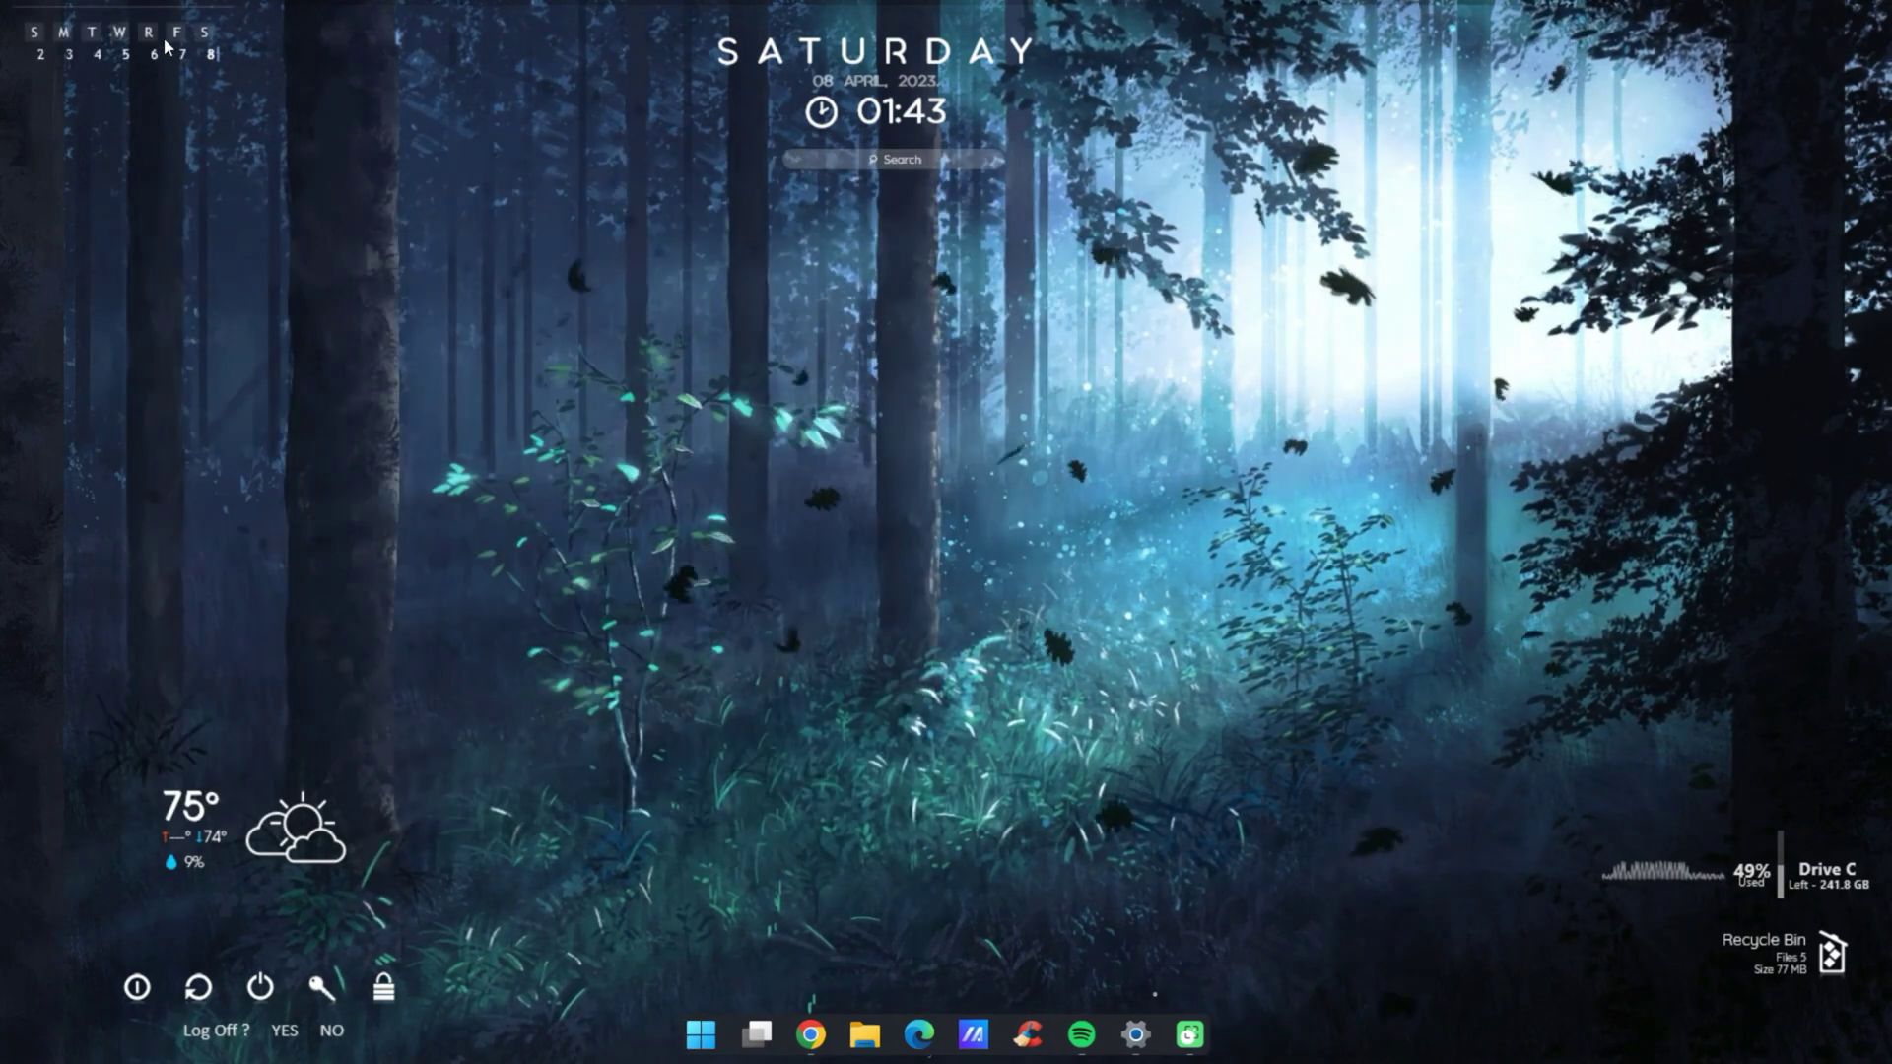
left_click_drag(166, 47, 286, 926)
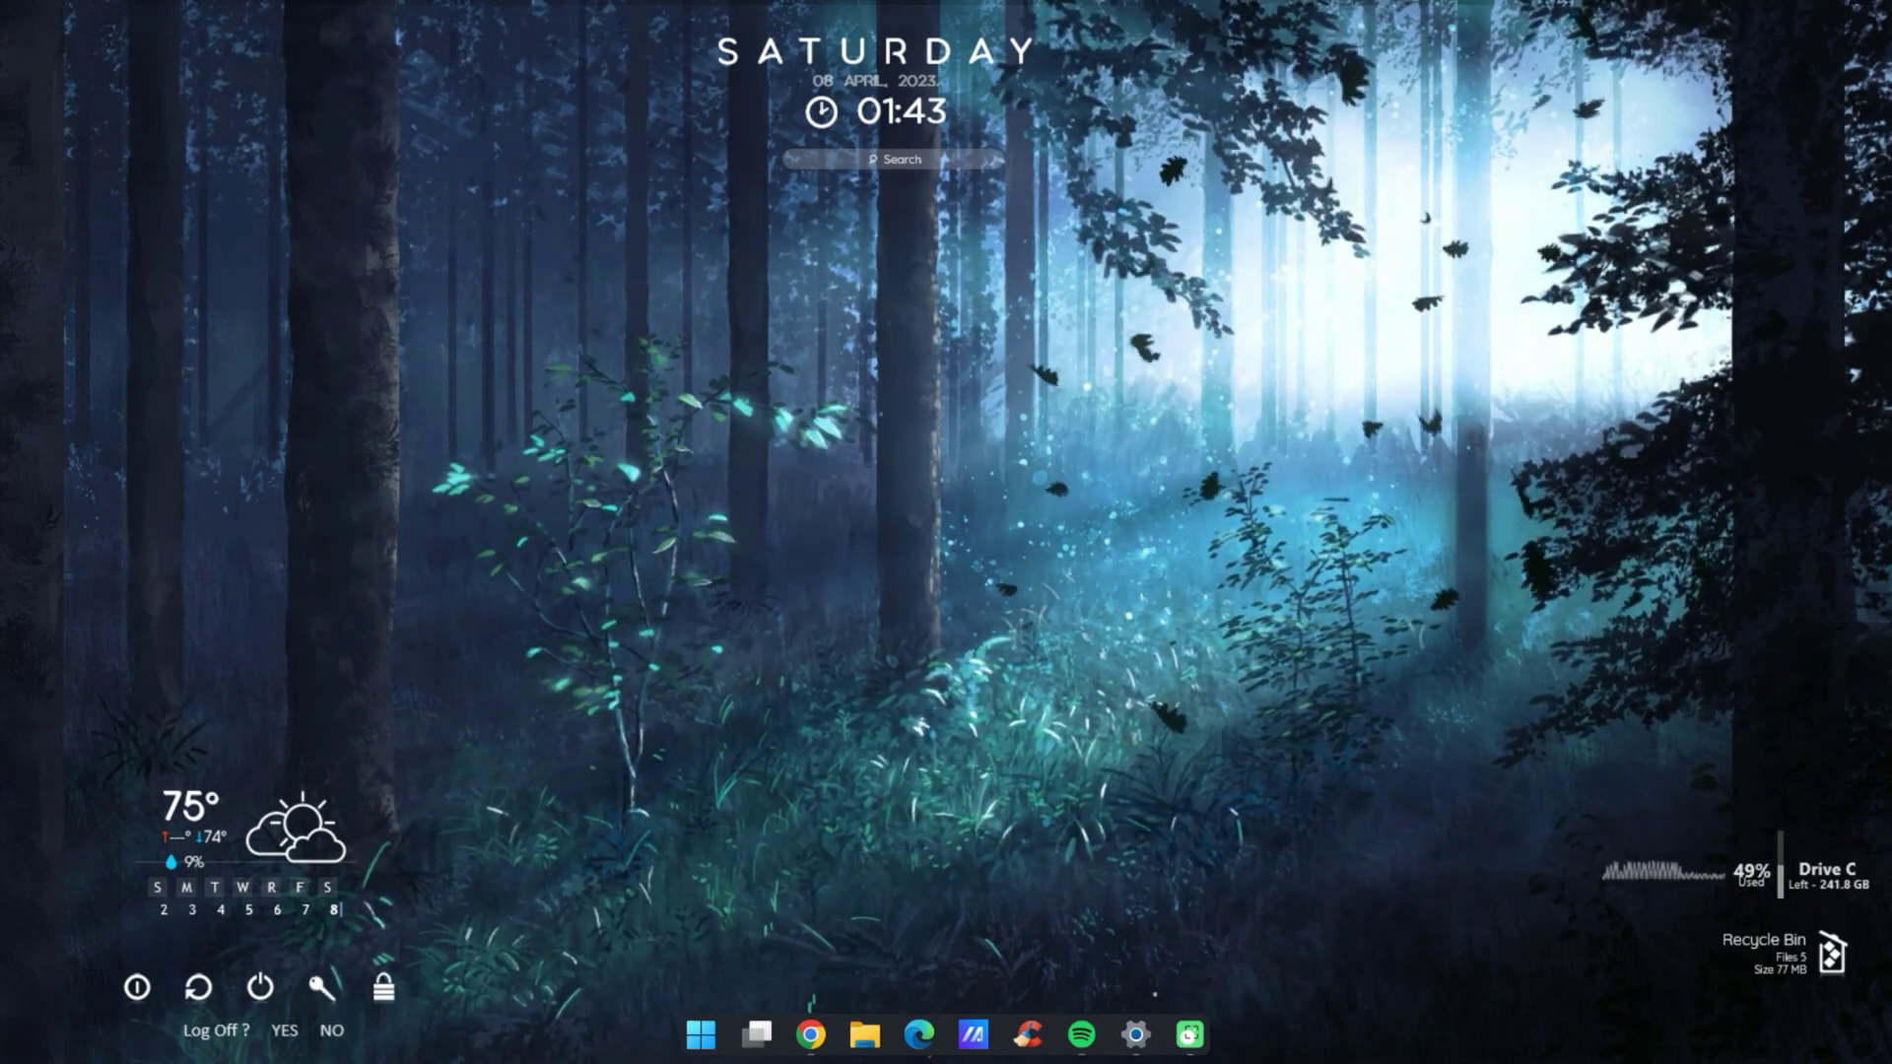
Test the desktop's search bar skin and the lock button of the power skin
left_click(907, 160)
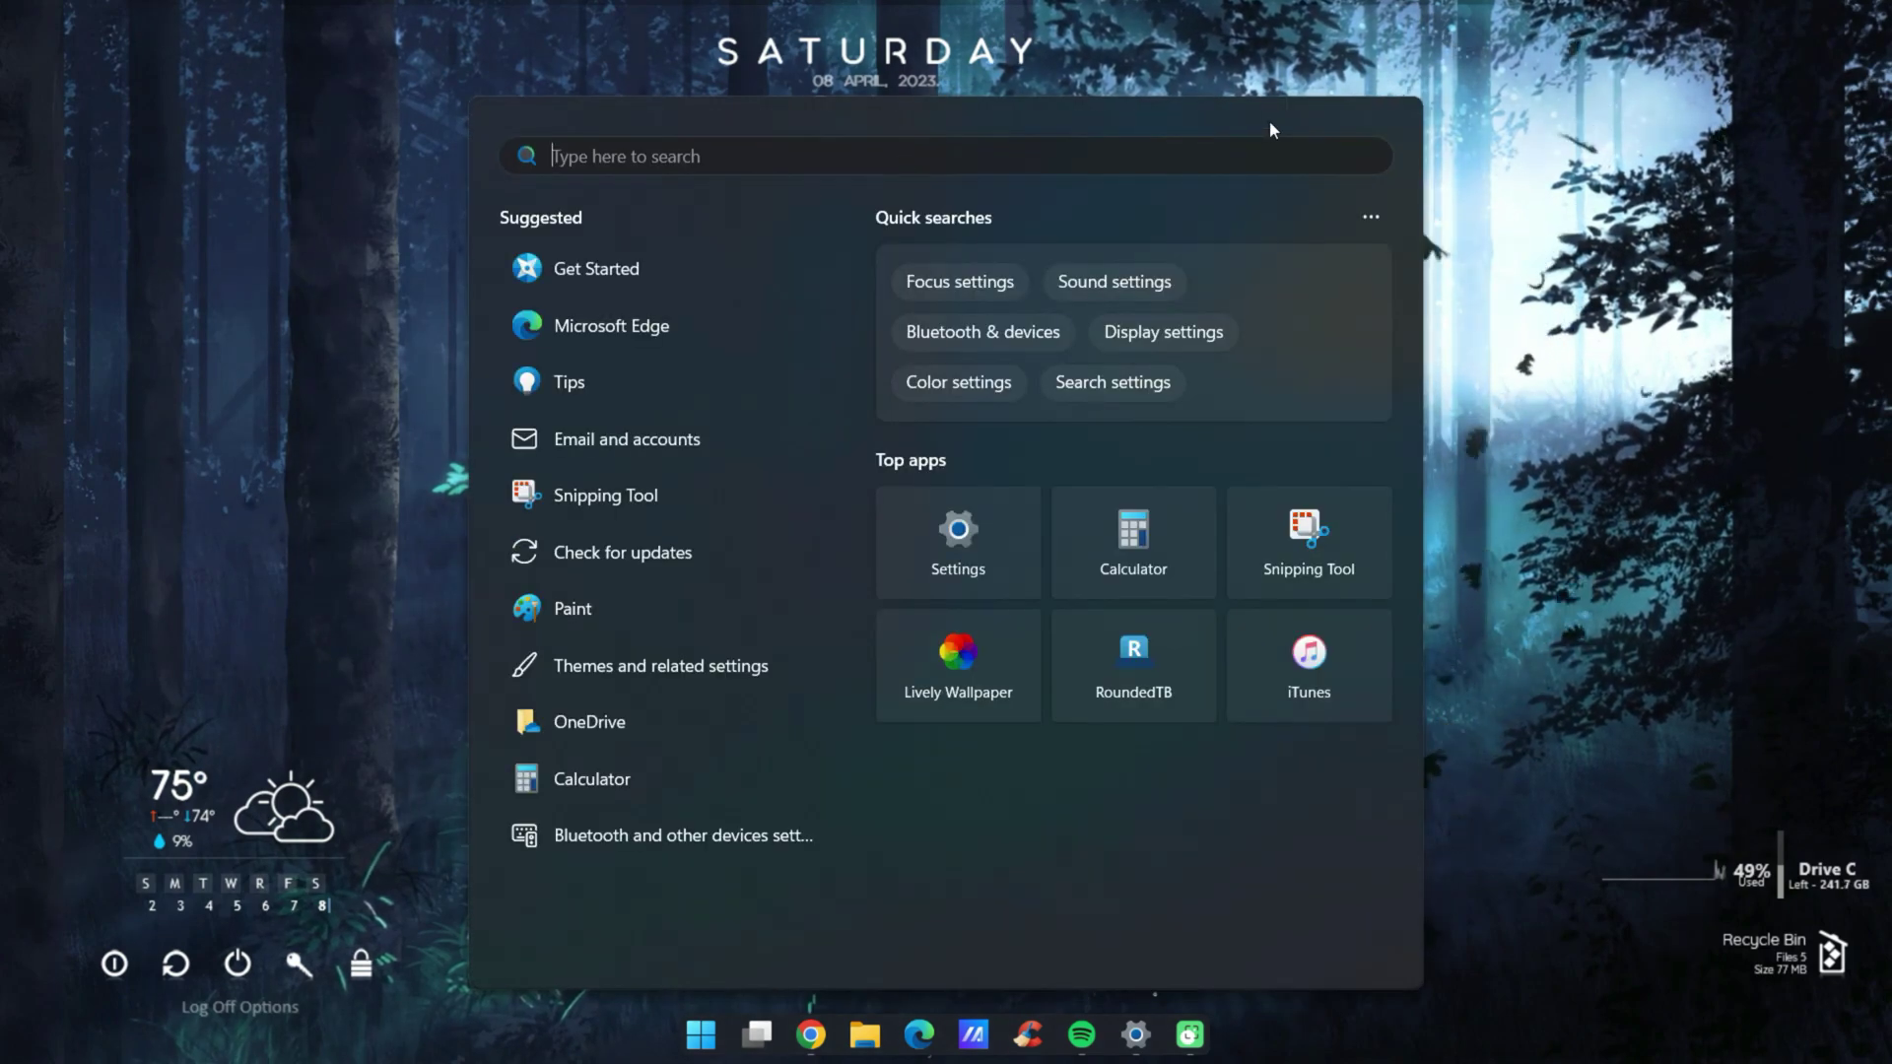
left_click(1291, 43)
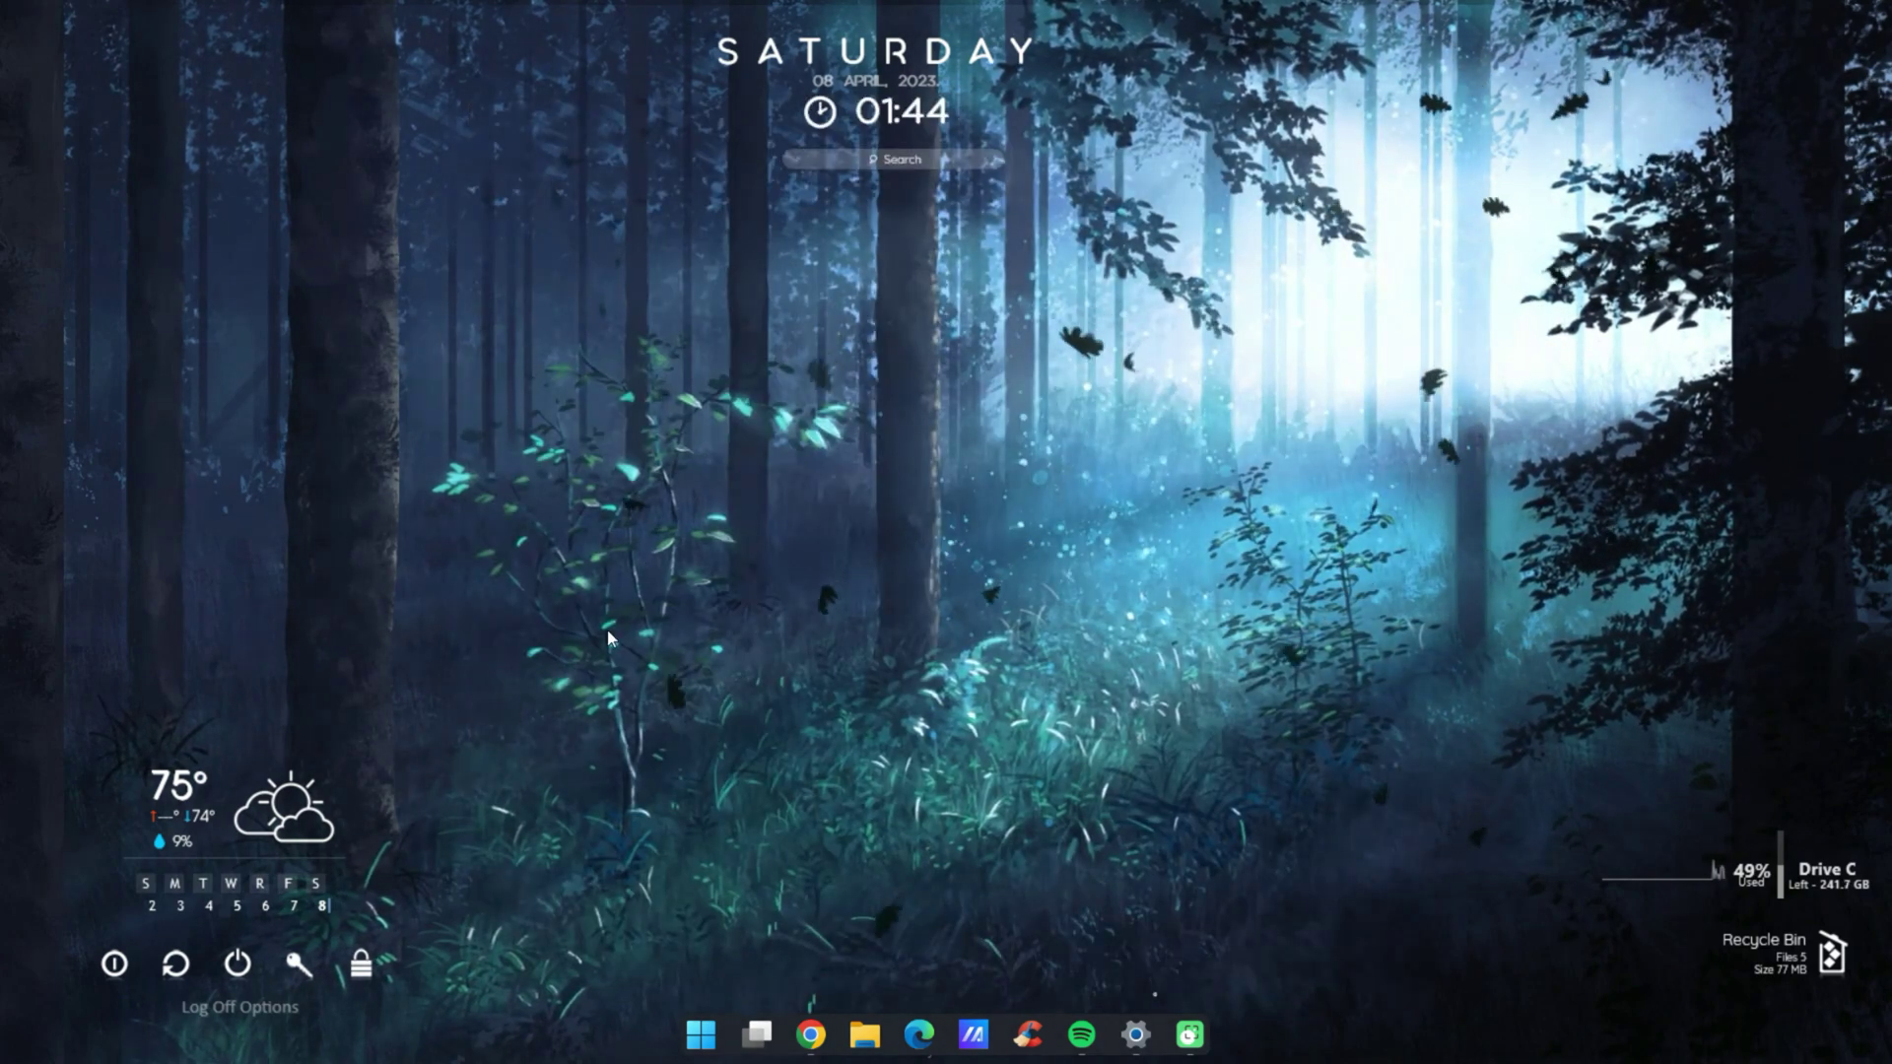
left_click(363, 968)
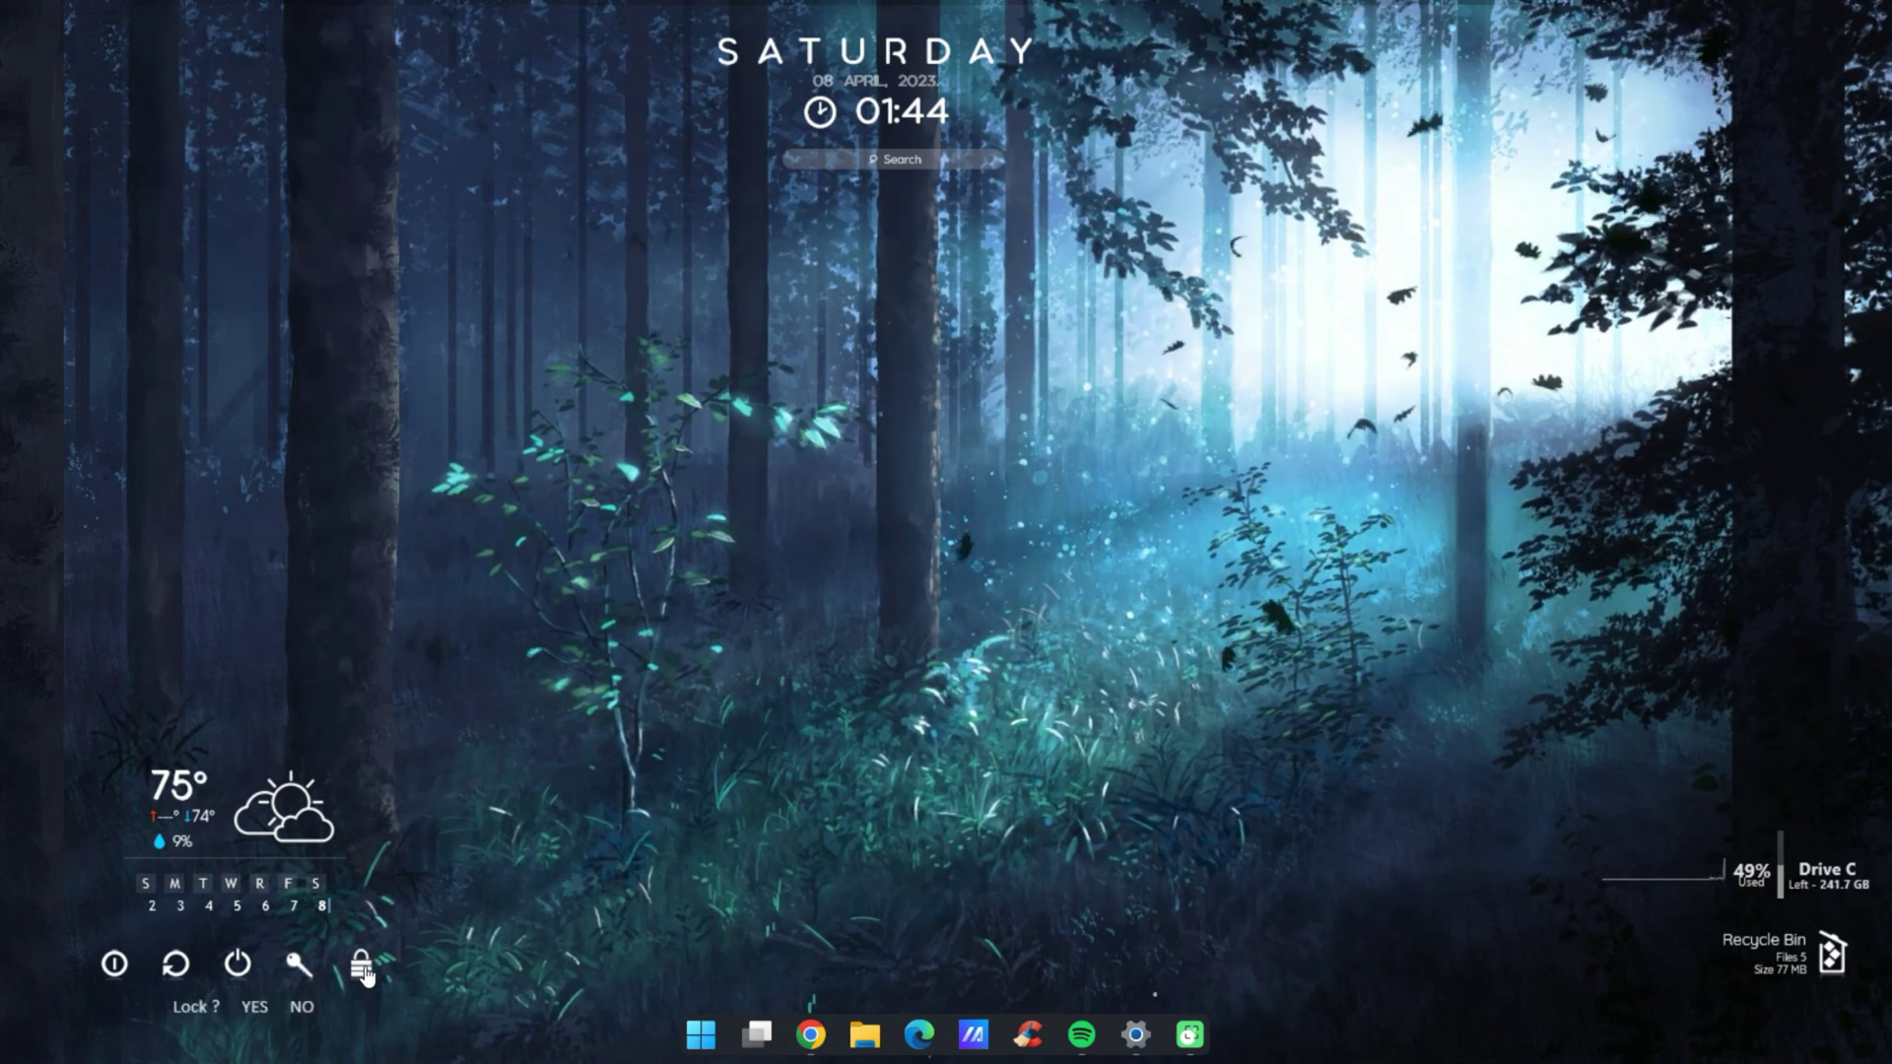